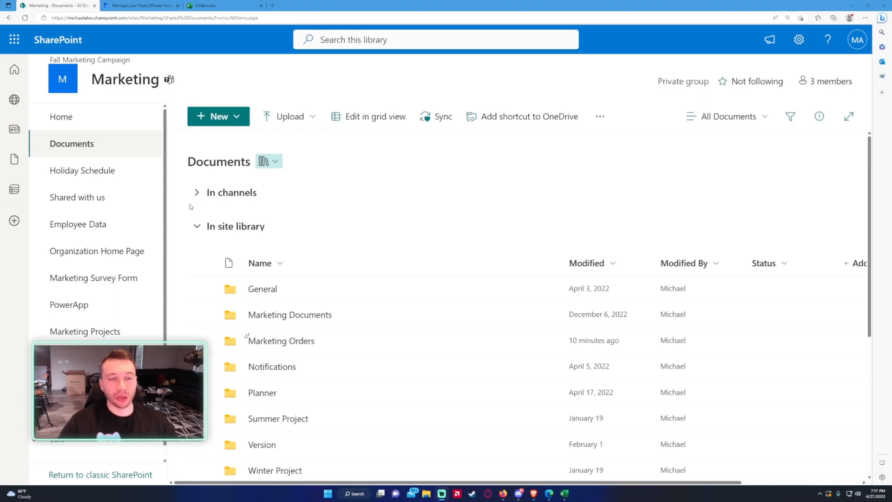
Switch to the Orders.xlsx workbook in Excel and examine the entries in its Item and OrderDate columns
click(213, 6)
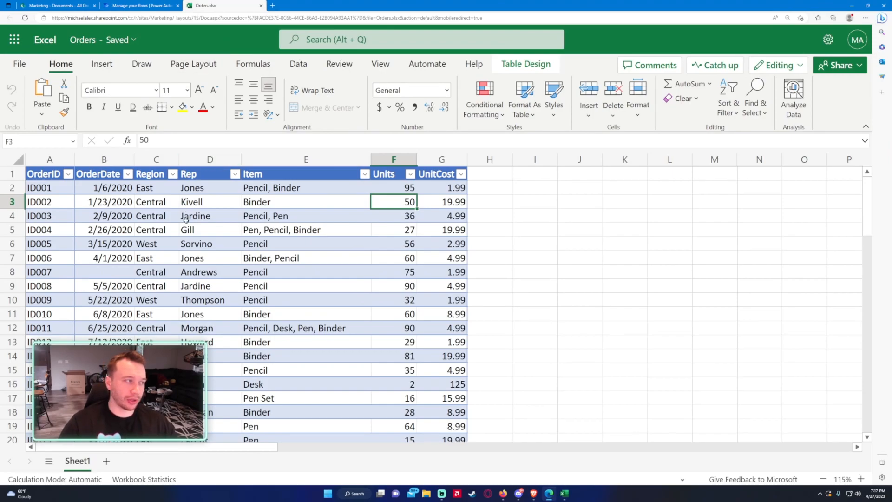
click(275, 197)
click(281, 189)
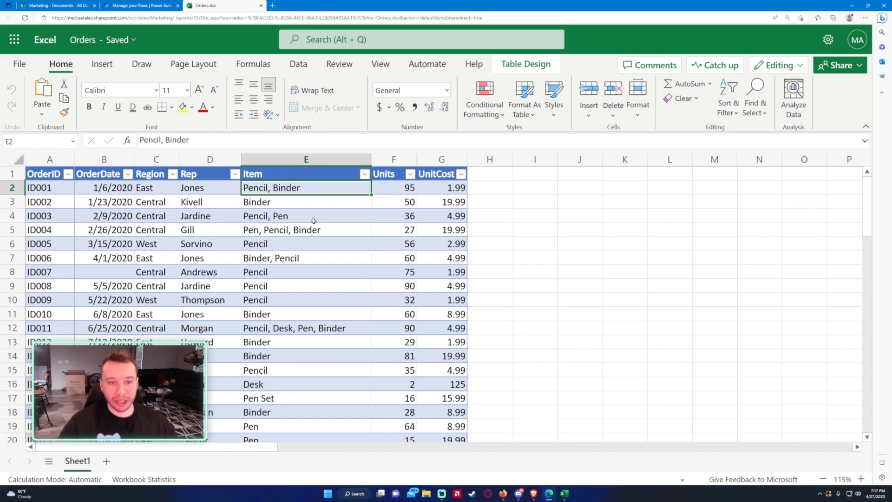
click(280, 211)
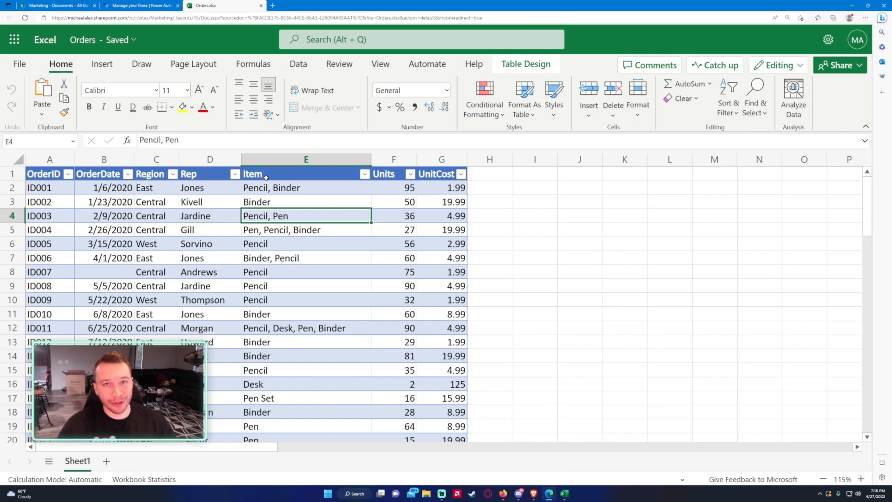
click(131, 272)
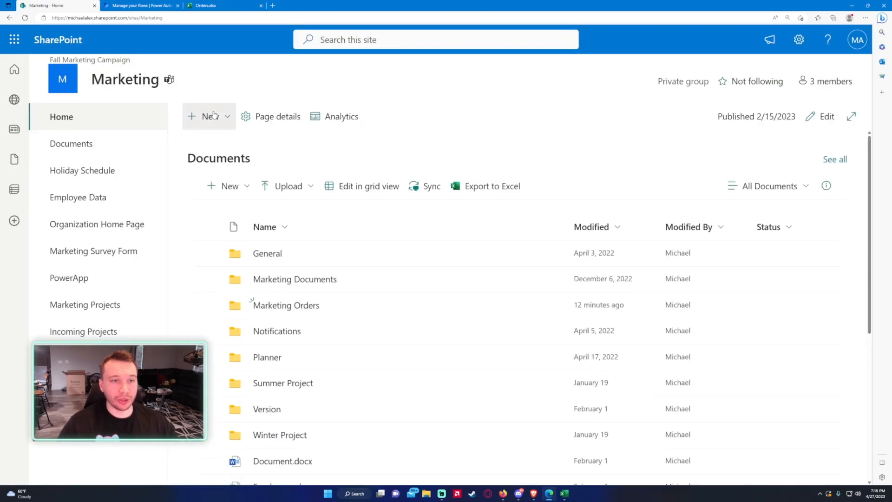
Start a new list from Excel on the Marketing site, using Orders.xlsx from the Marketing Orders folder
click(214, 115)
click(228, 141)
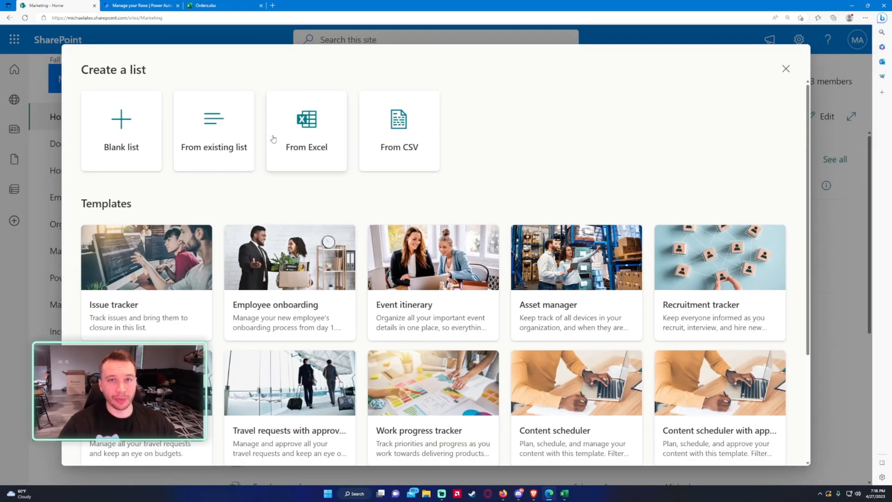
click(274, 139)
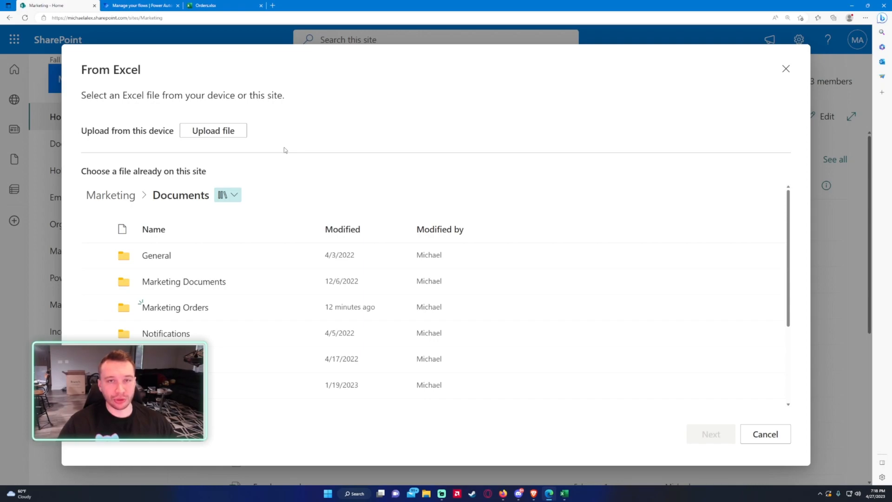
click(174, 309)
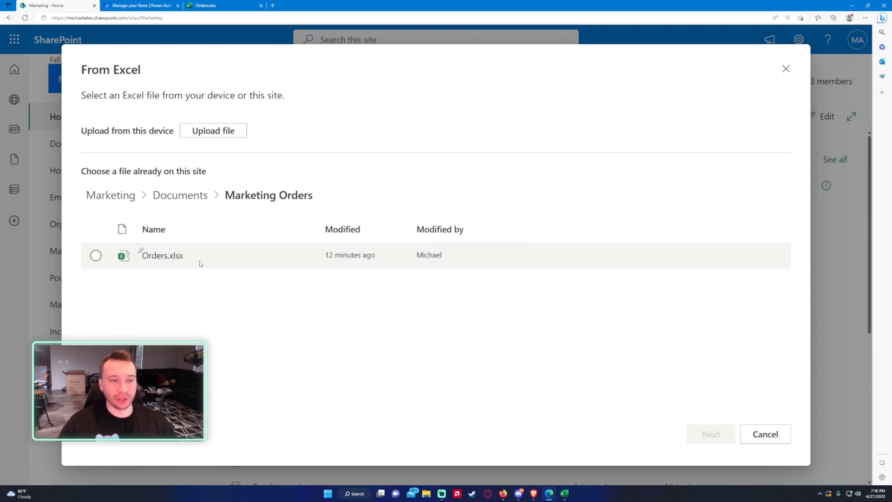
click(199, 261)
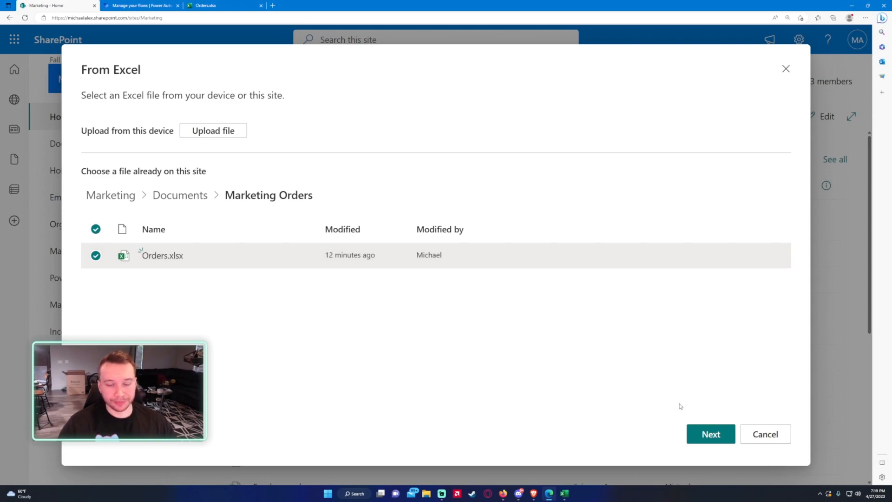
click(701, 432)
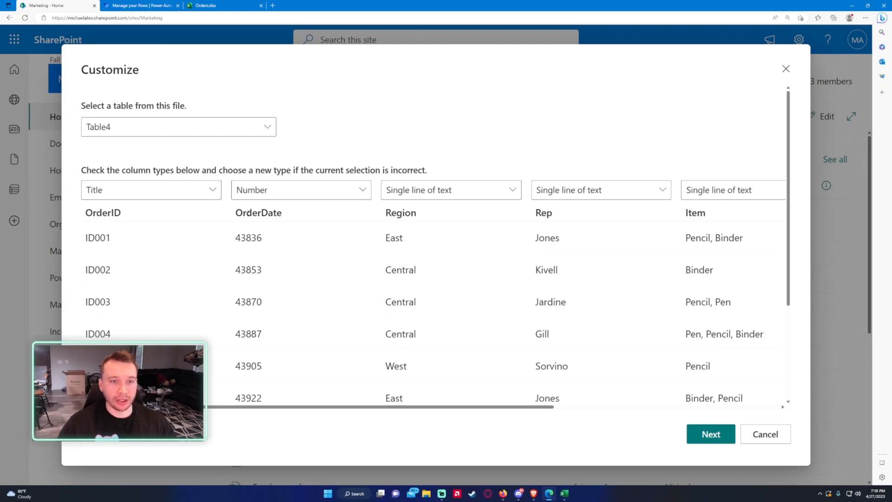
Set the import type of the OrderDate column to Date and time and of the Region column to Choice
click(274, 192)
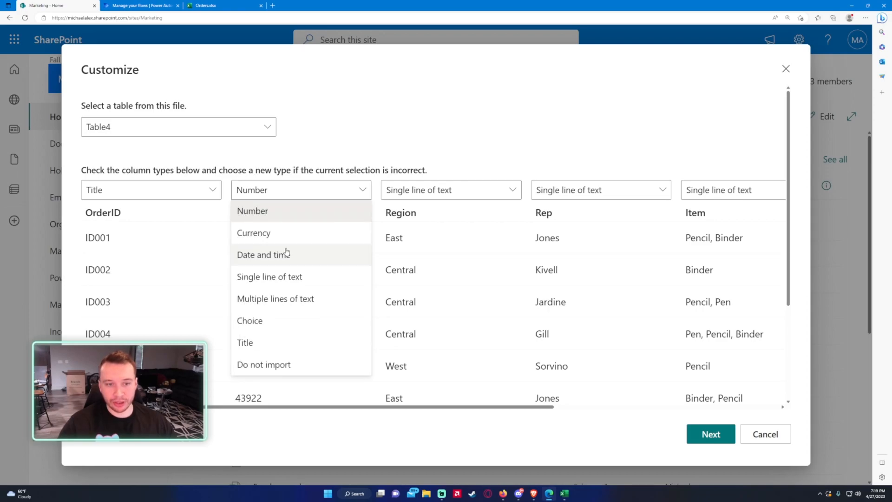
click(287, 254)
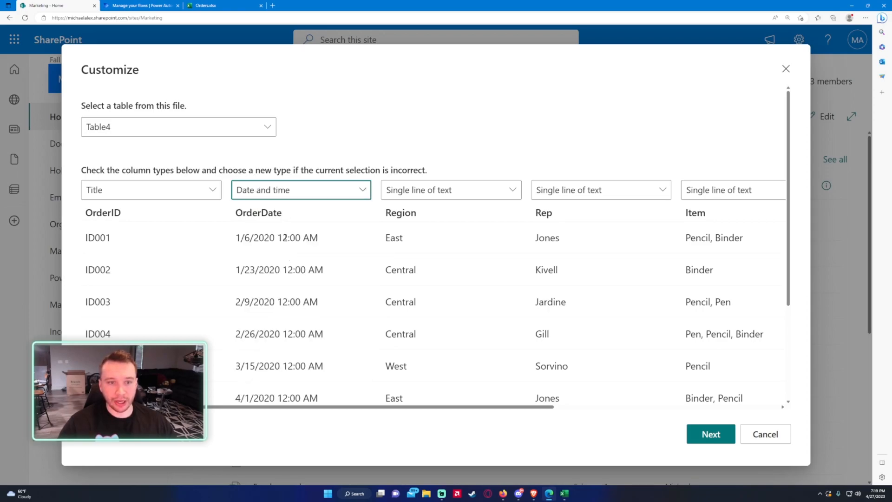
scroll(286, 236, down, 2)
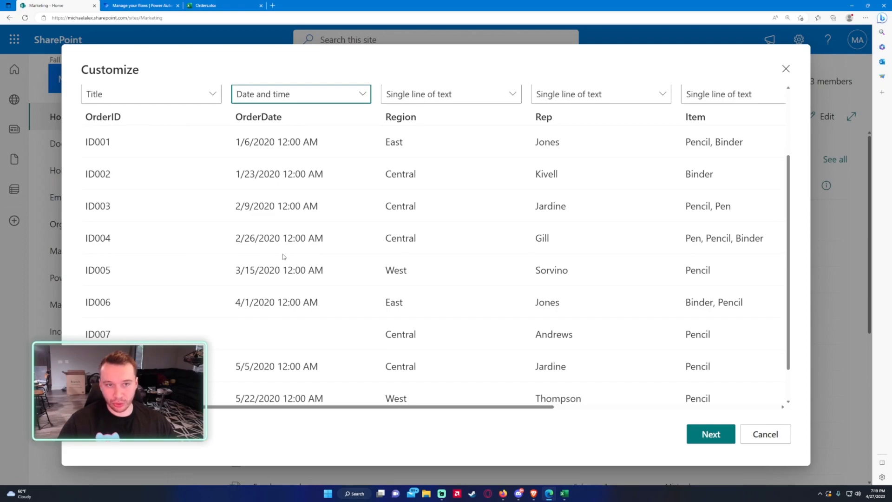
scroll(311, 255, up, 1)
click(420, 148)
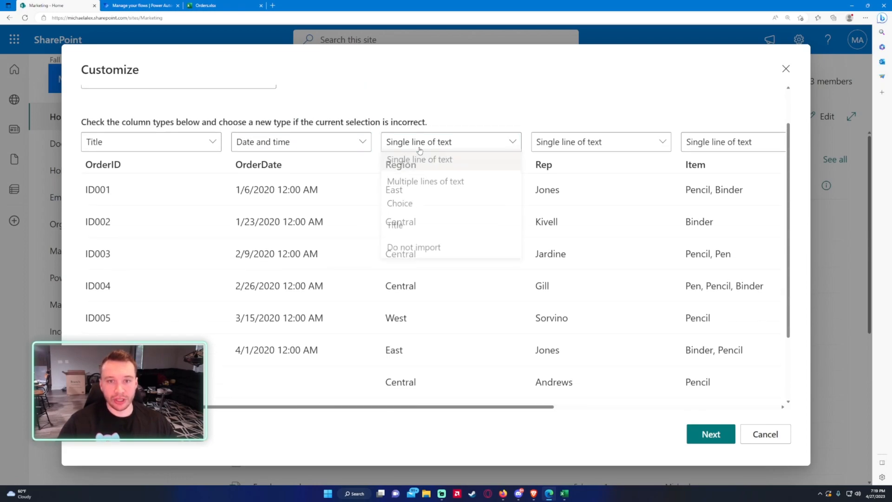
click(415, 202)
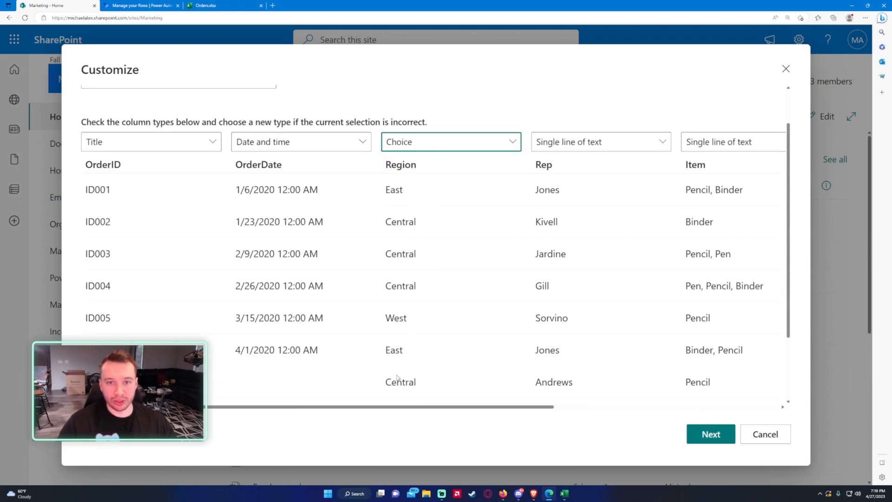
Leave the Rep column as Single line of text and set the Item column's import type to Choice
drag(389, 404, 477, 401)
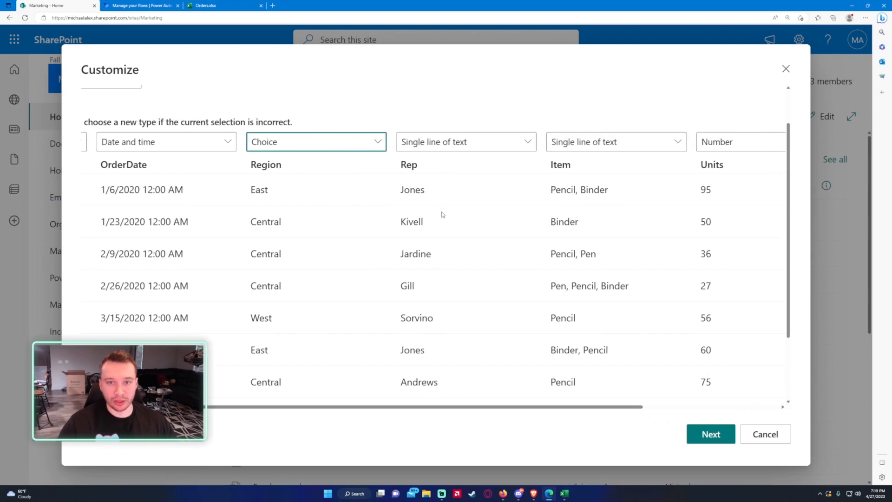
click(438, 154)
click(464, 116)
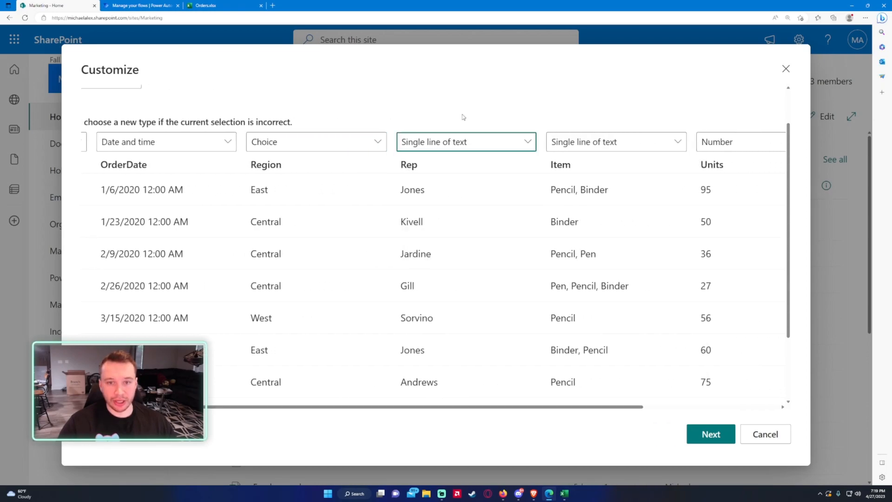
drag(441, 407, 468, 408)
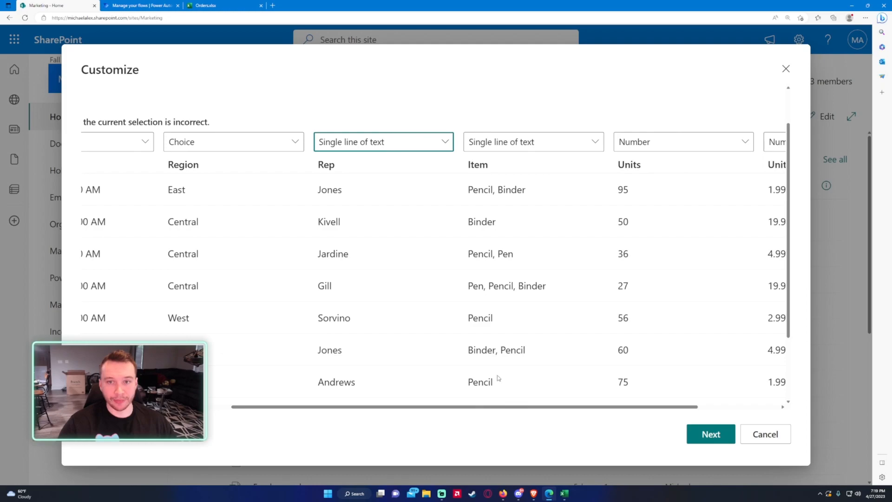
click(534, 143)
click(525, 208)
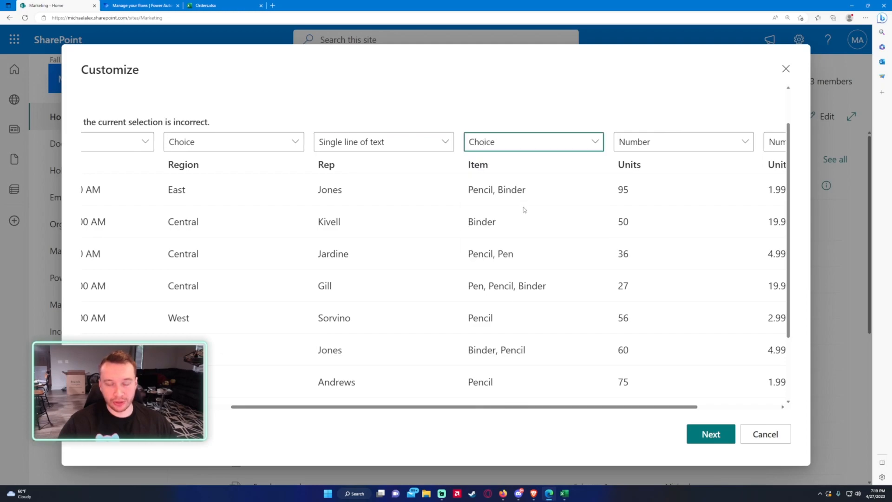
Set the Units column's import type to Single line of text and keep UnitCost as Number
click(641, 151)
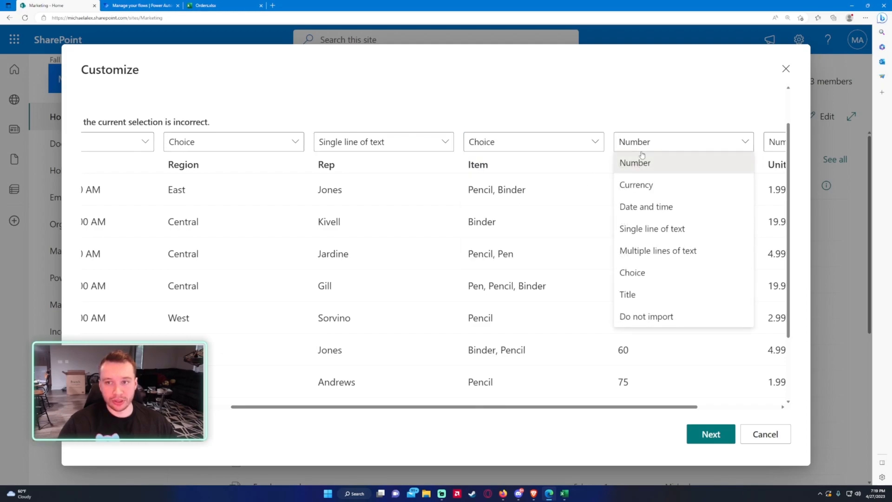
click(654, 224)
drag(552, 403, 639, 394)
click(697, 149)
click(665, 160)
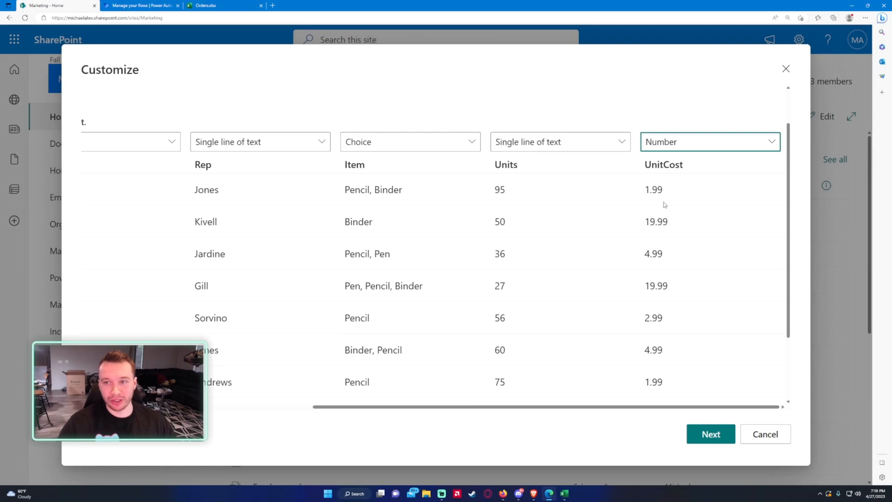
Accept the column types and create the list with the name Orders, shown in site navigation
scroll(663, 201, down, 2)
scroll(663, 201, up, 4)
click(704, 439)
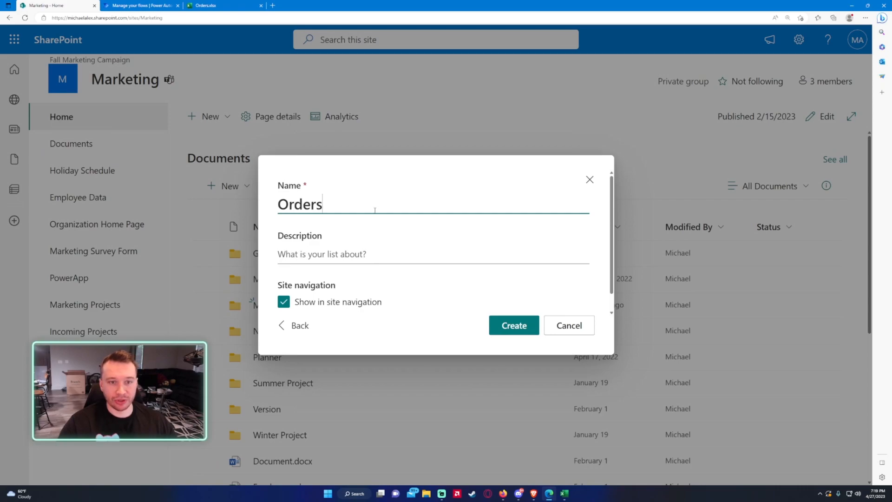
click(507, 327)
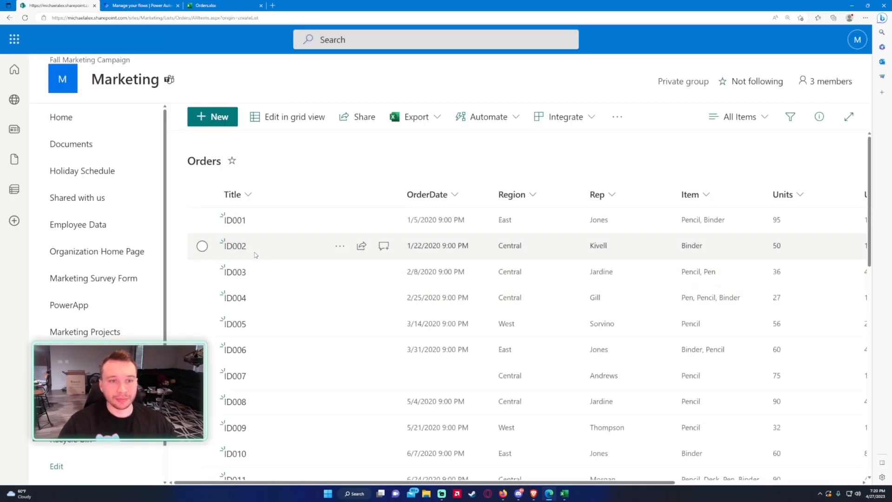
Look over the Region and Item column options in the Orders list and view the Region filter values
key(ctrl+minus)
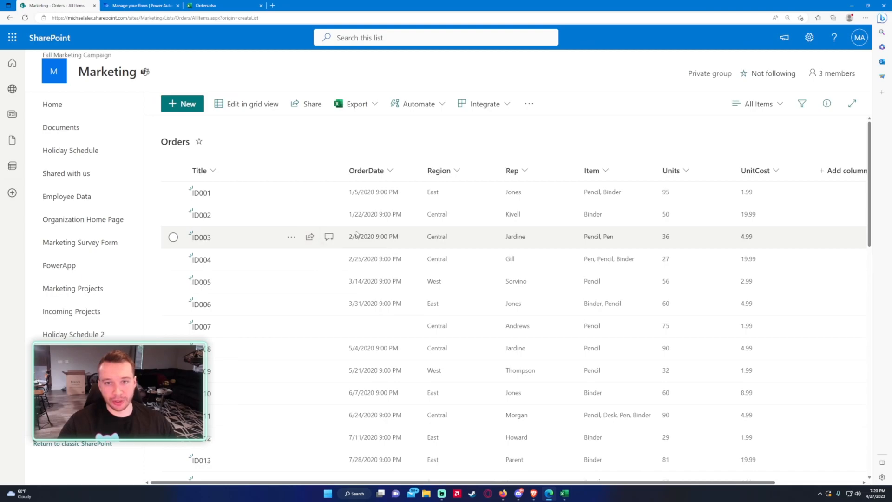
click(441, 170)
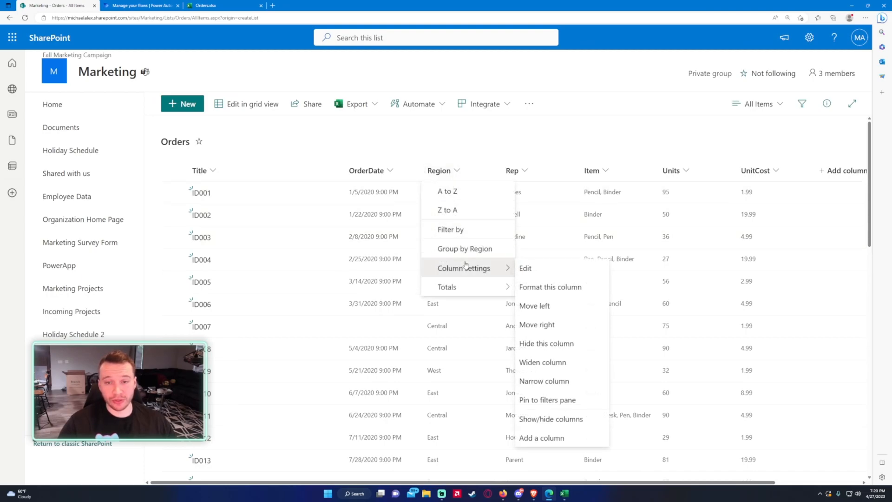
click(611, 171)
click(612, 139)
click(600, 171)
click(626, 121)
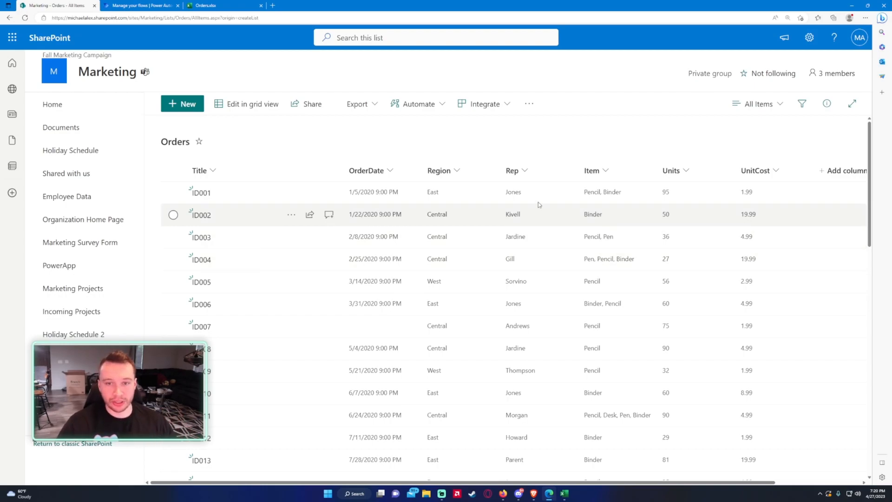
click(472, 169)
click(462, 229)
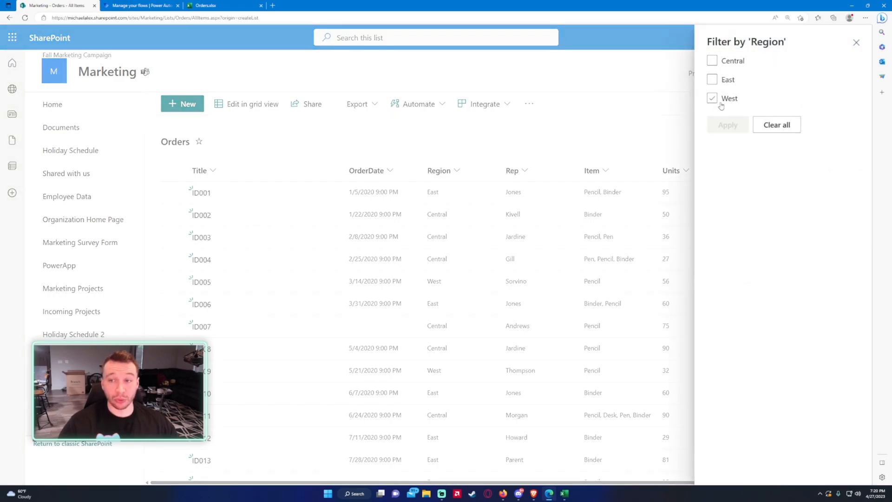
click(856, 46)
Edit the Region column to add the choices Central, East and West
click(437, 170)
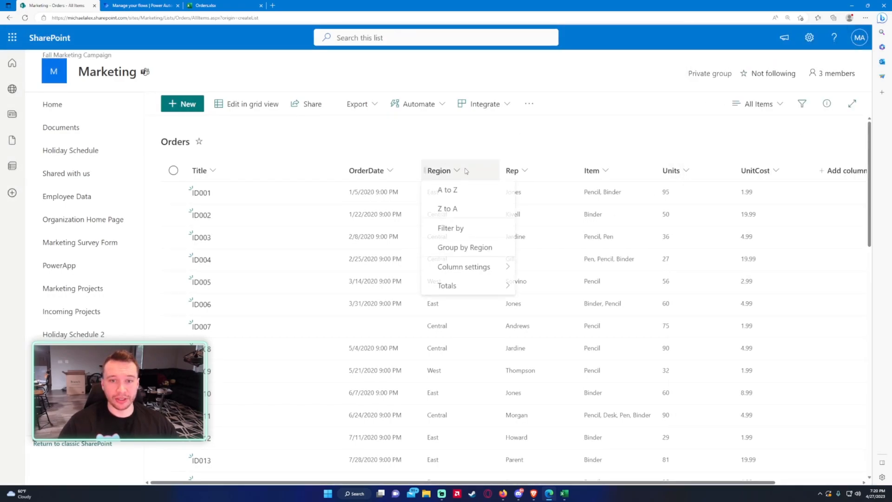
mouse_move(493, 270)
click(526, 268)
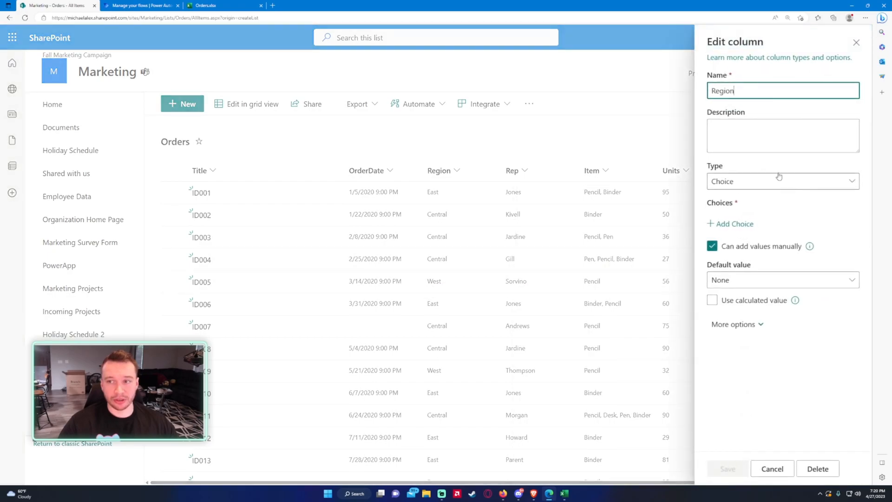
click(728, 222)
text(Central)
key(Return)
text(East)
key(Return)
text(West)
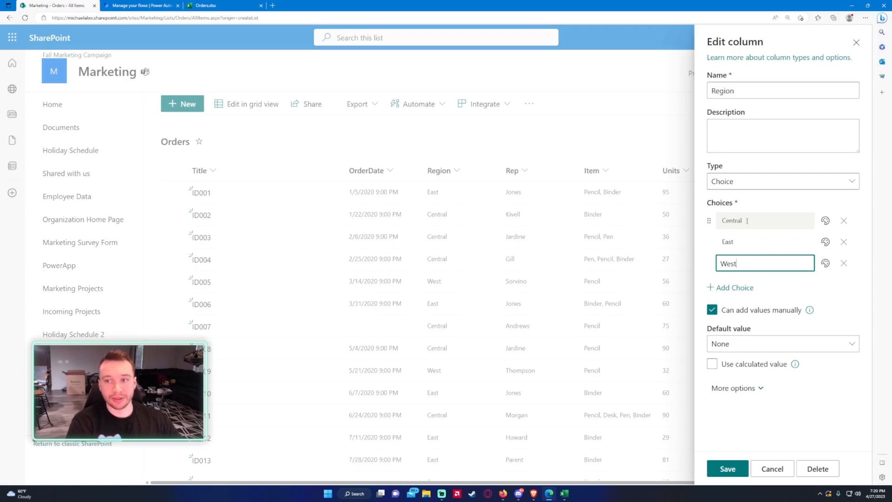
key(Tab)
Color the Region choices light green for Central, light cyan for East and light red for West, and save the column
click(827, 222)
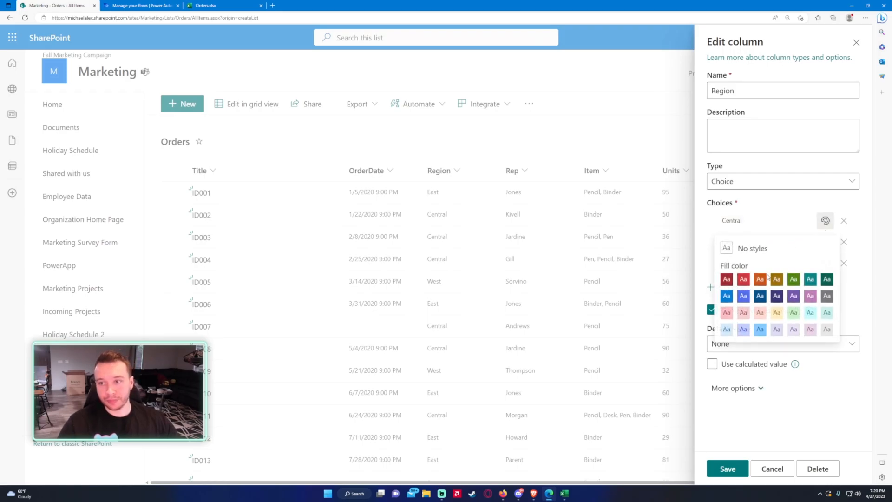
click(794, 315)
click(825, 242)
click(814, 333)
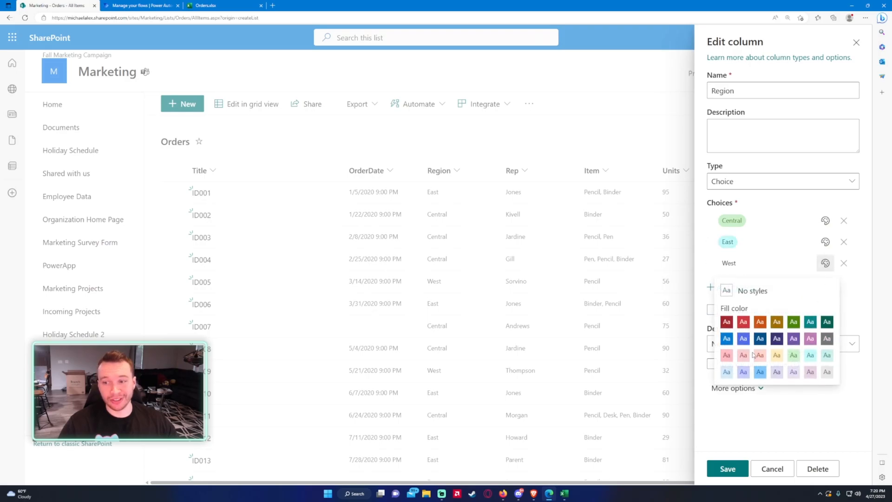
click(755, 354)
click(740, 463)
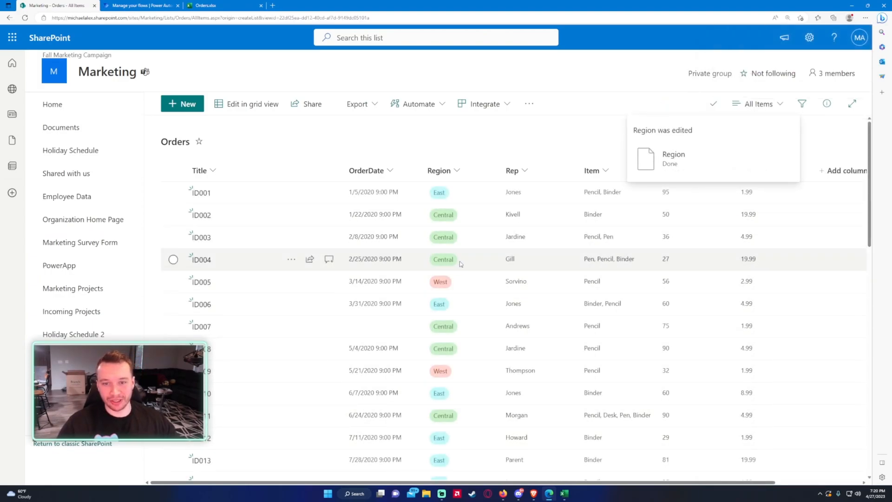
click(600, 177)
mouse_move(621, 264)
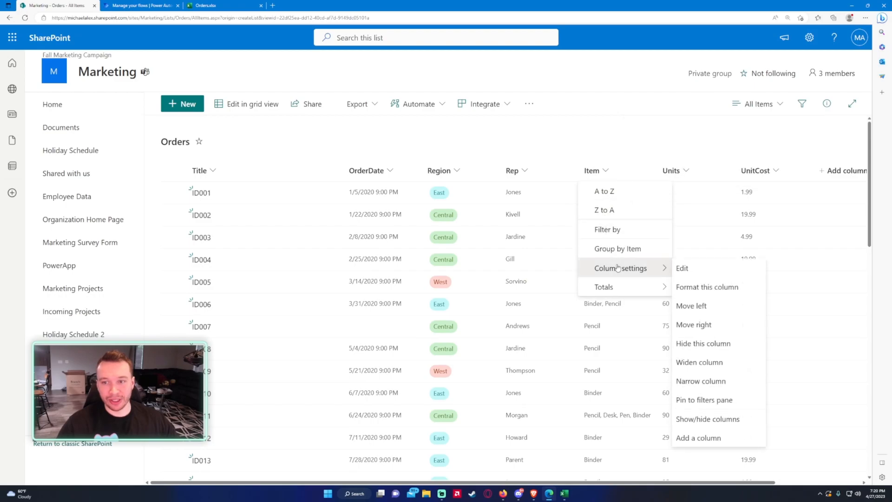
click(681, 265)
click(625, 189)
click(857, 43)
Open the Item column's filter values and mark the single items Binder, Desk, Pen, Pen Set and Pencil for reference
click(611, 169)
click(615, 229)
click(728, 118)
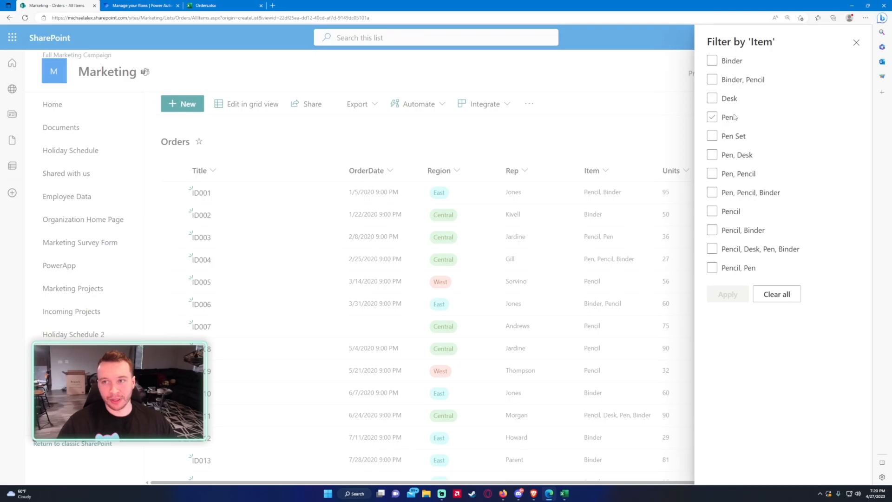
click(712, 61)
click(712, 98)
click(713, 118)
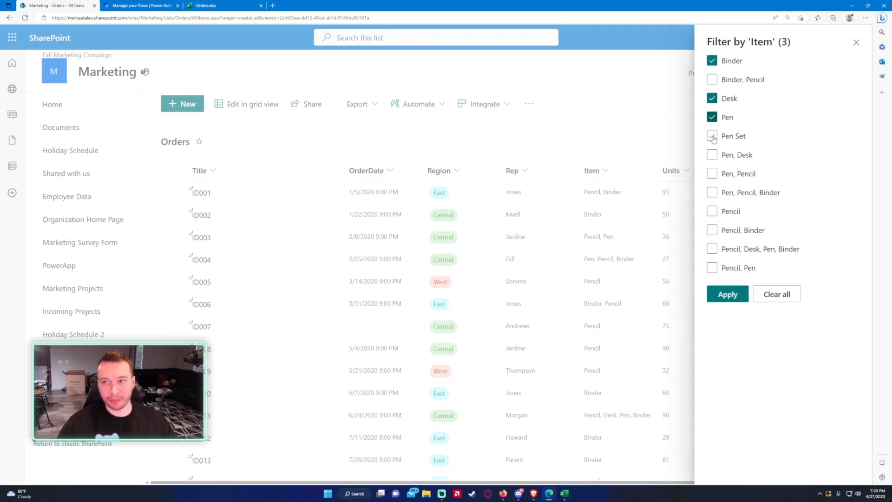
click(713, 136)
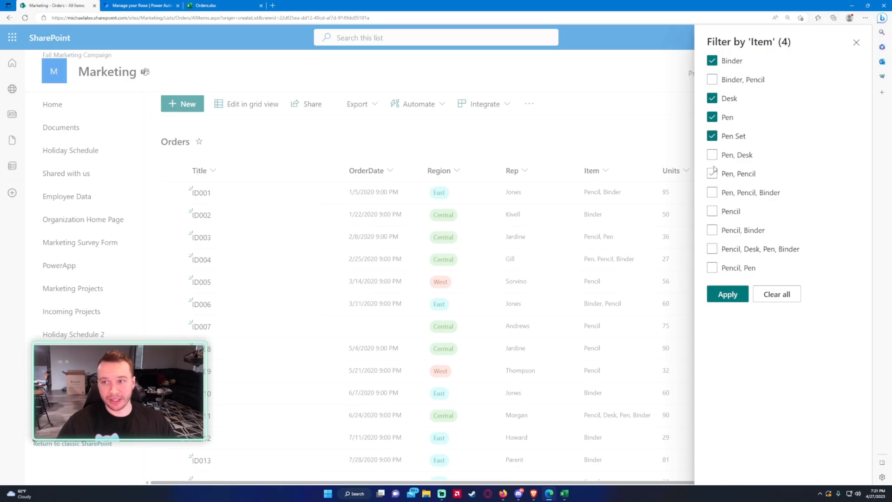
click(713, 210)
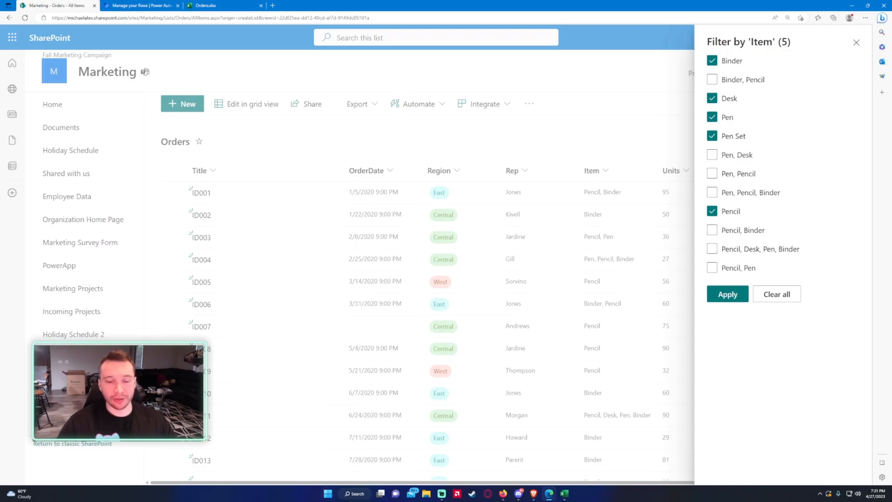
Open the Item column for editing with a new choice entry, and move the snip of the filter values out of the way
click(595, 170)
mouse_move(622, 268)
click(680, 269)
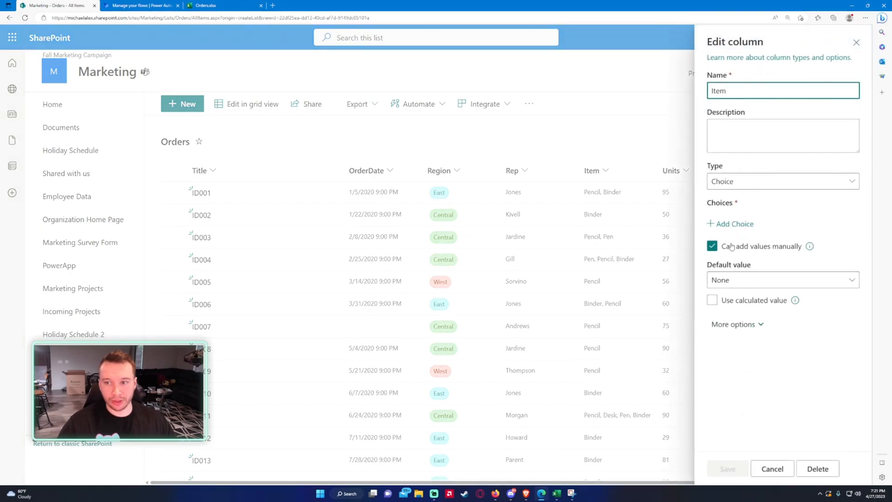
click(576, 495)
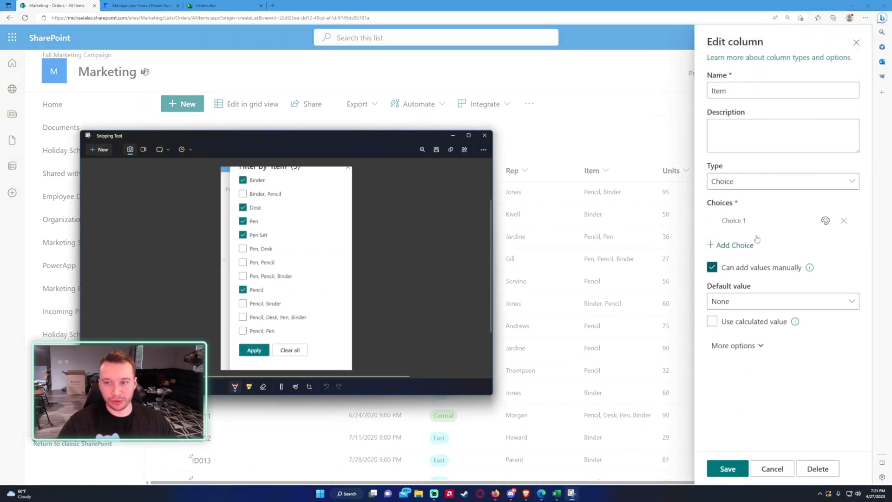
drag(292, 137, 0, 93)
click(729, 187)
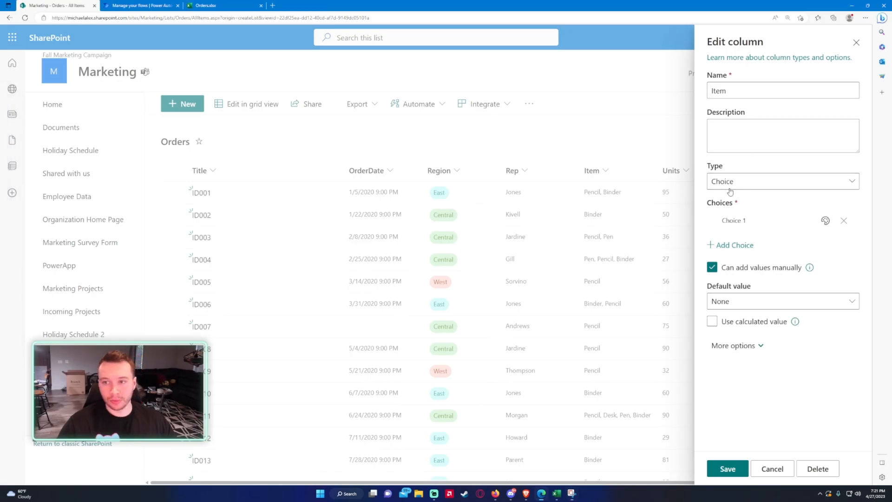
click(772, 176)
Enter the choices Binder, Desk, Pen, Pen Set and Pencil for the Item column
click(755, 220)
text(Binder)
key(Return)
text(Desk)
key(Return)
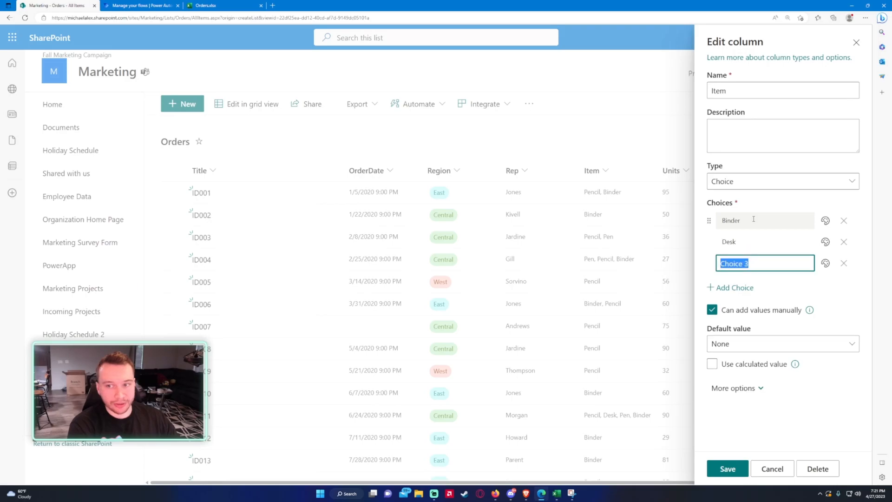
text(Pen)
key(Return)
text(Pe)
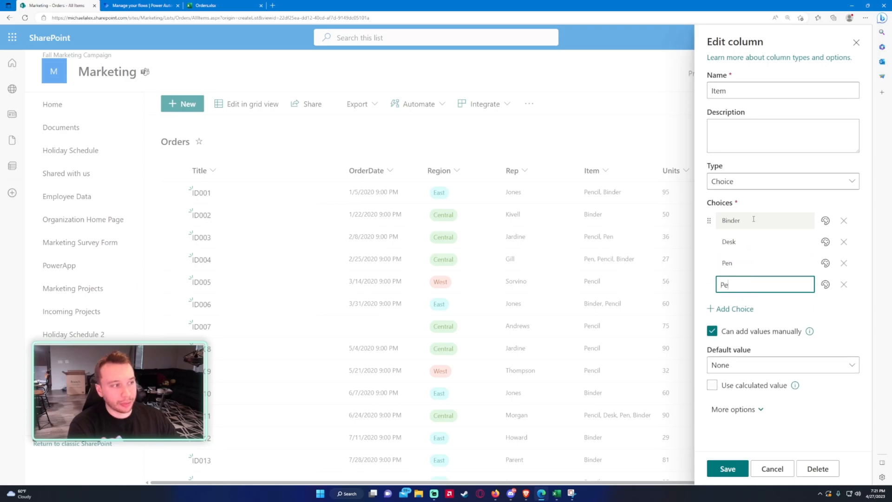
text(n Set)
key(Return)
text(Pencil)
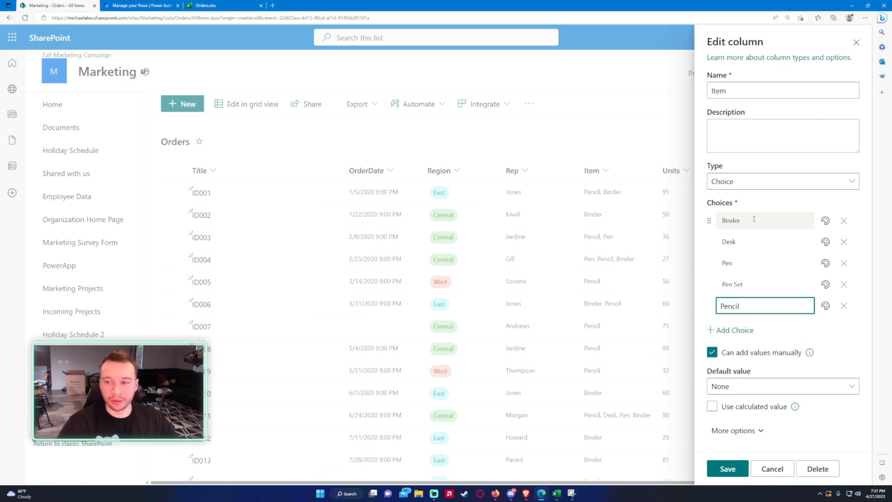
Color the Item choices Binder light red, Desk light yellow, Pen light green, Pen Set light cyan and Pencil light purple, and save the column
click(825, 220)
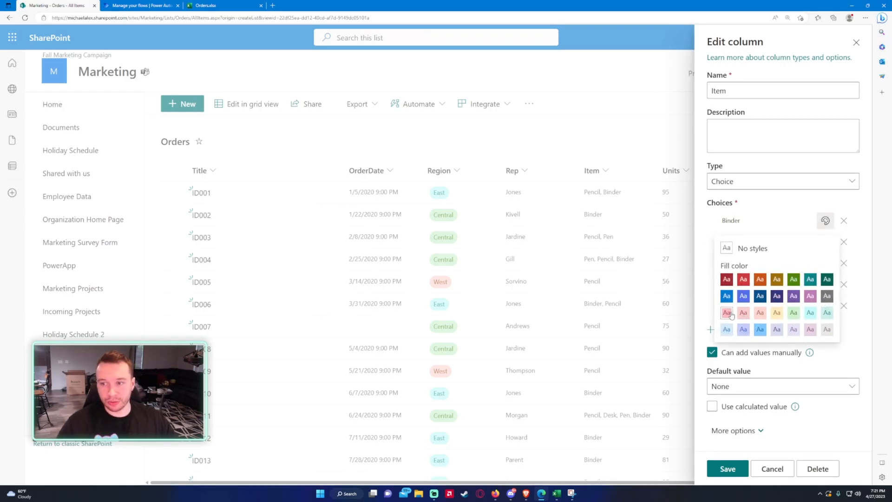
click(760, 312)
click(822, 246)
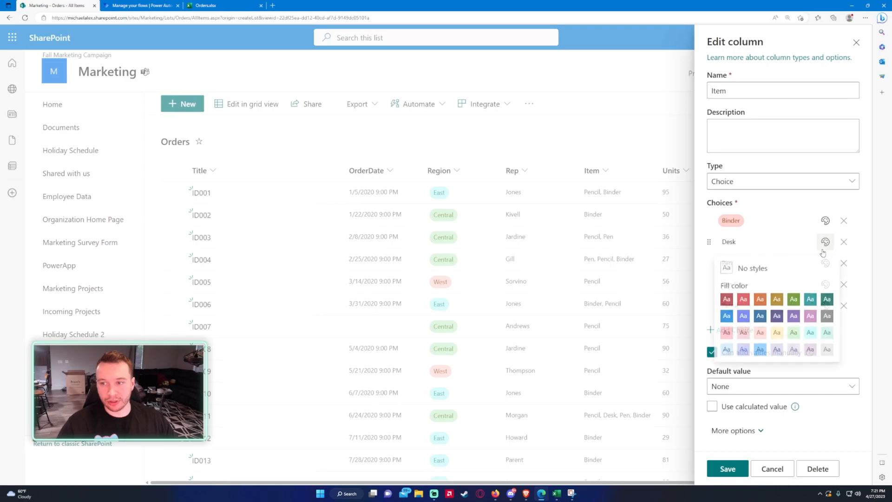
click(775, 335)
click(824, 263)
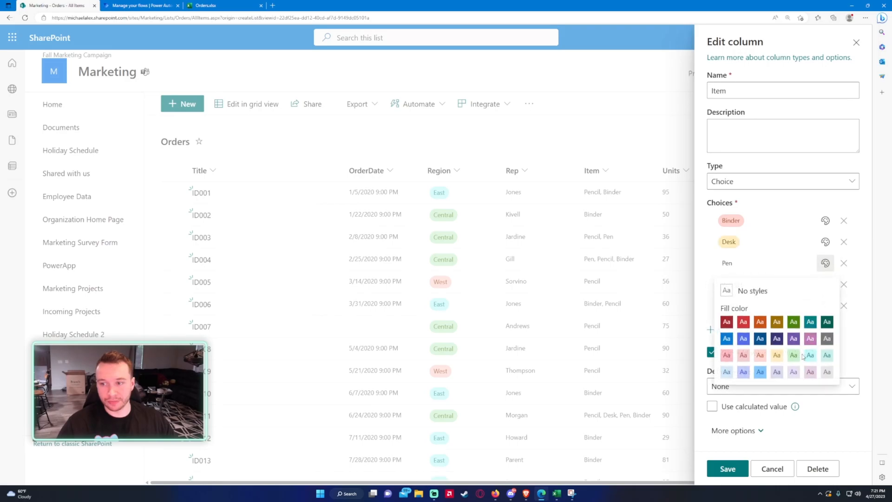
click(793, 356)
click(825, 284)
click(810, 376)
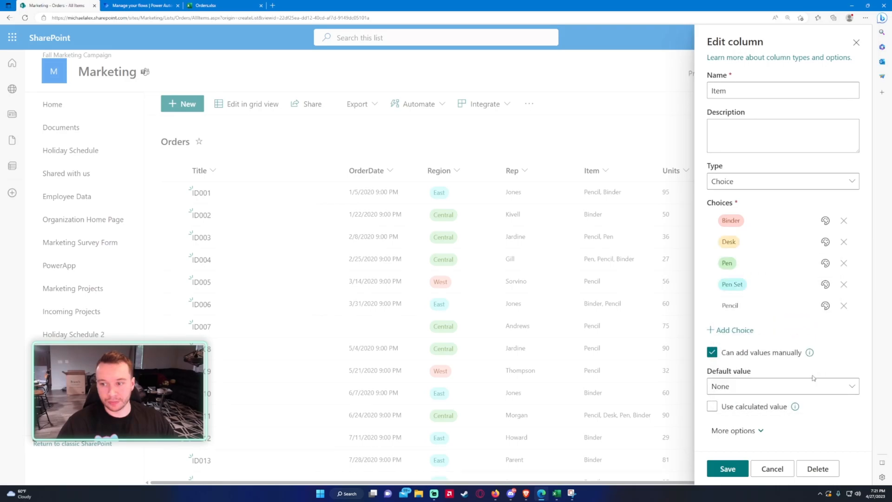
click(825, 305)
click(795, 416)
click(728, 469)
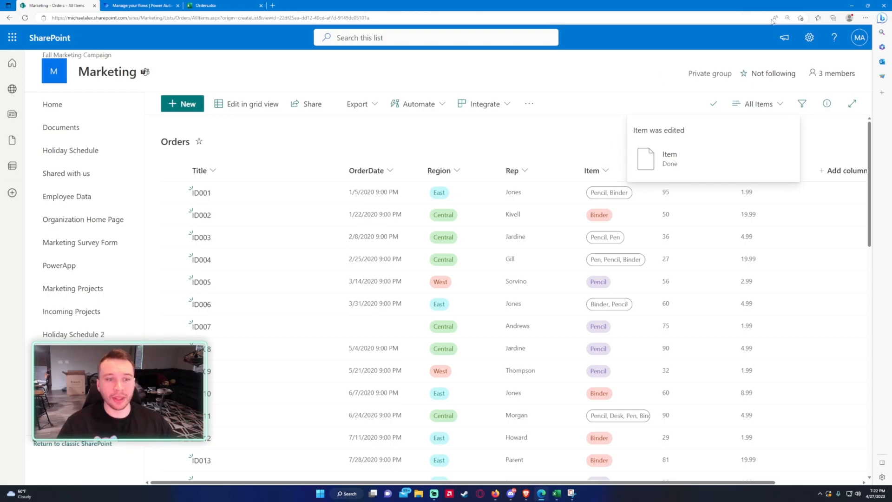
scroll(450, 245, down, 5)
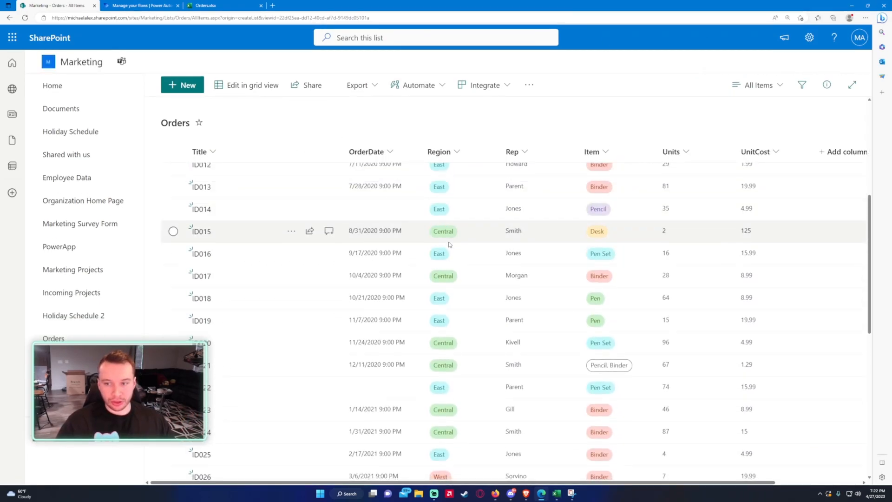
scroll(455, 244, up, 4)
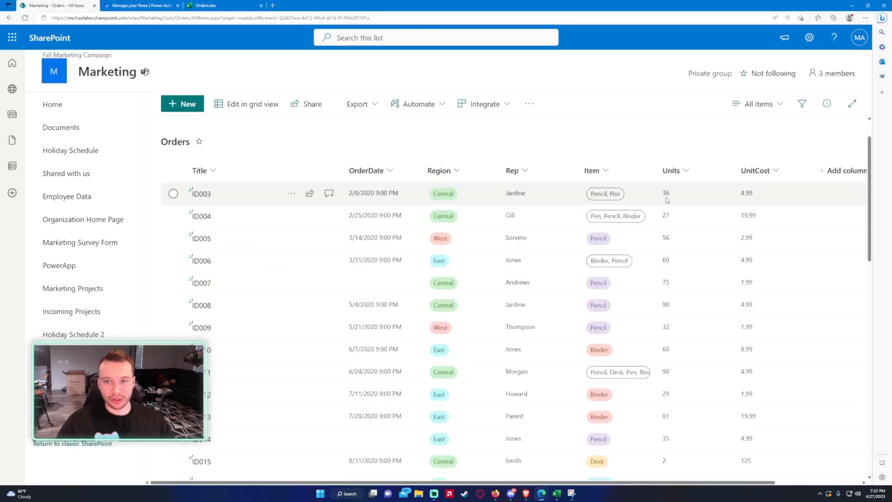
Switch to Power Automate and create a manually triggered instant cloud flow named Import From Excel Multi Choice
click(139, 6)
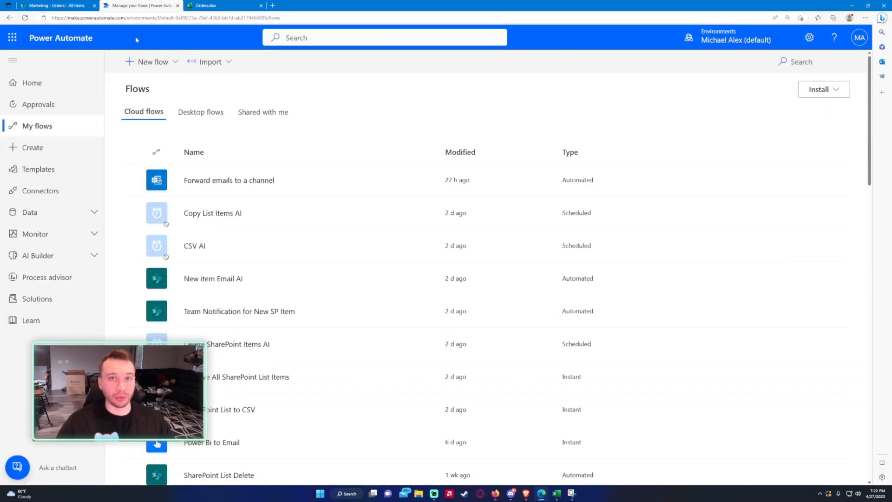
click(148, 61)
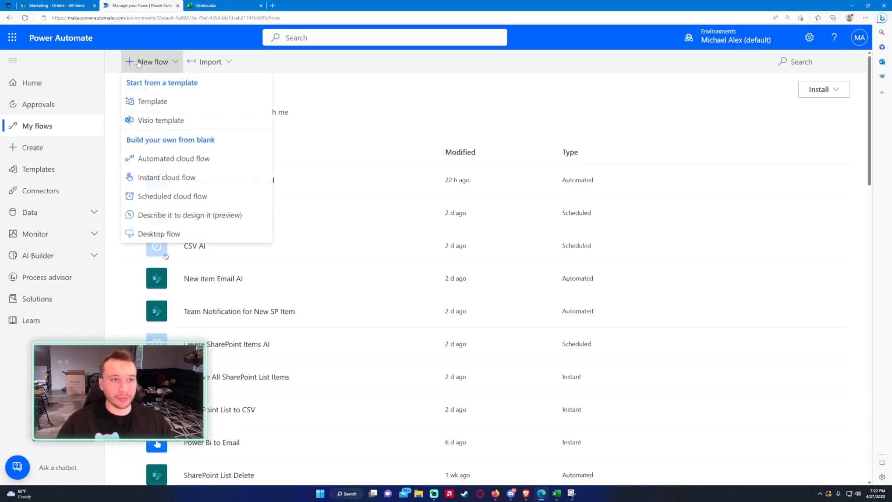
click(185, 181)
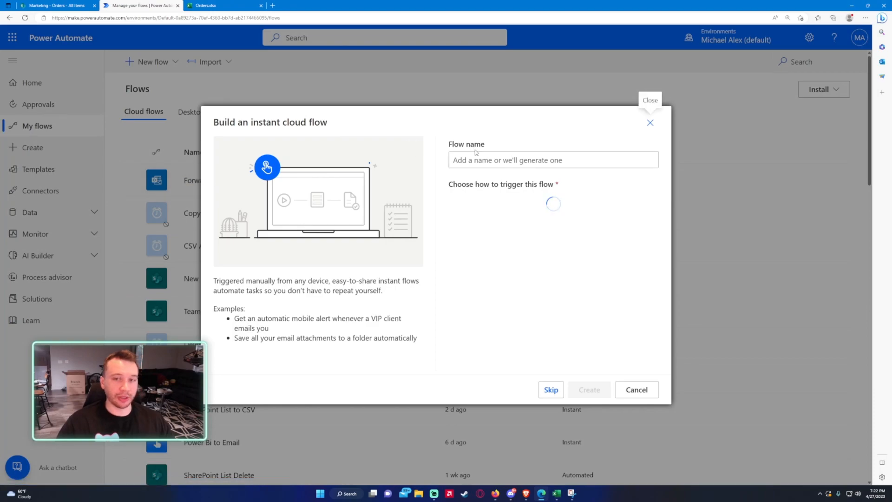
text(I)
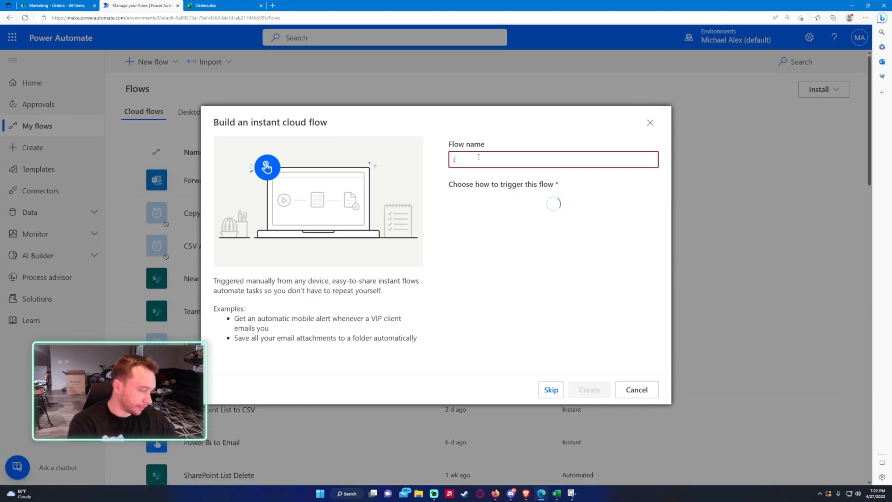
text(mport From Excel )
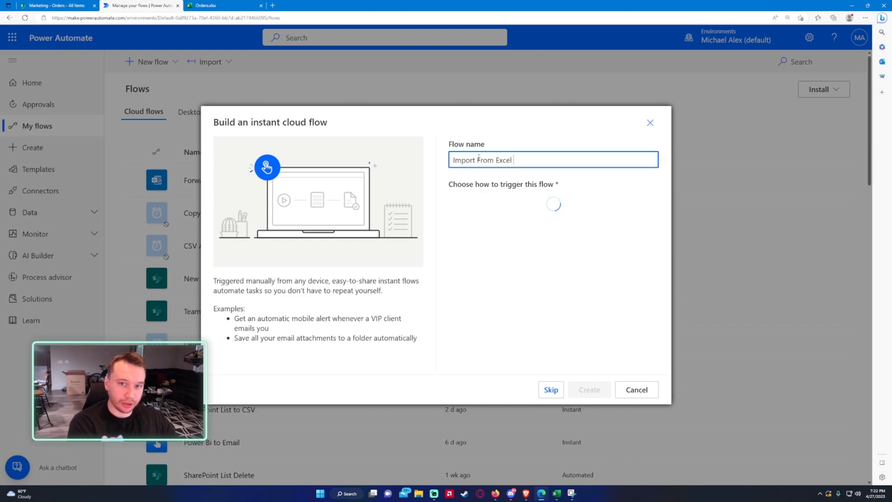
text(Multi Choice)
click(535, 205)
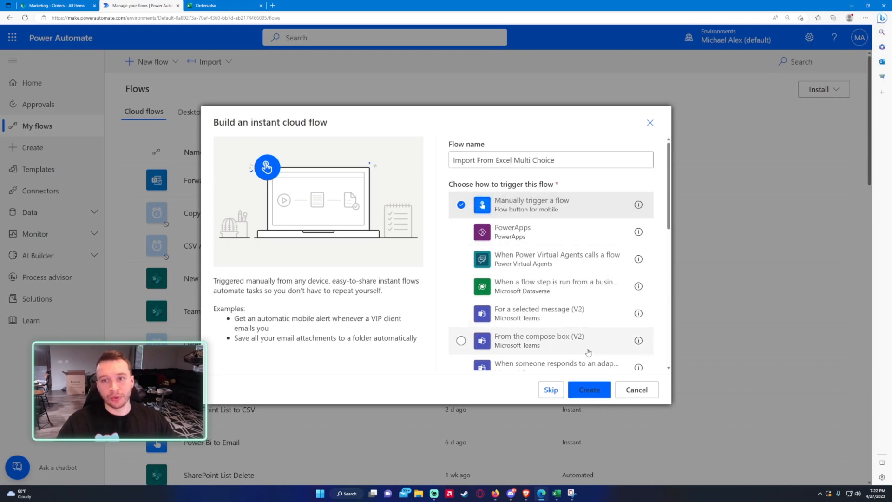
click(589, 389)
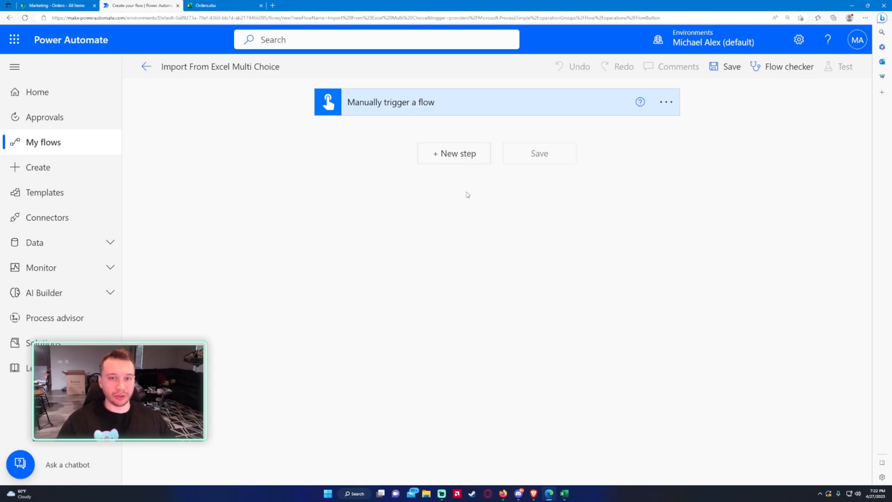
Add an Initialize variable action below the trigger with the name varArray and the type Array
click(434, 164)
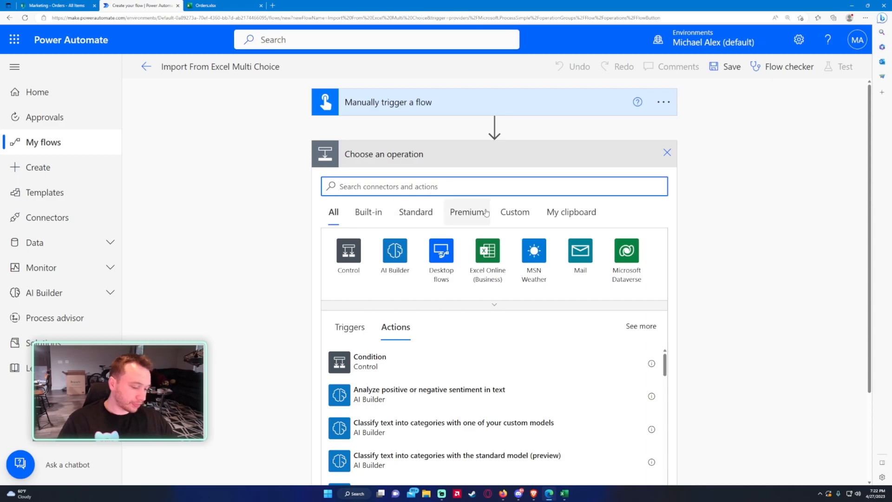
text(variable)
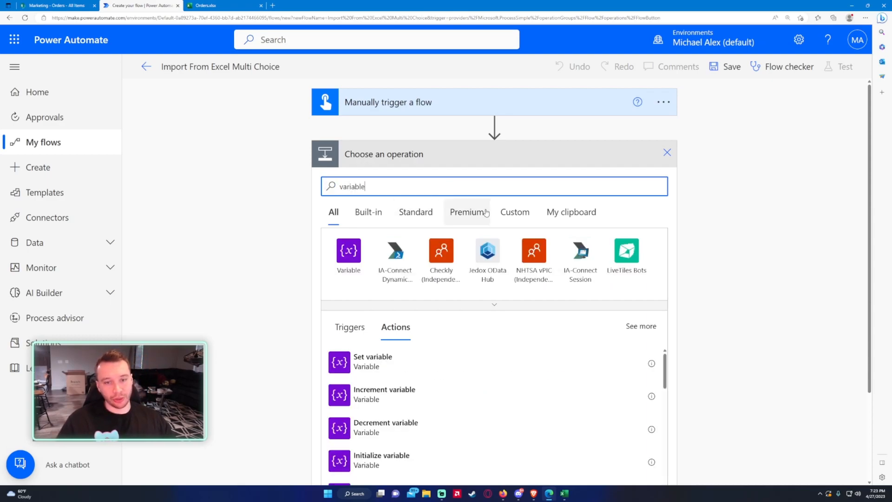
scroll(462, 301, down, 1)
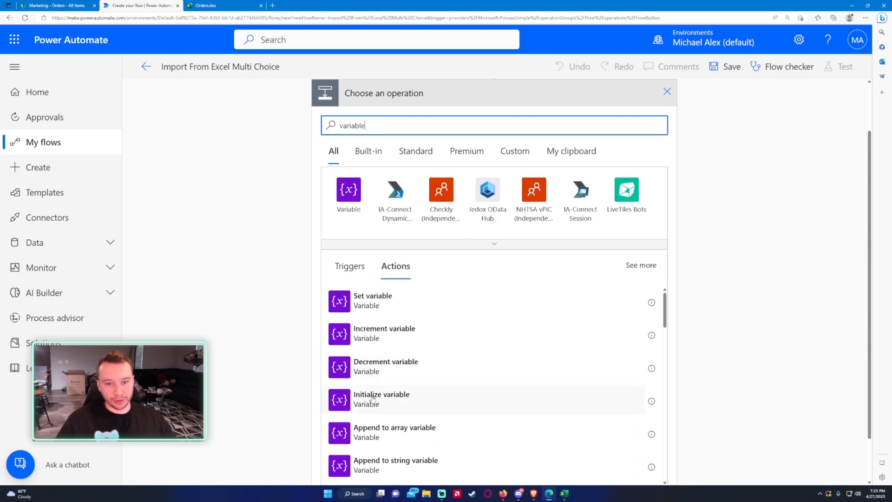
click(379, 400)
click(436, 185)
text(varArray)
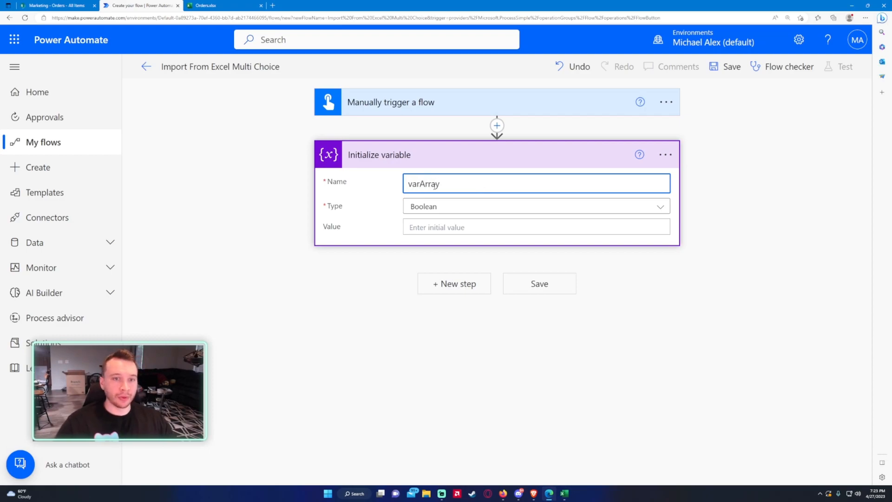
click(450, 206)
click(432, 331)
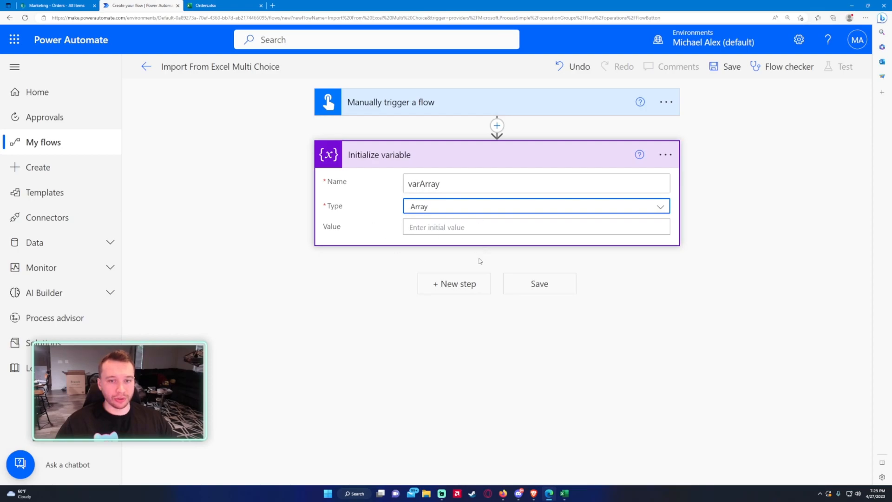
click(451, 265)
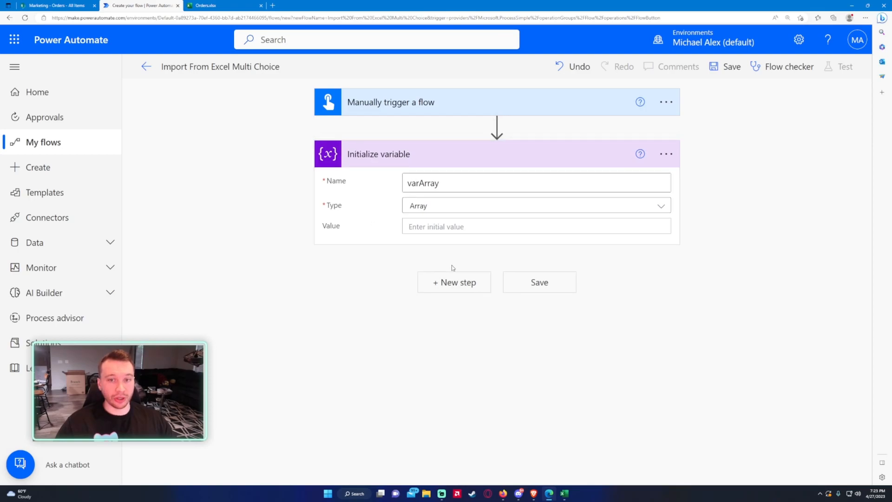
Add a Scope action after the variable and rename it Delete Previous Items
click(454, 296)
text(scope)
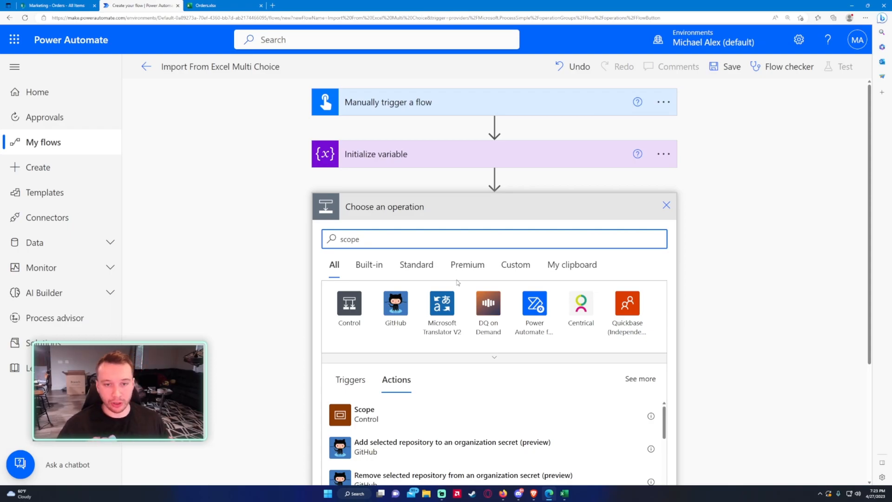
click(379, 417)
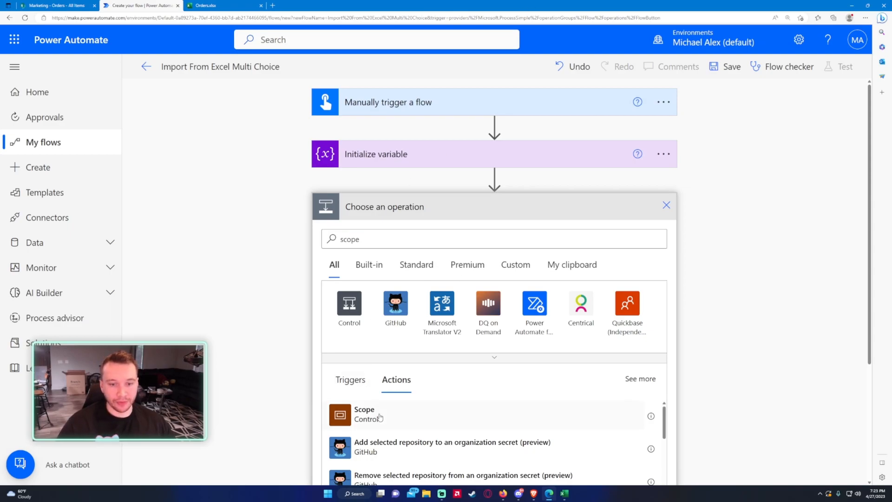
click(666, 206)
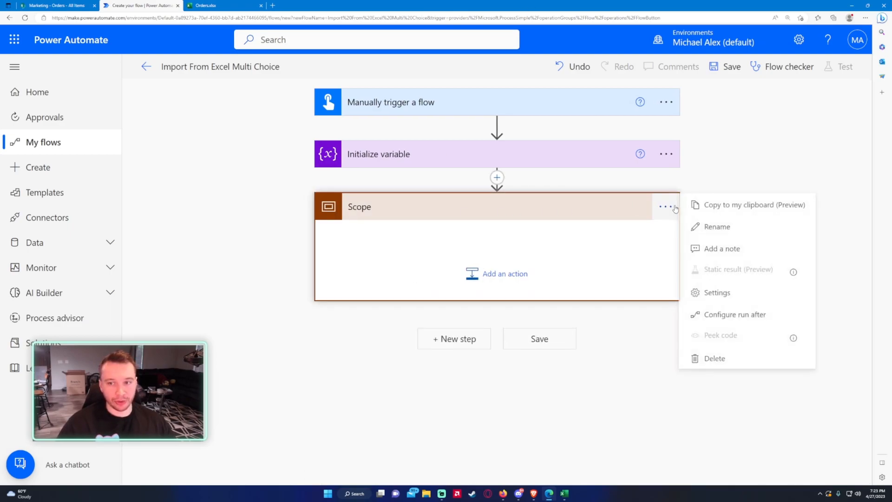
click(718, 227)
text(Delete Previous Items)
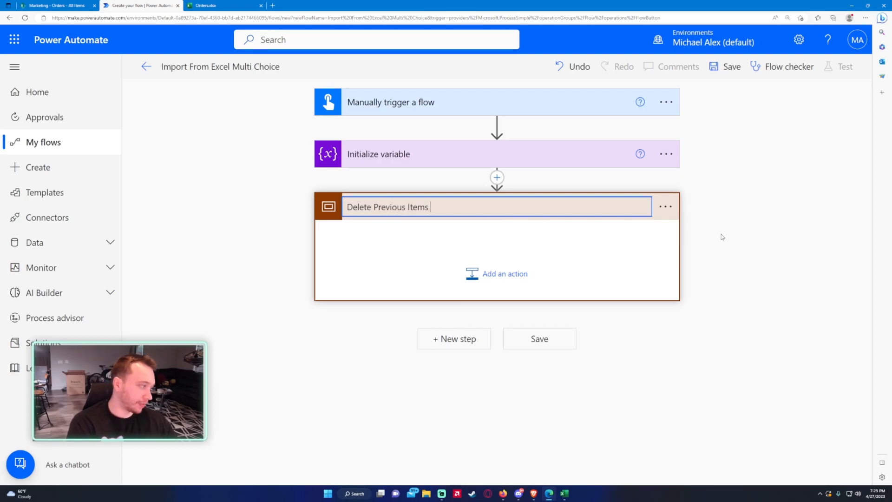
Add a SharePoint Get items action inside the Delete Previous Items scope for the Marketing site and the Orders list
click(492, 273)
text(get items)
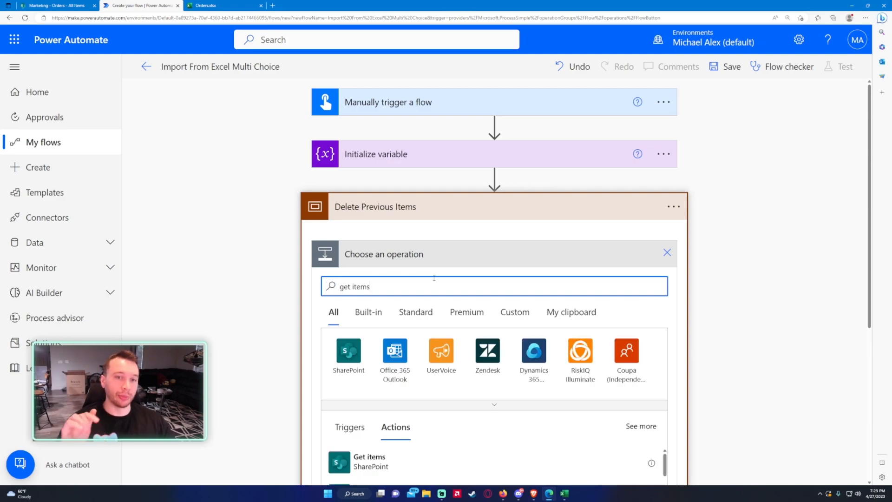
scroll(367, 321, down, 3)
click(357, 353)
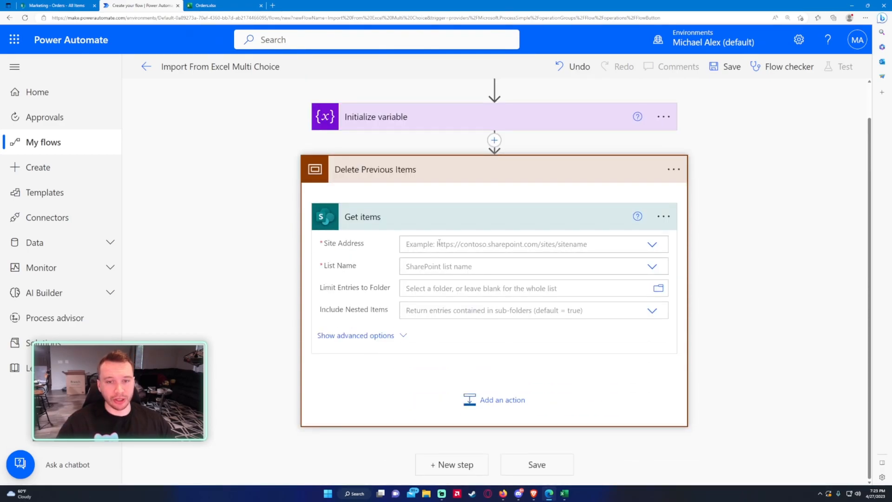
click(438, 243)
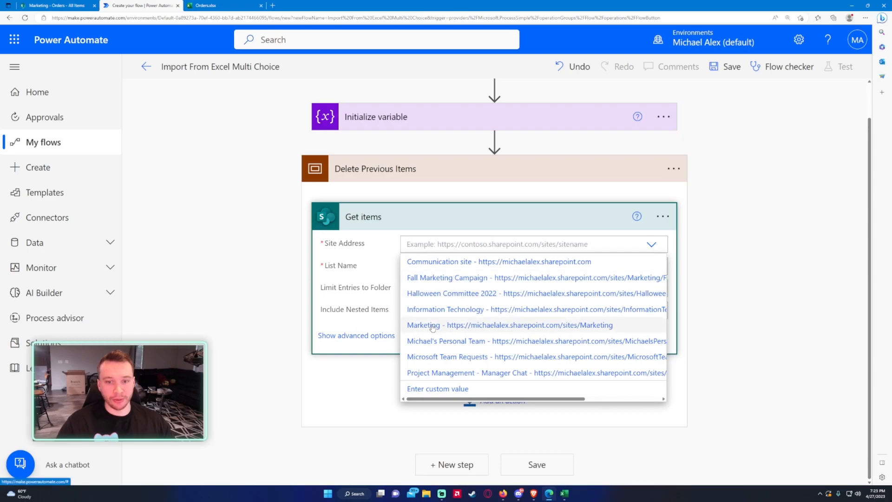
click(432, 328)
click(423, 266)
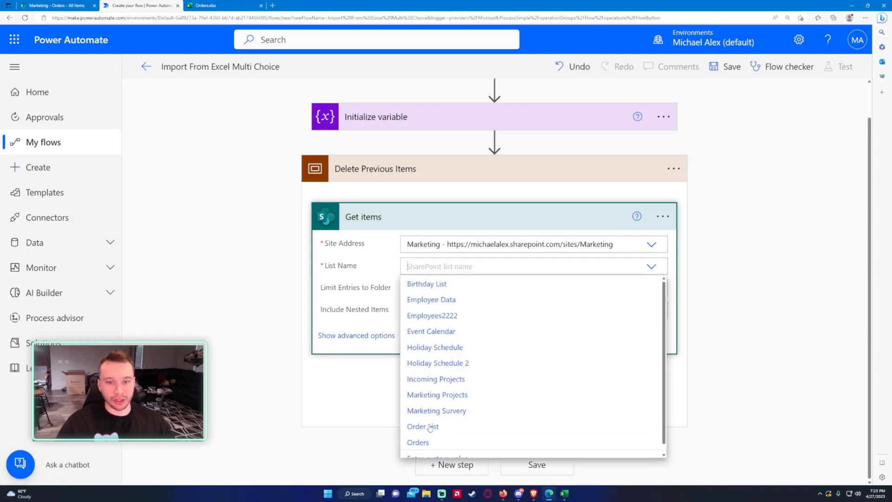
click(419, 442)
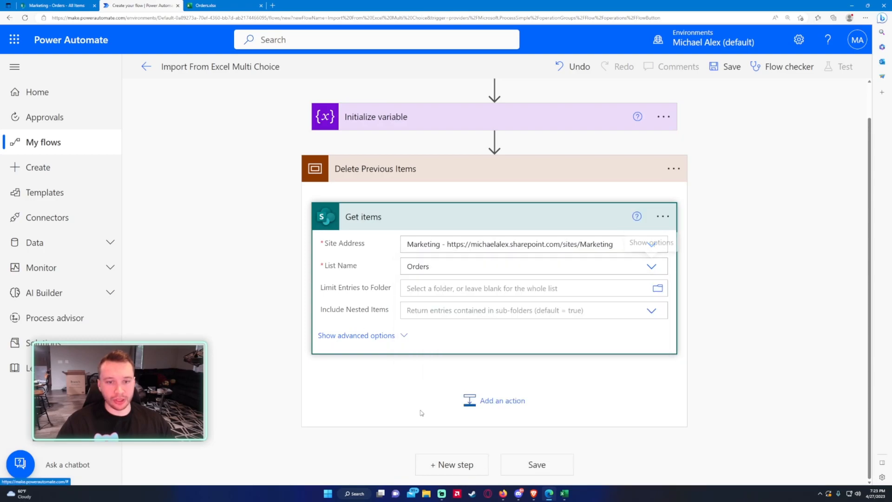
Review the advanced options and the pagination settings of the Get items action, then close the settings
click(405, 338)
click(393, 426)
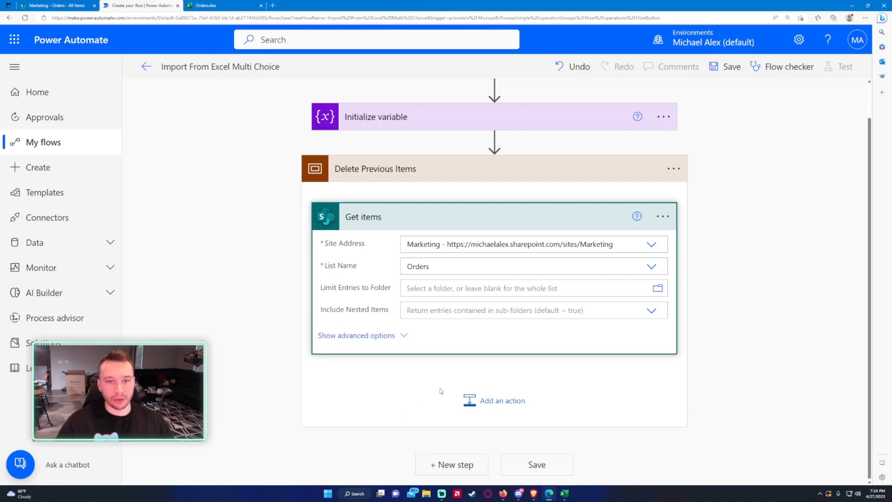
click(667, 219)
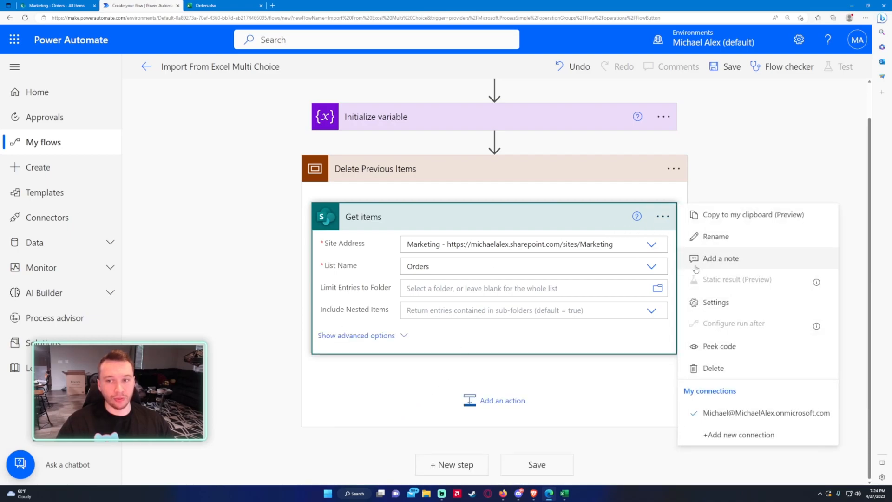
click(703, 300)
scroll(423, 282, down, 1)
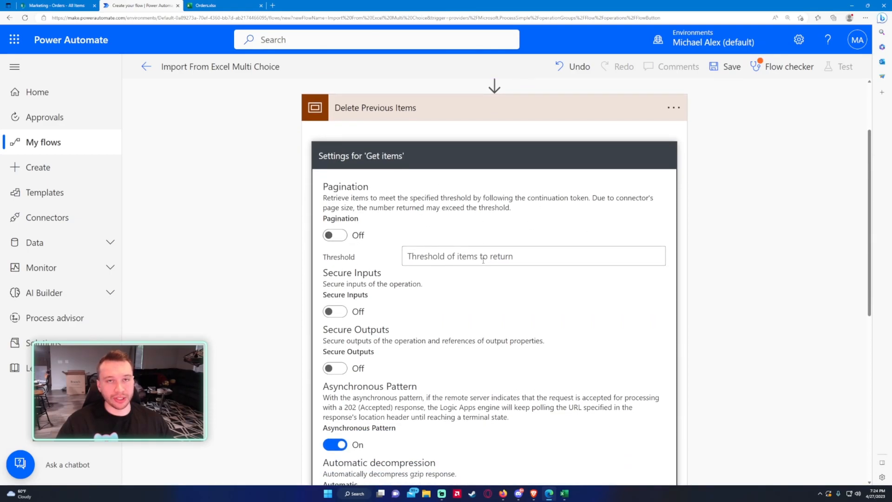
scroll(483, 260, down, 5)
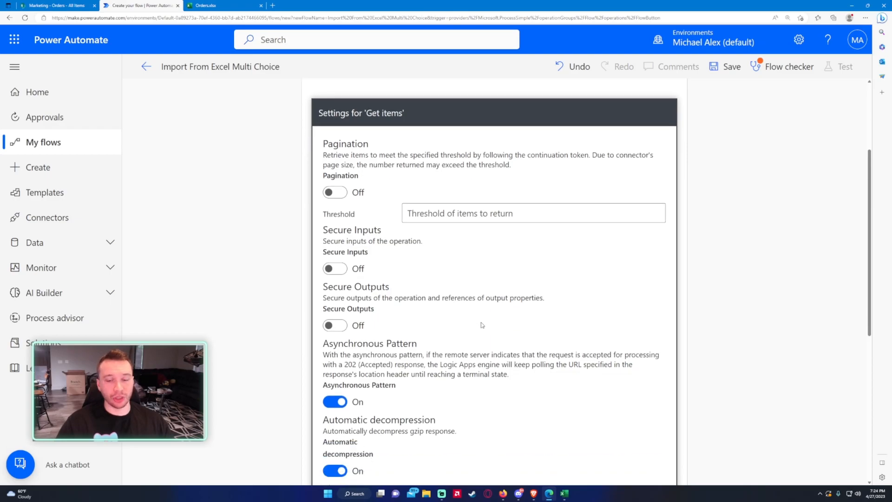
click(532, 448)
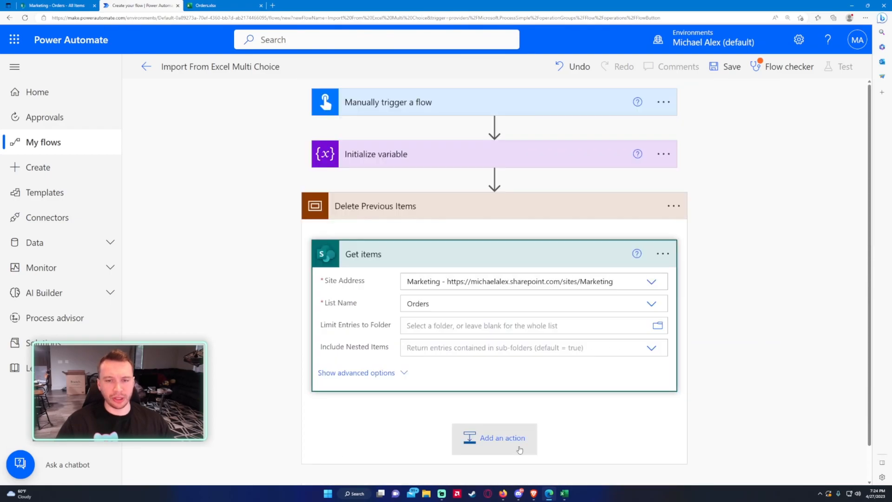
Add a SharePoint Delete item action after Get items in the Delete Previous Items scope
click(477, 433)
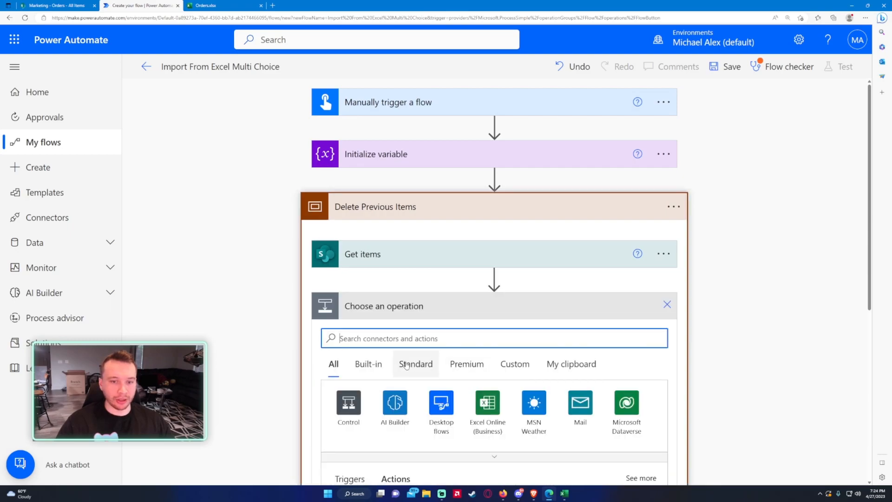
text(delete)
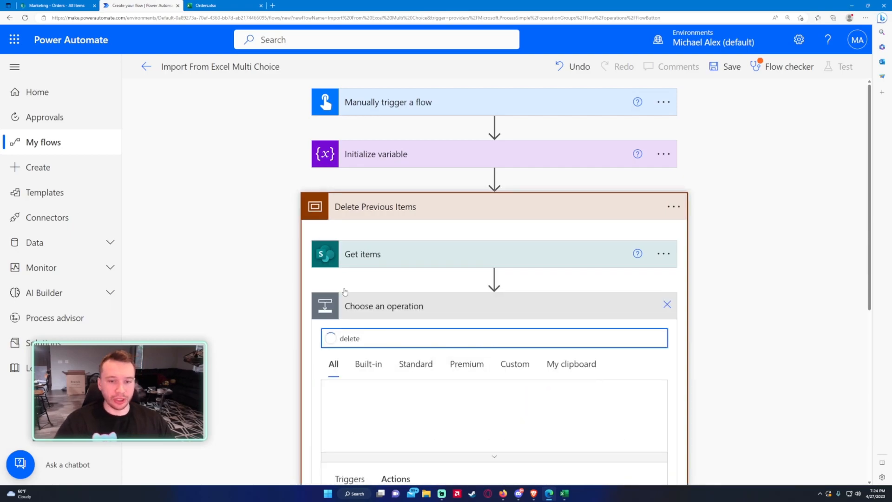
scroll(362, 353, down, 3)
scroll(339, 360, down, 2)
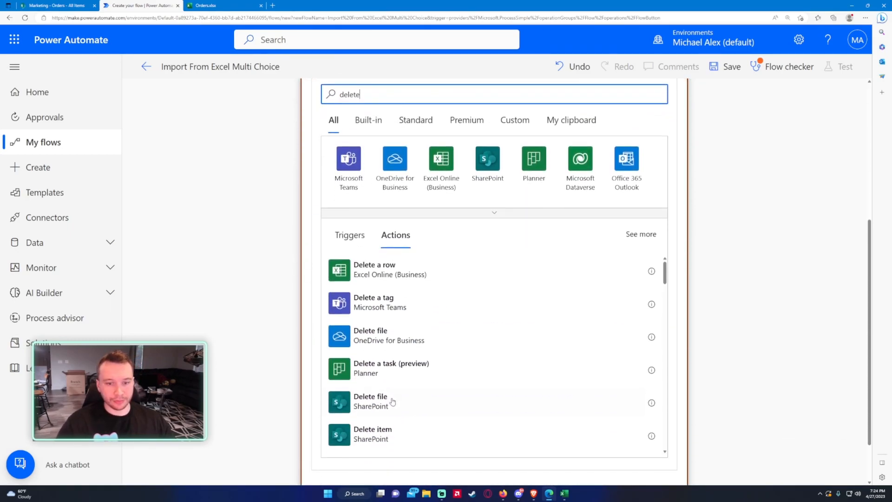
click(390, 428)
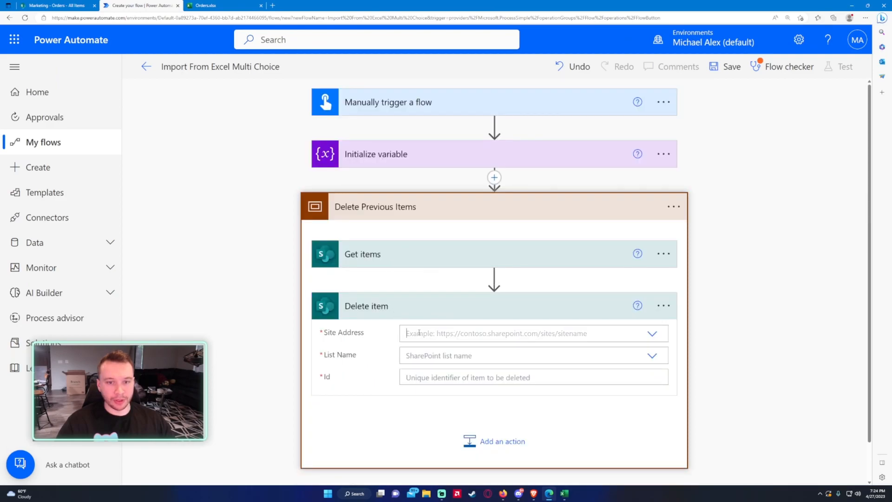
Point the Delete item action to the Marketing site and the Orders list
click(465, 333)
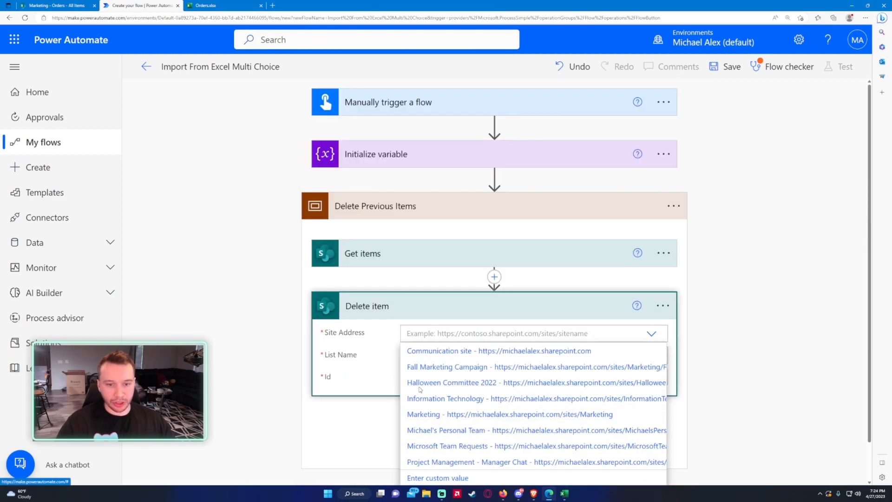
click(437, 415)
click(432, 355)
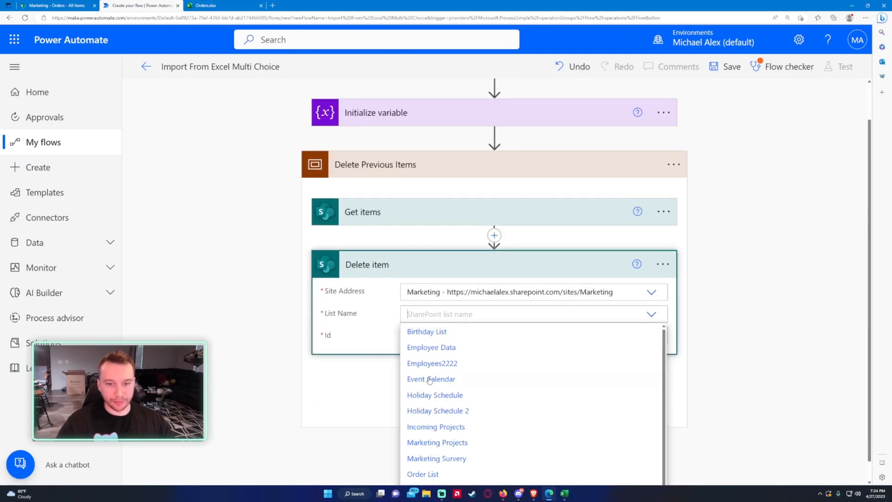
scroll(430, 476, down, 1)
click(429, 478)
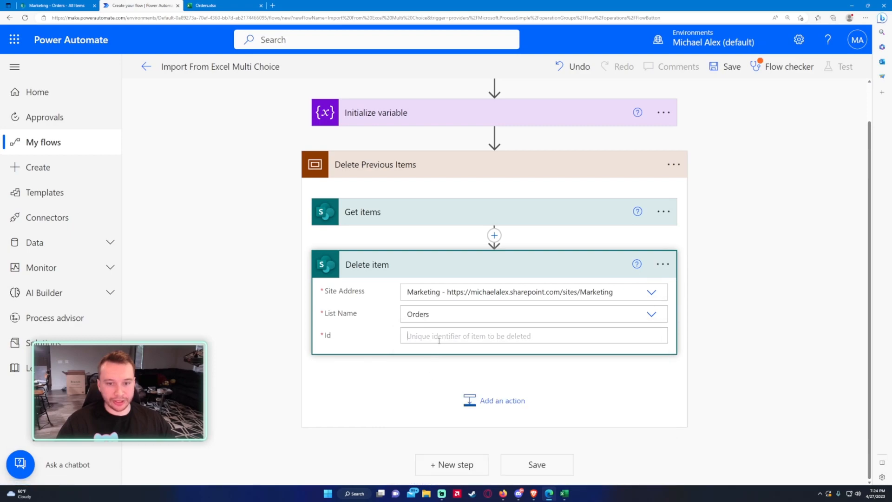
Set the Delete item Id to the dynamic ID from Get items, and collapse the loop and the Delete Previous Items scope
click(440, 337)
scroll(745, 254, down, 3)
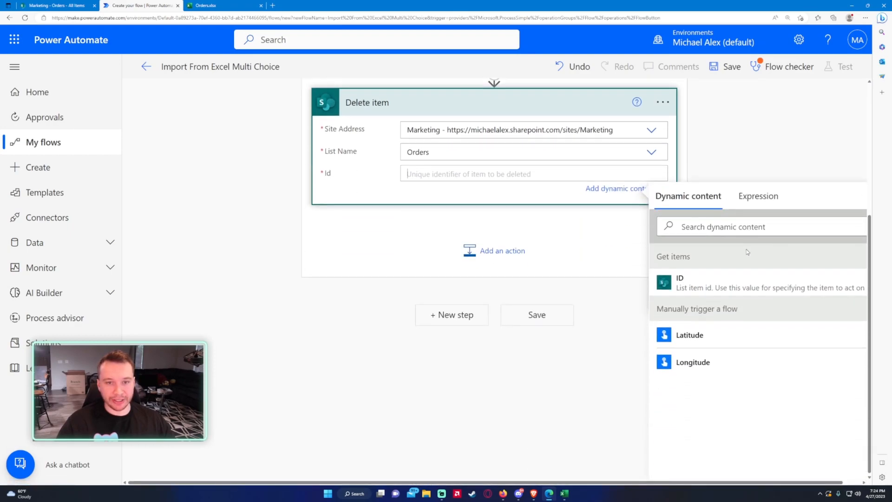
click(716, 293)
scroll(409, 258, up, 1)
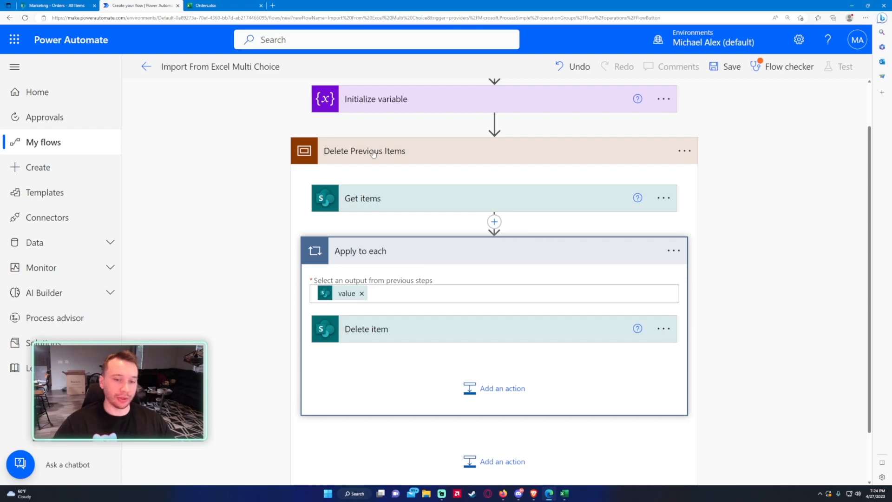
click(411, 250)
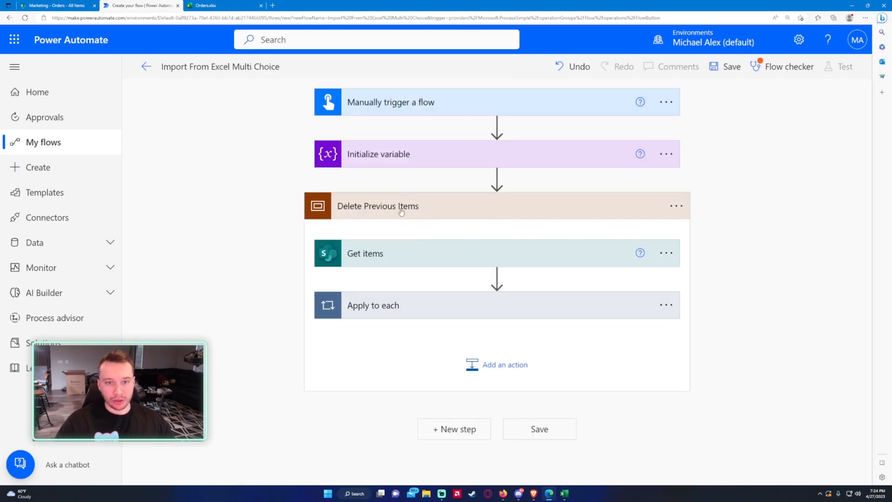
click(406, 208)
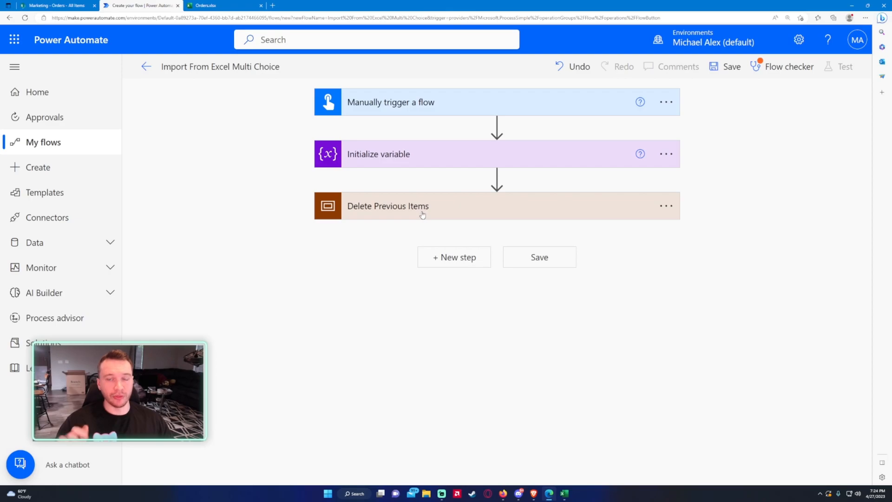
Add a second Scope action after Delete Previous Items and rename it Get Data From Excel
click(454, 257)
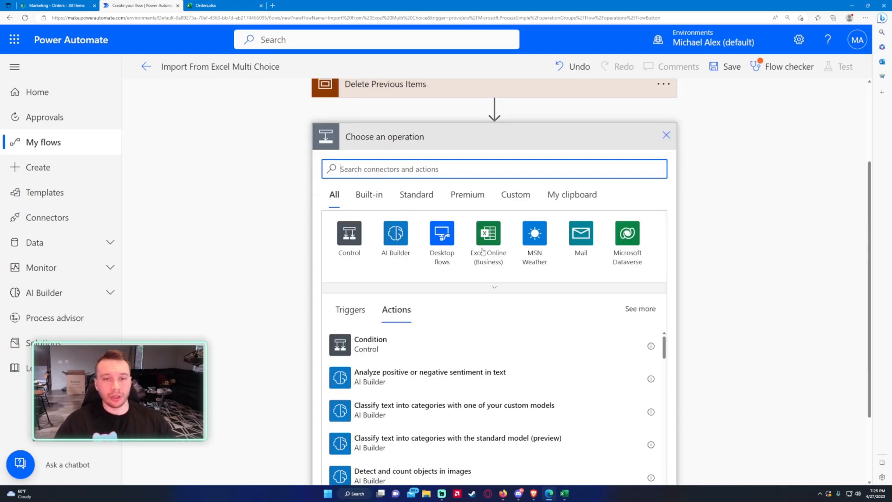
text(scope)
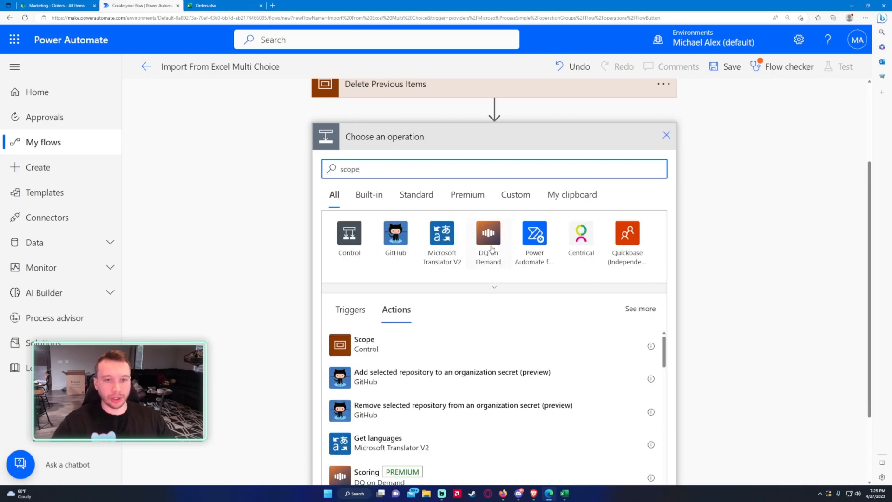
click(408, 348)
click(666, 258)
click(719, 277)
text(Get )
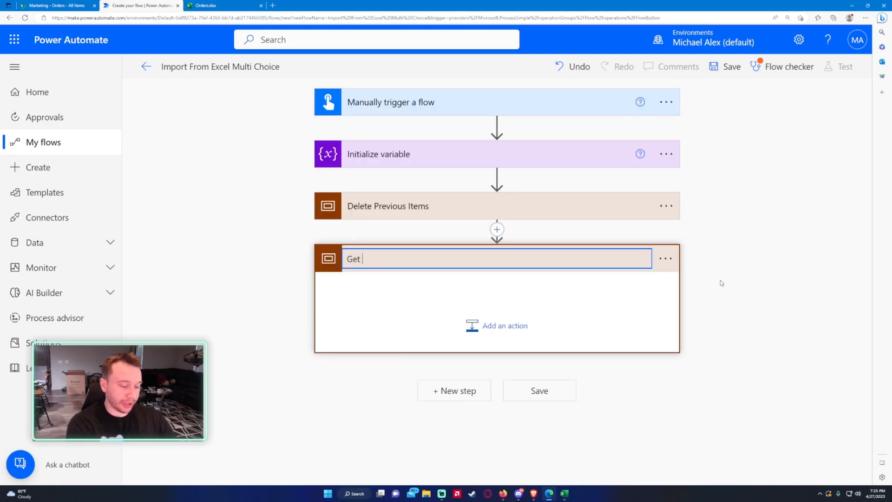
text(Data From Excel)
key(Return)
Add the Excel Online (Business) action List rows present in a table inside the Get Data From Excel scope
click(497, 325)
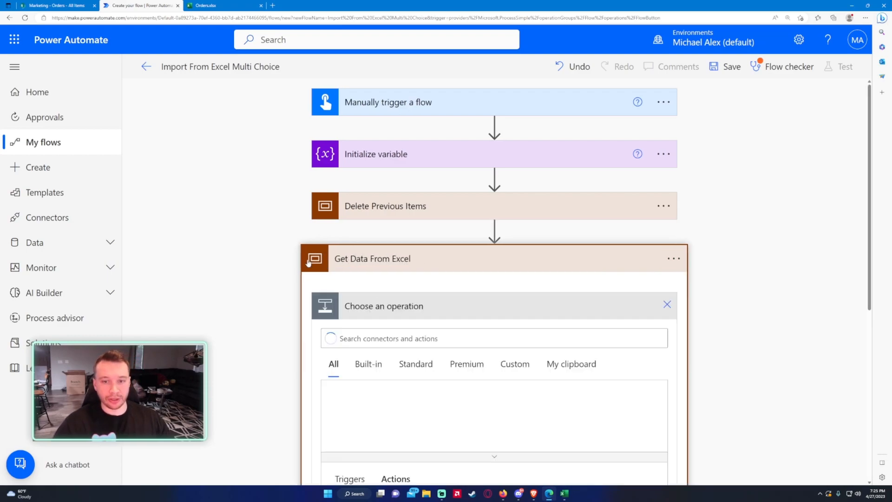
scroll(409, 316, down, 3)
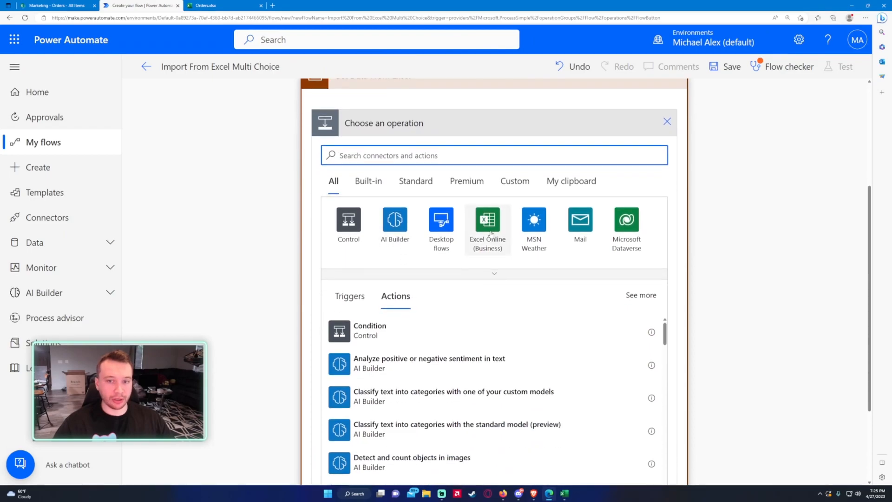
click(487, 223)
scroll(472, 207, down, 1)
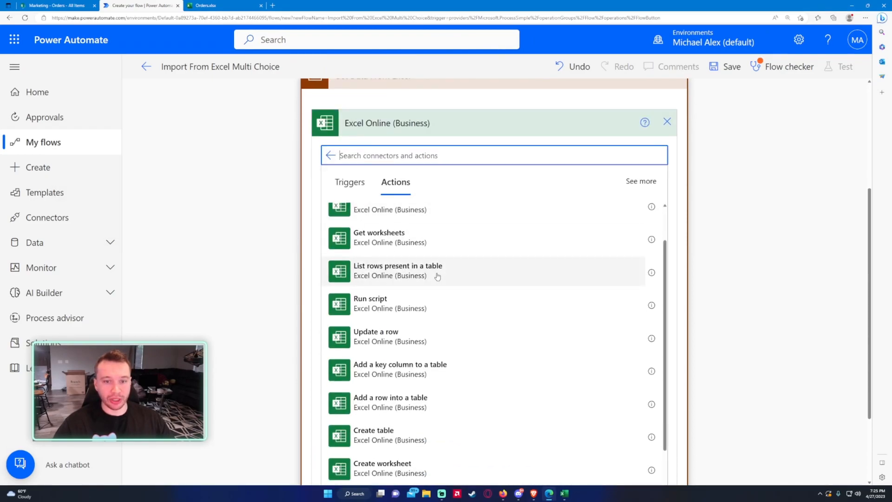
click(437, 277)
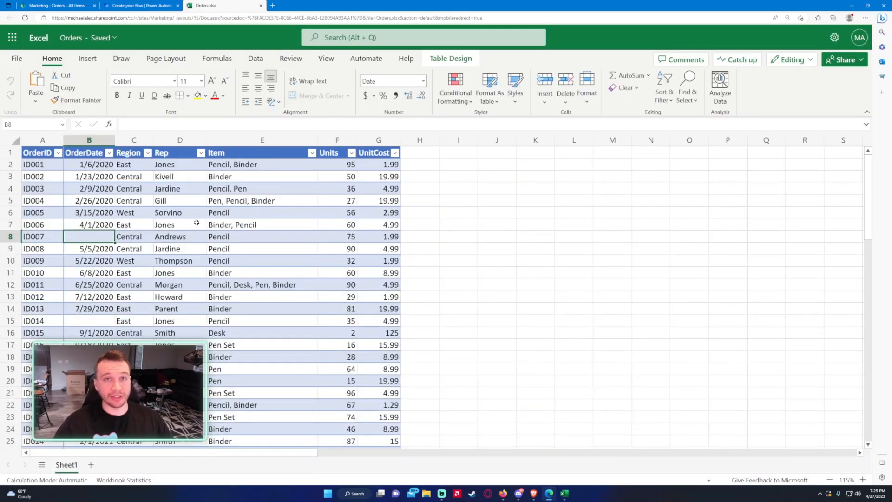
Examine the order data and its table design settings in the Orders.xlsx workbook, then return to the flow in Power Automate
click(197, 223)
click(240, 222)
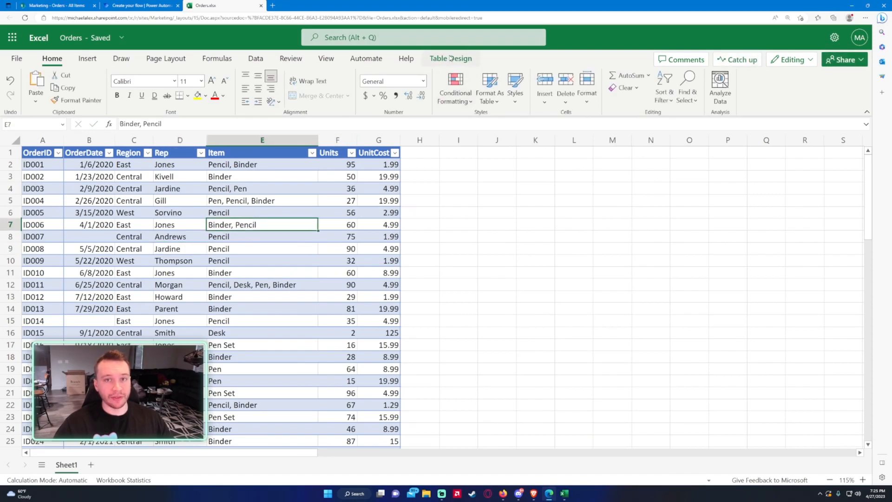
click(428, 64)
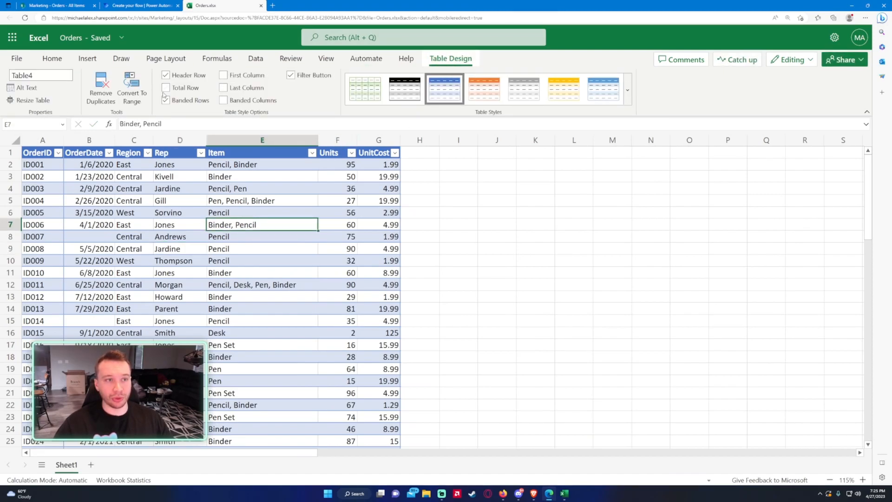
click(52, 58)
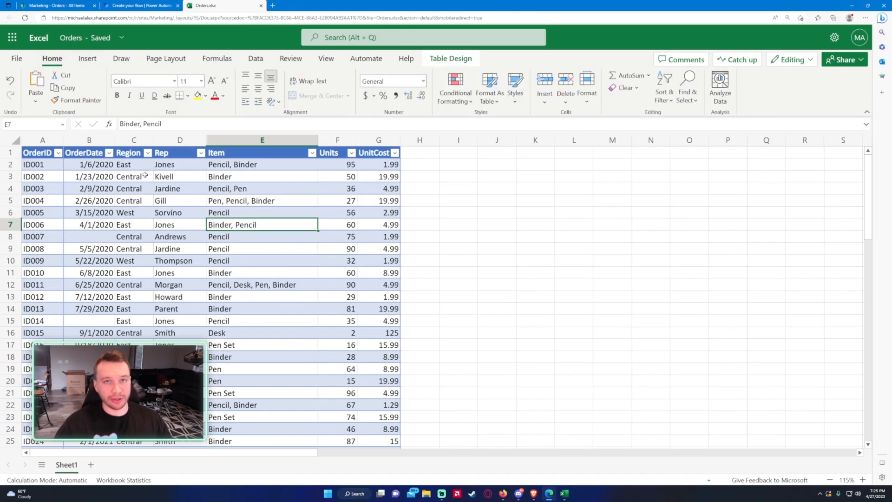
click(135, 4)
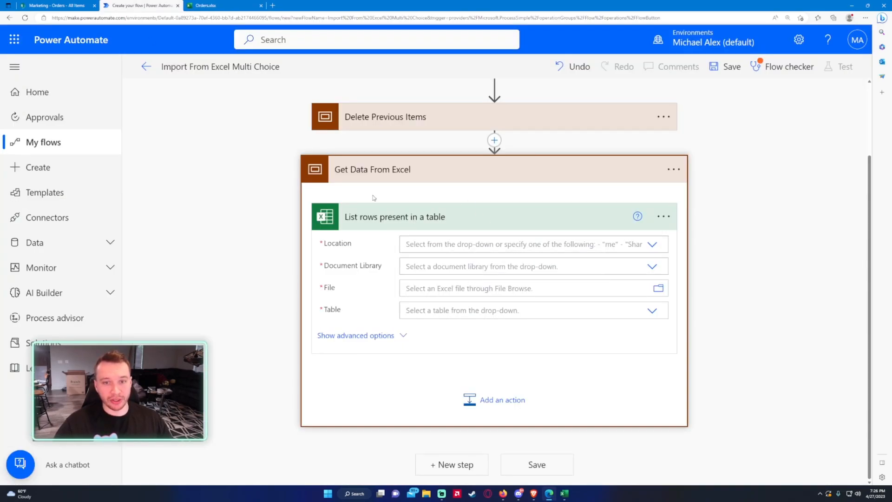
Set the List rows action's location to SharePoint Site - Marketing and its document library to Documents
click(652, 244)
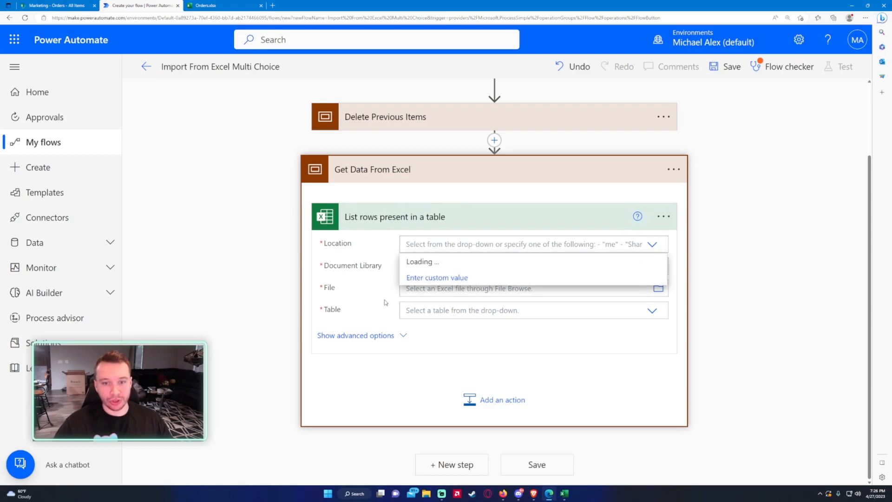
scroll(451, 332, down, 3)
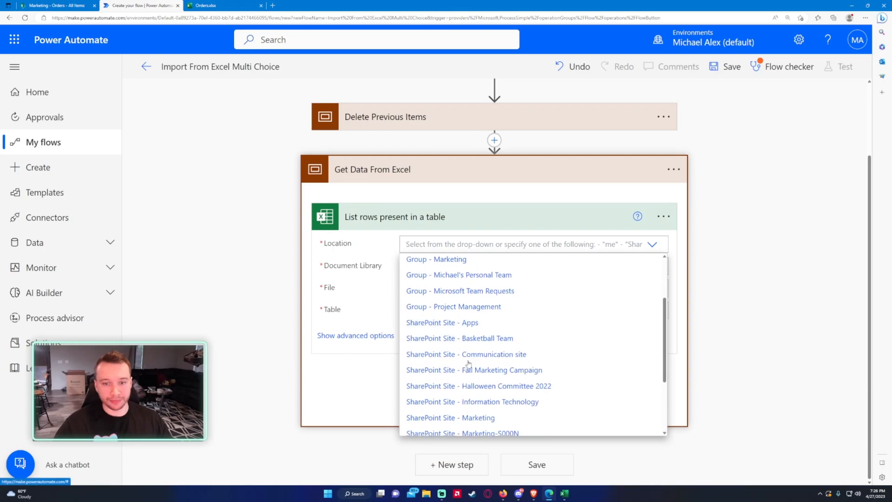
click(473, 419)
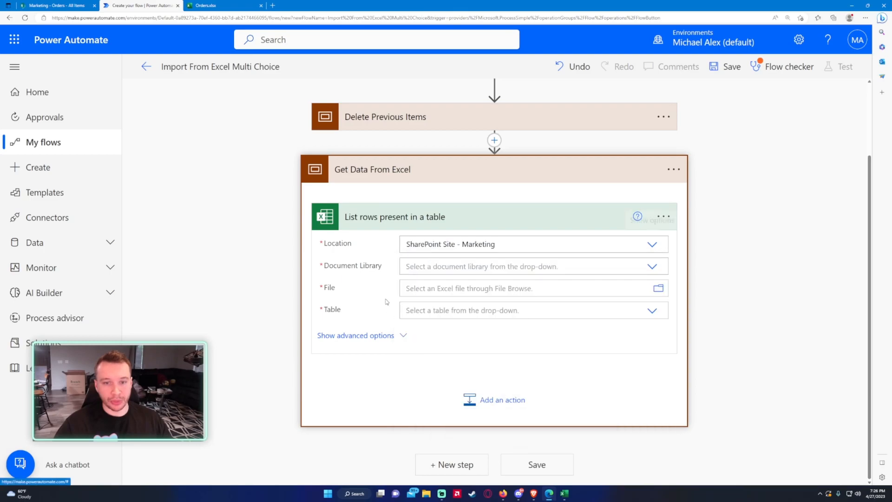
click(650, 267)
click(454, 284)
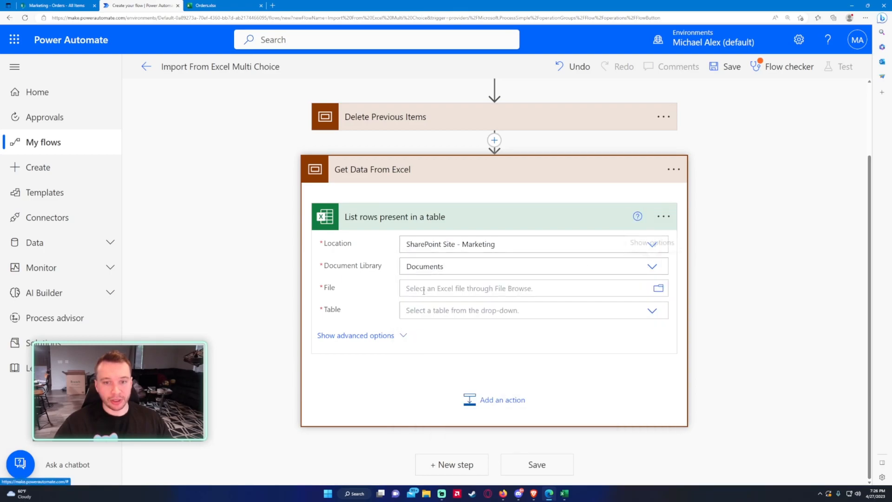
Choose Orders.xlsx from the Marketing Orders folder as the file and Table4 as the table
click(659, 288)
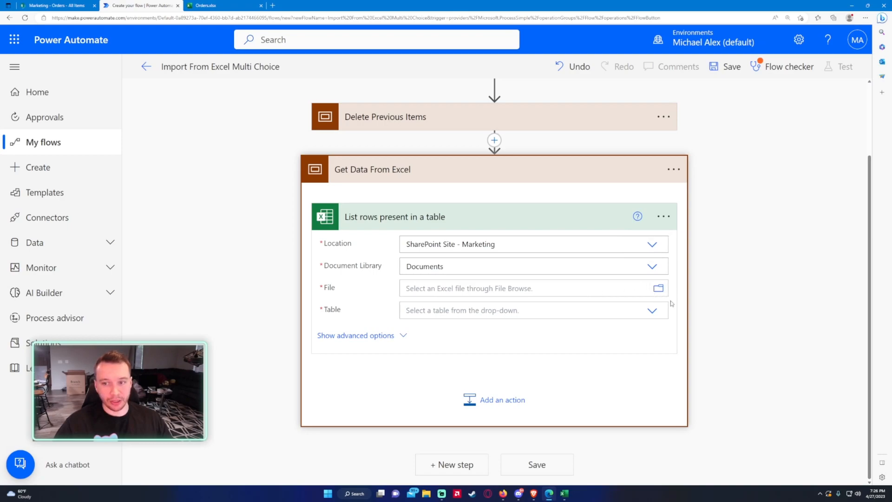
scroll(764, 111, up, 3)
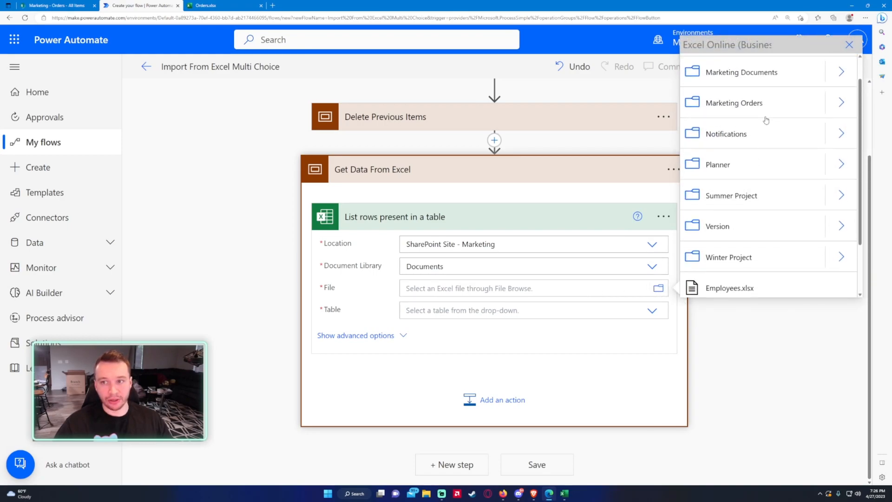
click(837, 130)
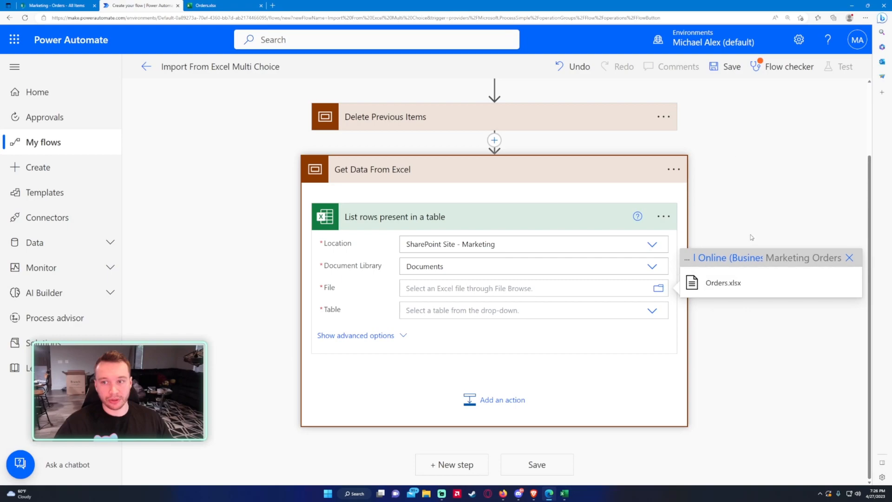
click(723, 283)
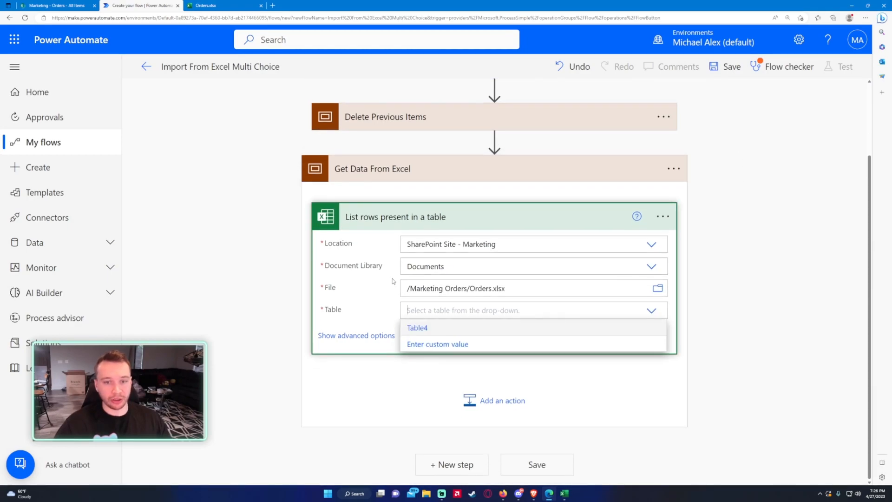
click(420, 328)
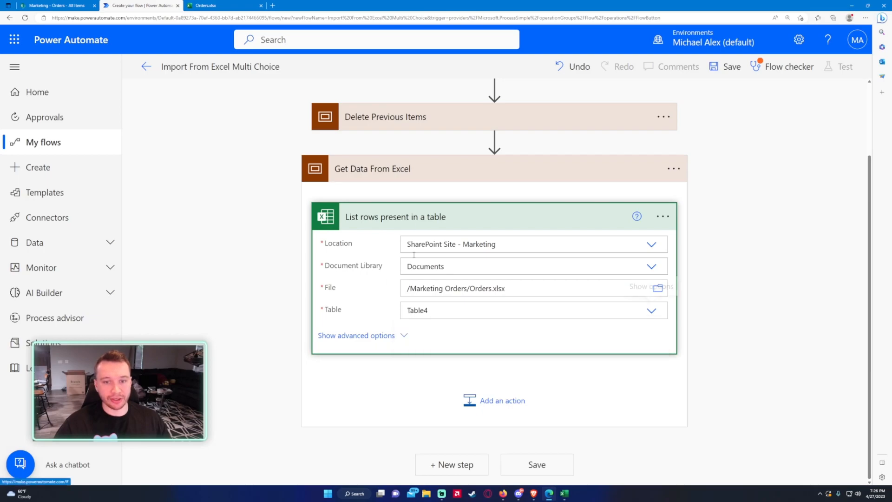
Check the table's name in the Orders.xlsx workbook's table design settings, and return to the flow in Power Automate
click(204, 6)
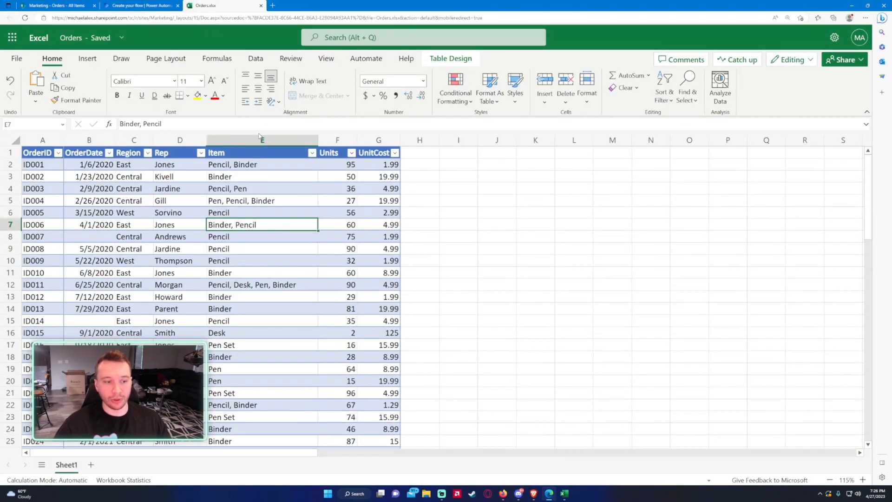
click(449, 59)
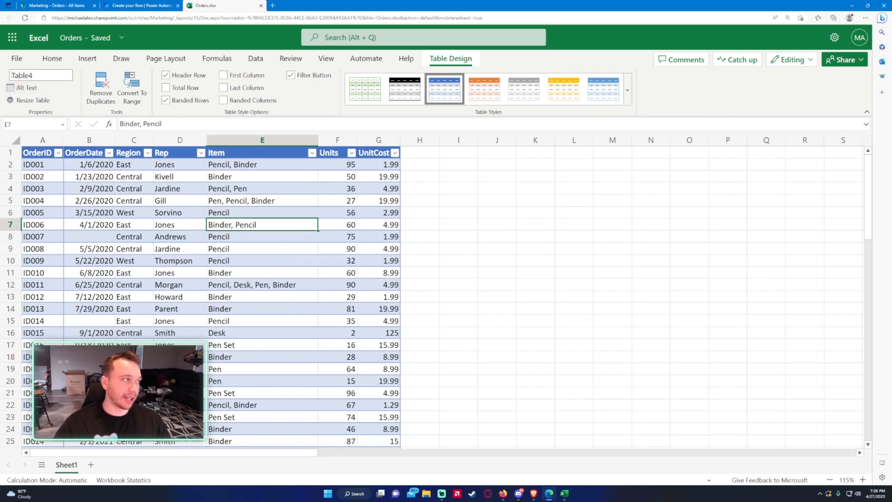
click(163, 4)
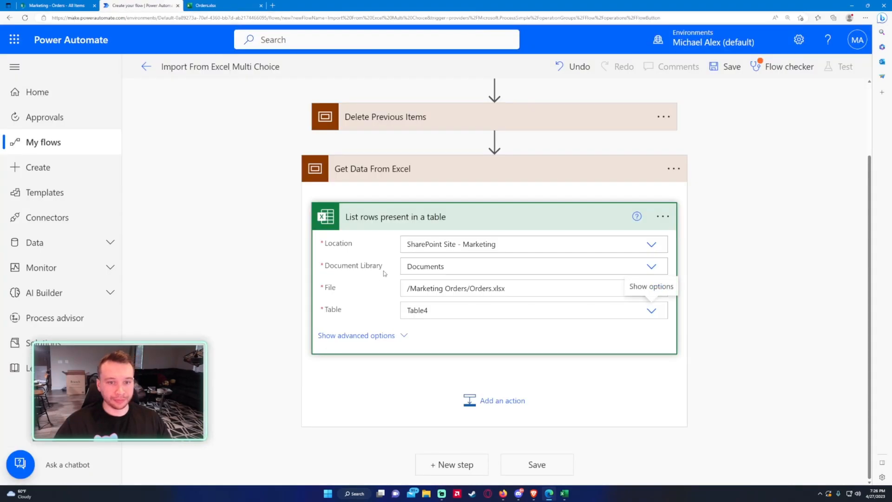
Set the List rows action's advanced DateTime Format to ISO 8601 and collapse the action
click(399, 335)
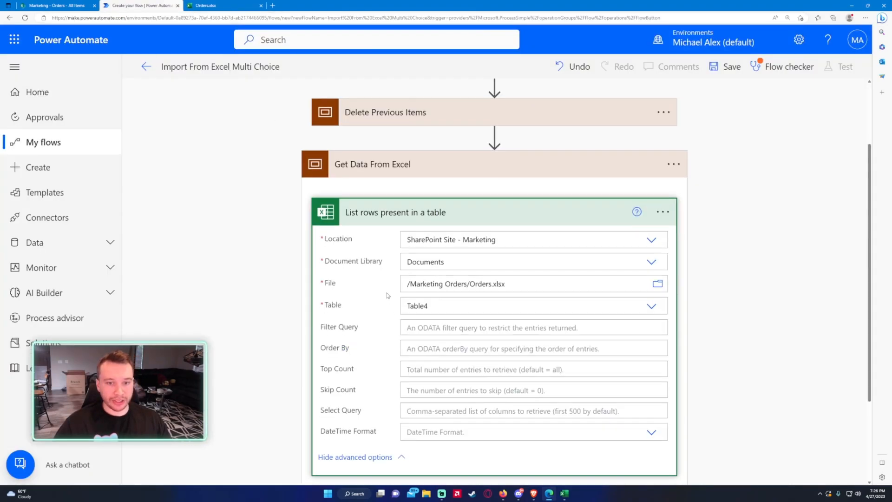
scroll(428, 312, down, 3)
click(442, 314)
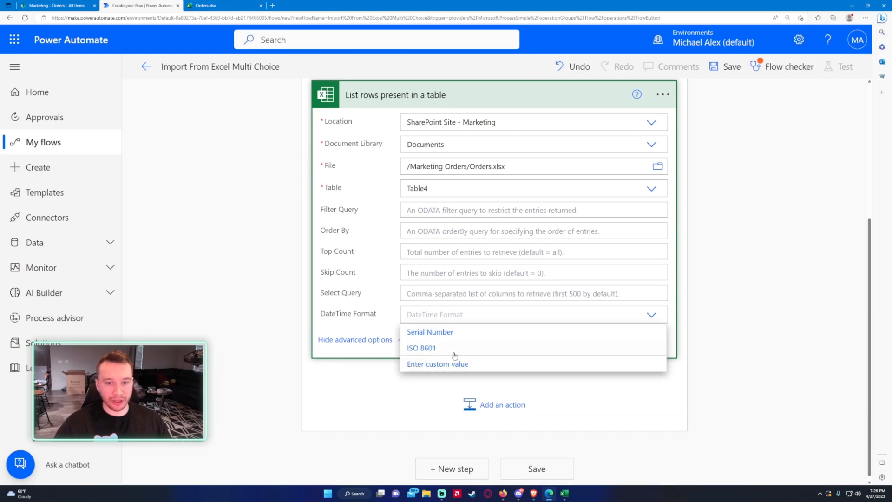
click(449, 356)
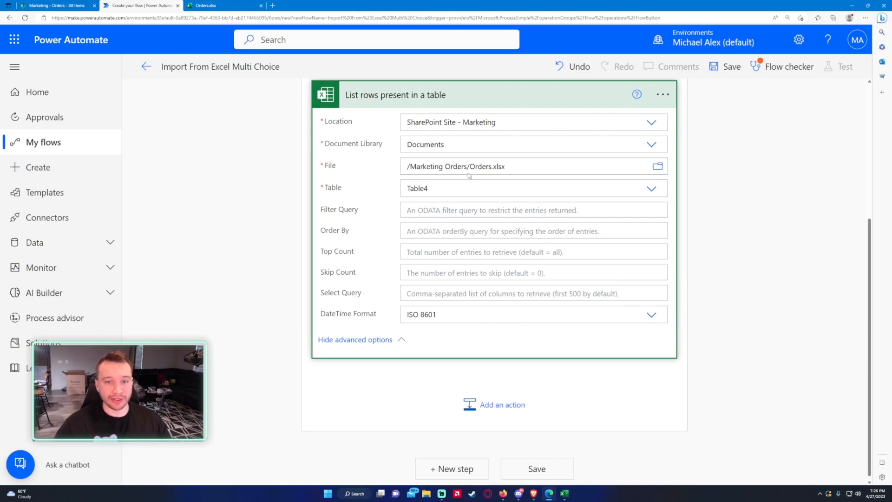
click(441, 96)
Add an Apply to each control after List rows present in a table inside the Get Data From Excel scope
click(508, 364)
text(apply to each)
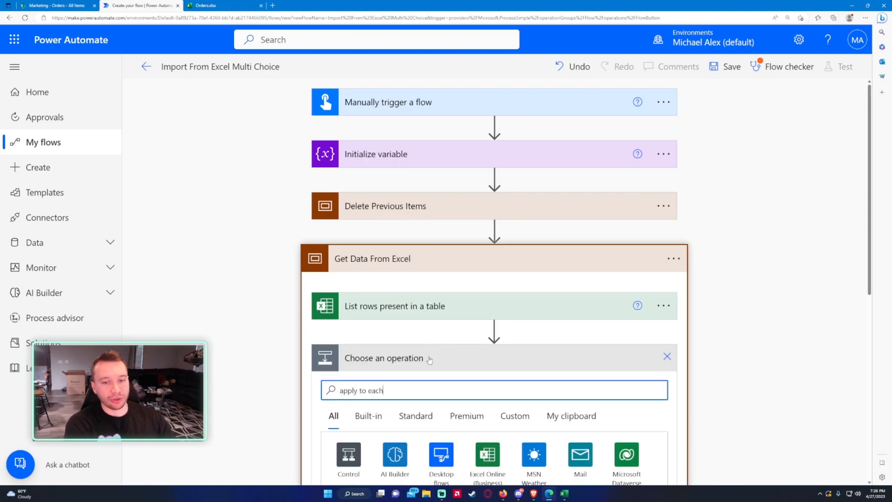
scroll(367, 288, down, 4)
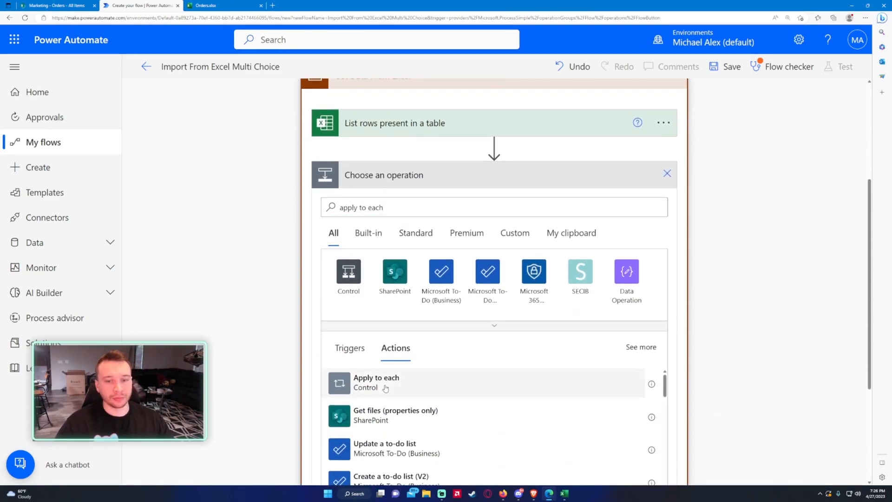
click(383, 384)
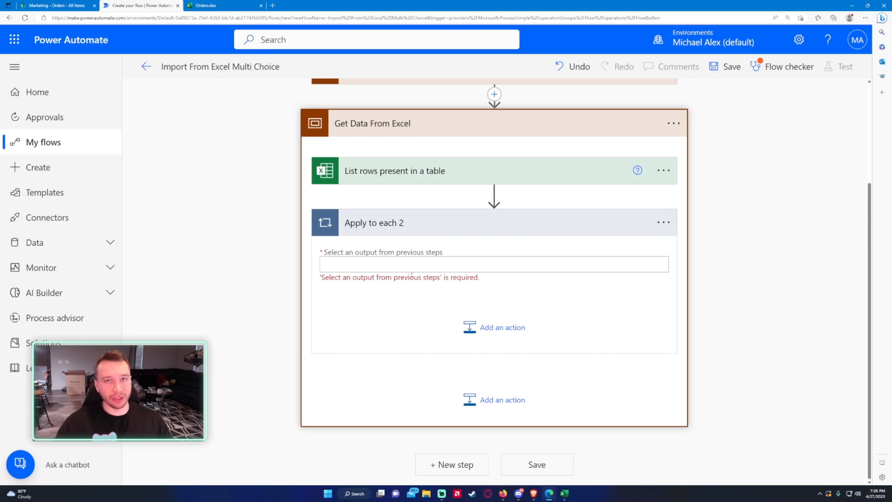
Look at the multi-value entries in the Item column of Orders.xlsx, and return to the flow in Power Automate
click(189, 5)
click(262, 165)
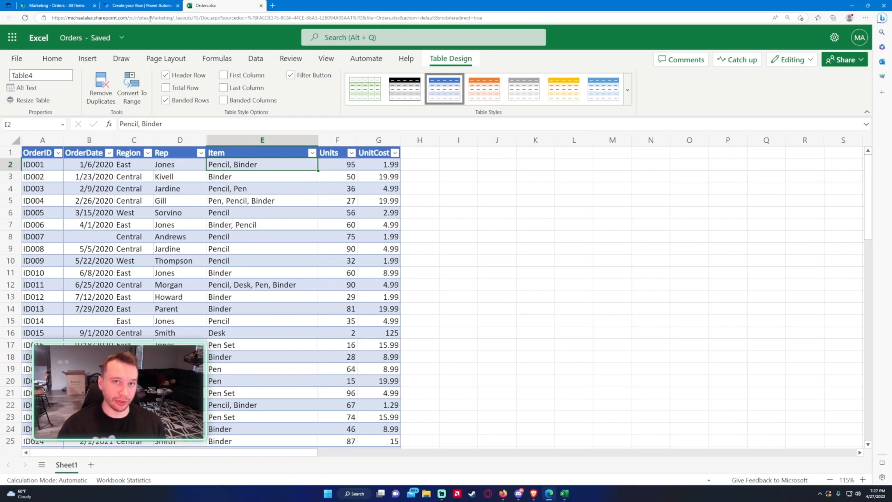
click(130, 4)
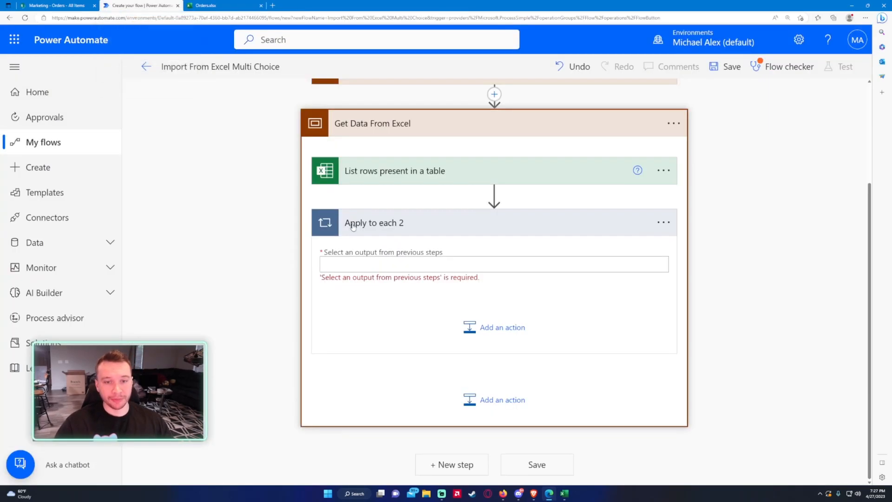
Set the Apply to each 2 input to the dynamic value list from List rows present in a table
click(354, 262)
scroll(673, 209, down, 1)
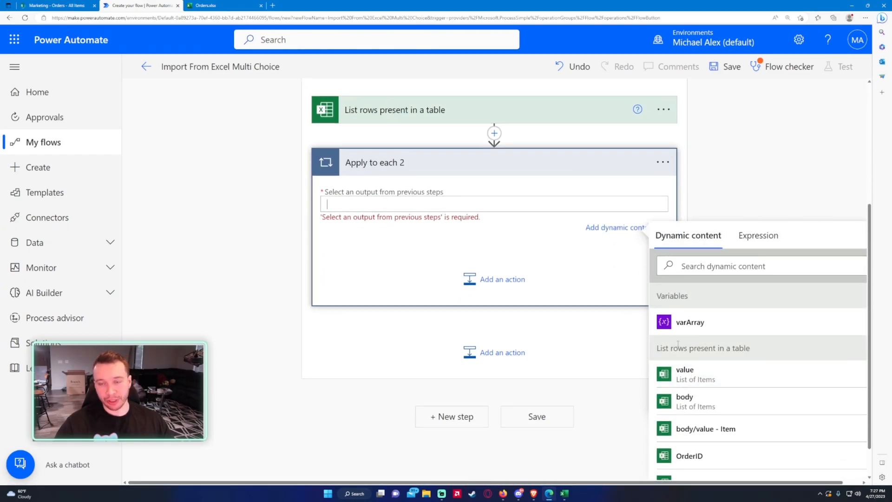
click(693, 371)
Nest another Apply to each control inside the Apply to each 2 loop
click(490, 274)
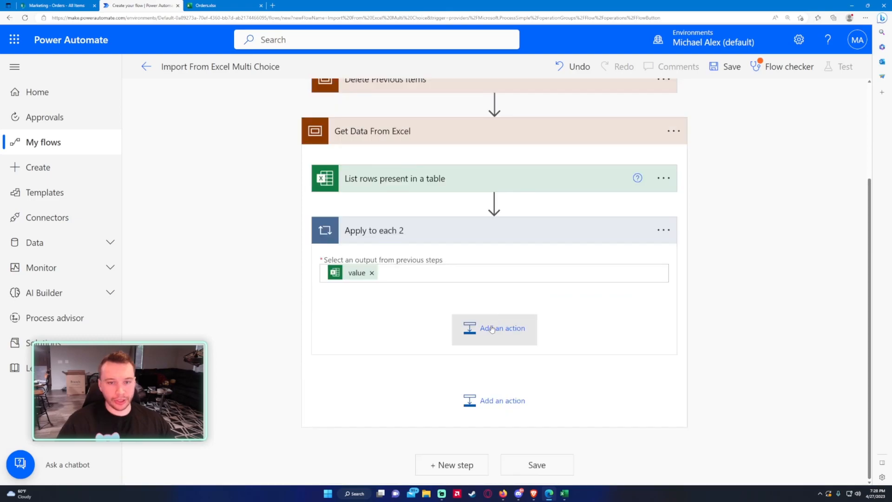
text(apply to each)
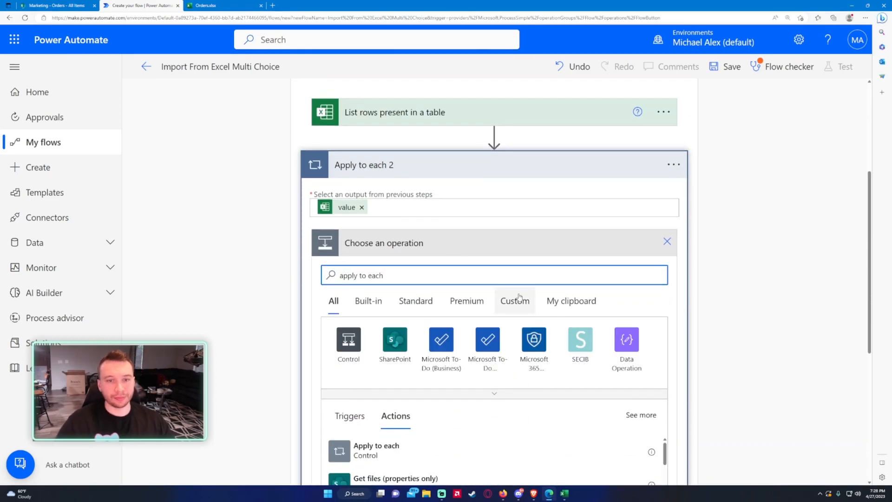
click(381, 387)
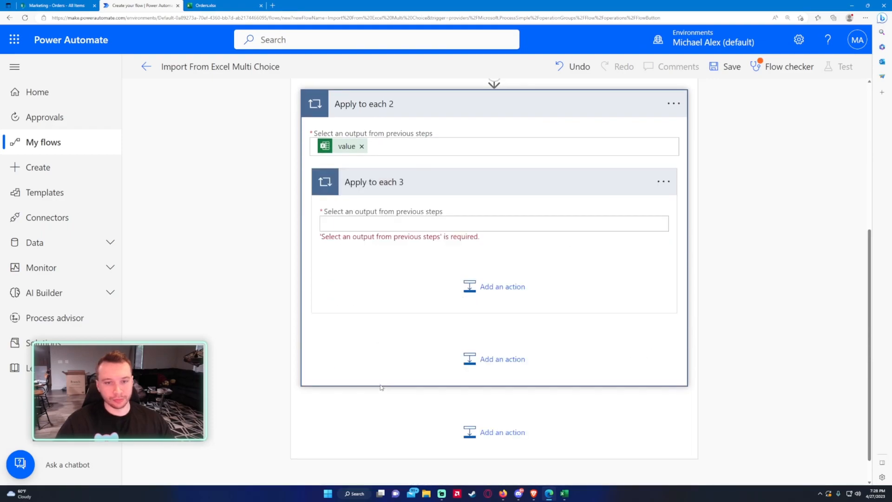
Insert the Item dynamic content in the Apply to each 3 input, copy its reference, and clear the field
click(389, 226)
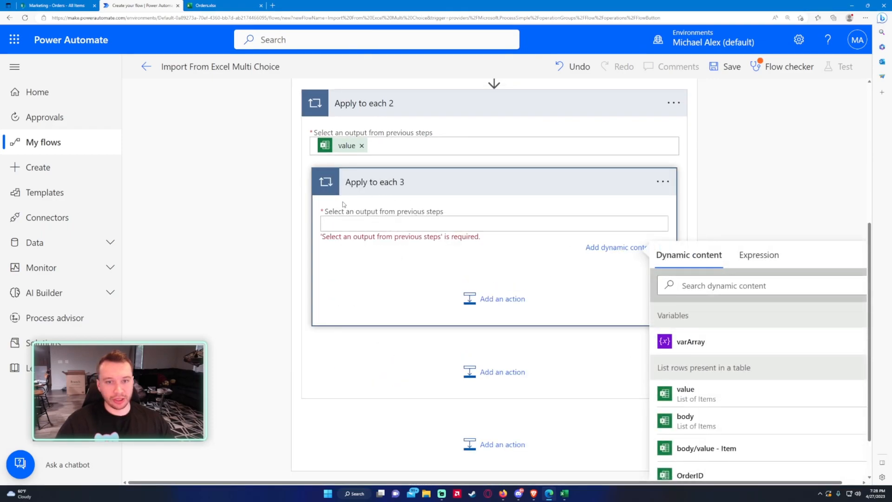
scroll(454, 216, down, 1)
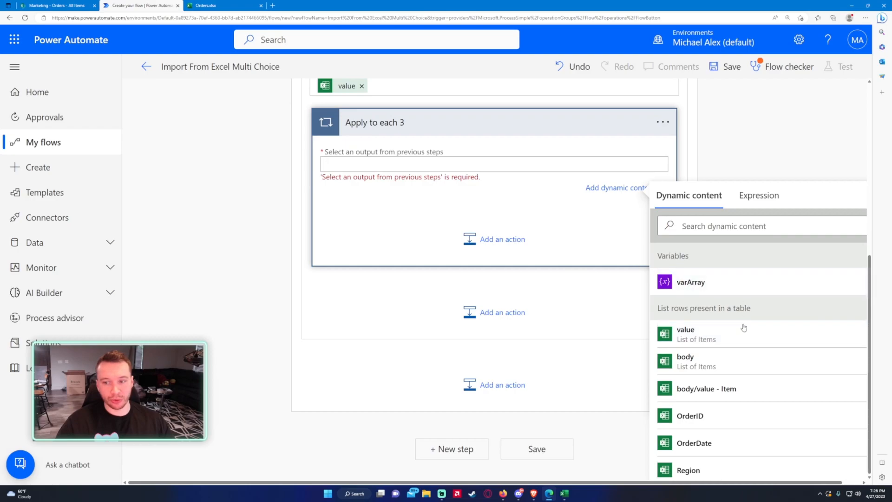
scroll(741, 349, down, 3)
scroll(385, 243, up, 1)
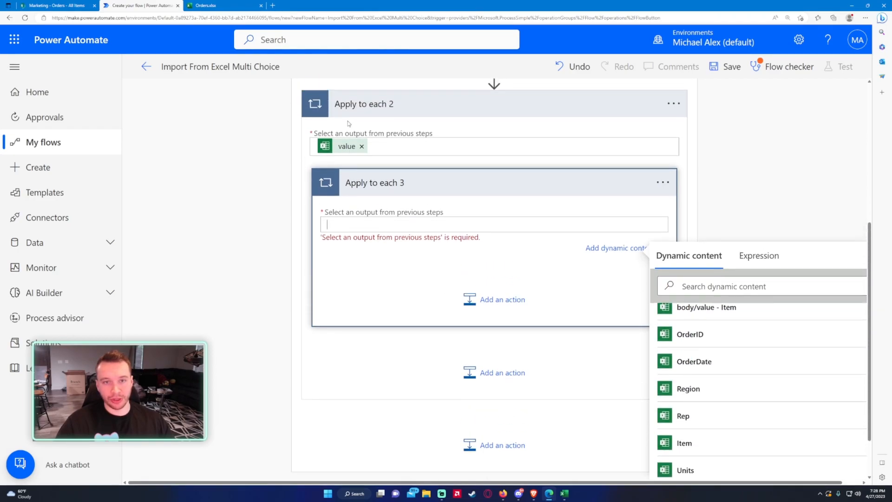
click(684, 438)
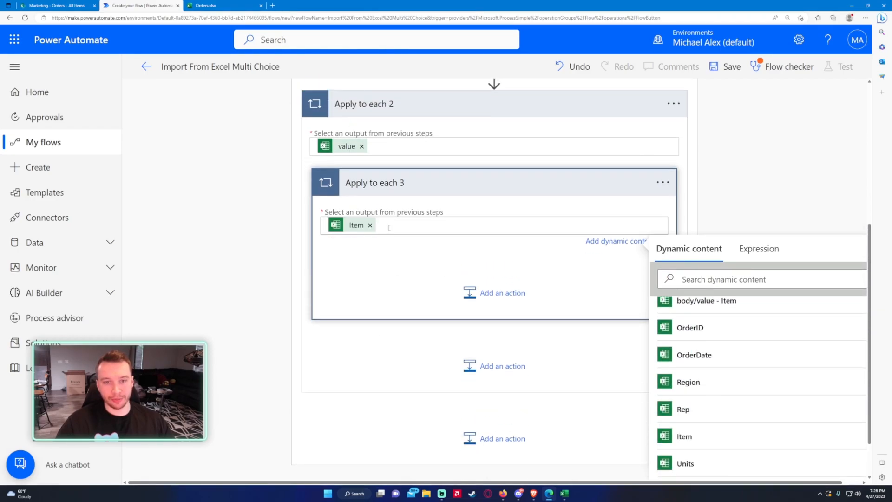
key(ctrl+a)
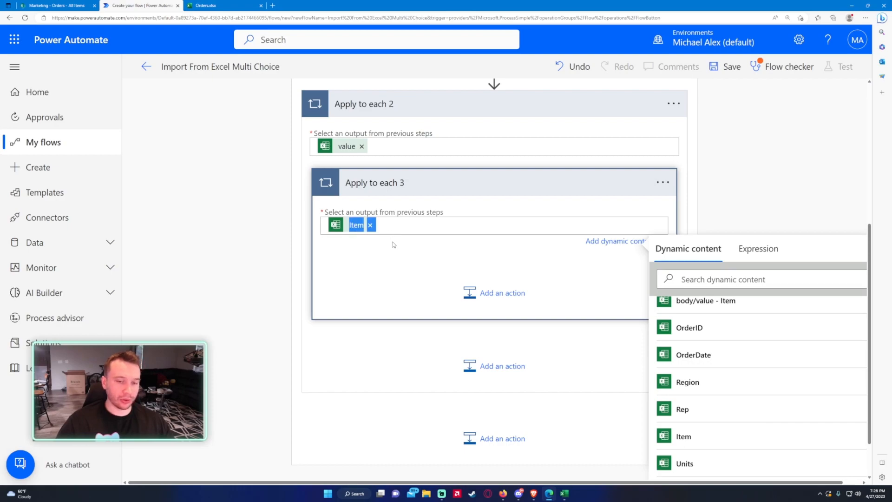
click(370, 225)
Set the Apply to each 3 input to the expression split(items('Apply_to_each_2')?['Item'],', ')
click(759, 255)
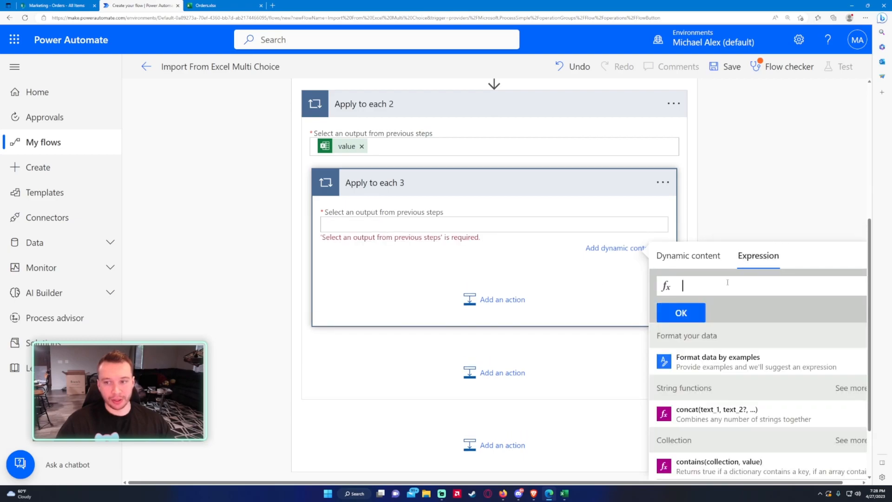
text(spl)
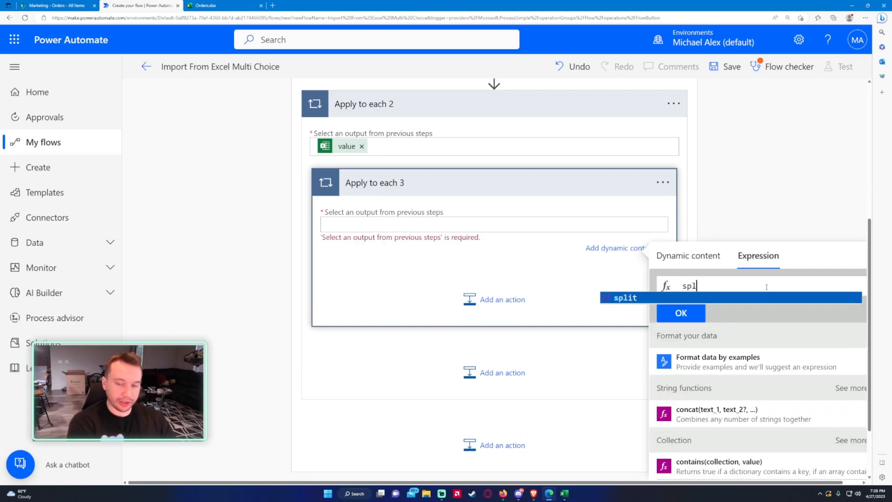
text(it()
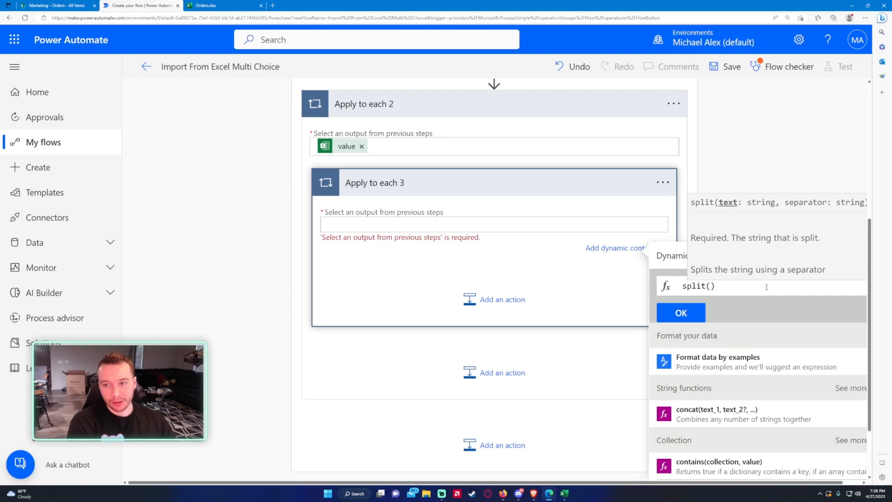
text(@{items('Apply_to_each_2')?['Item']})
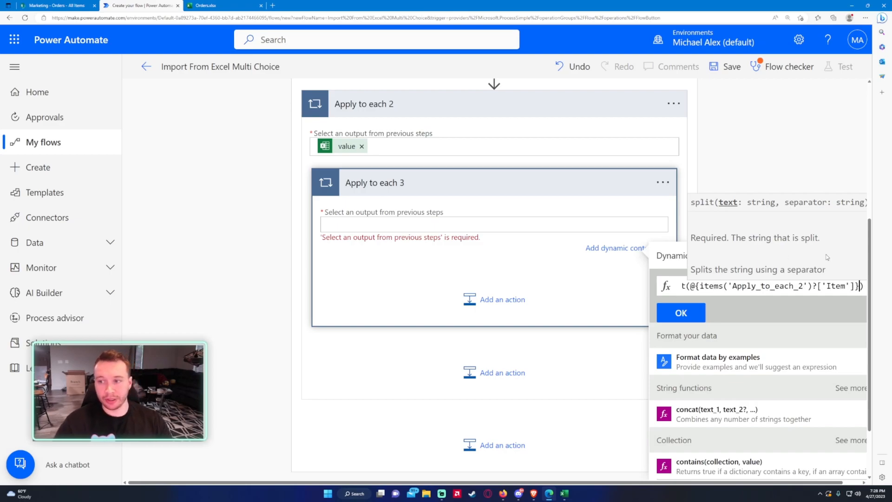
double_click(703, 286)
click(702, 286)
key(BackSpace)
key(BackSpace)
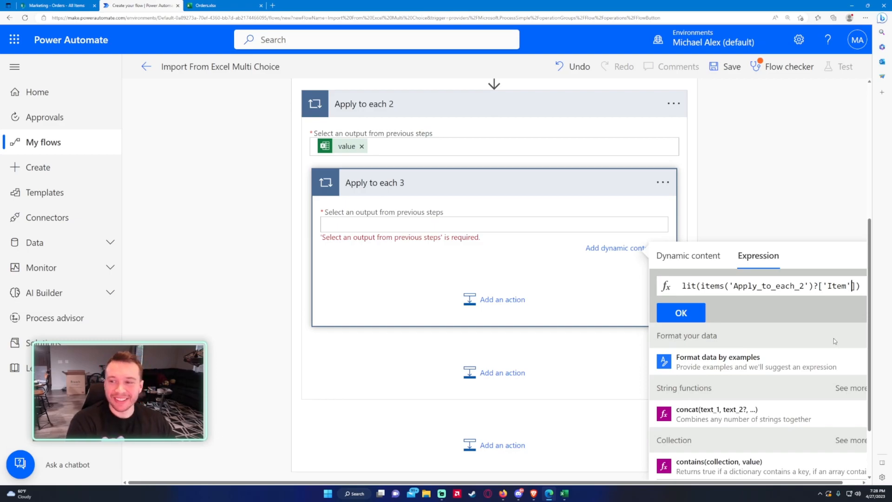
text(,)
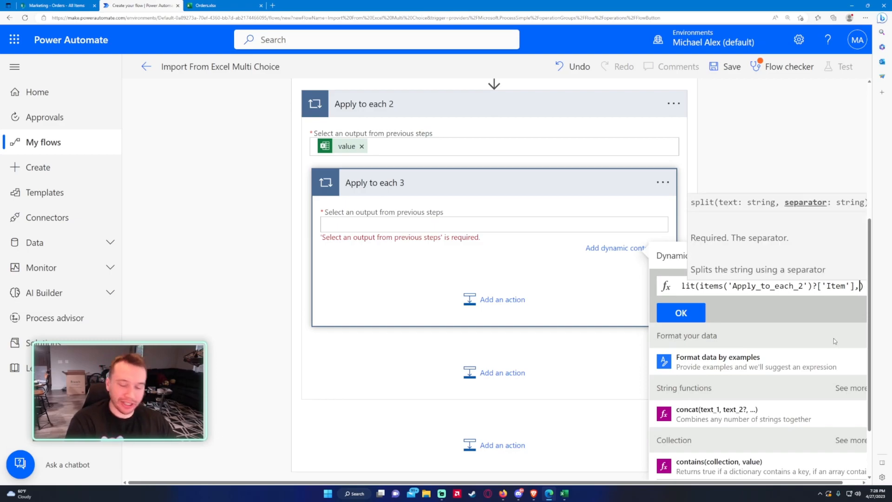
text(',')
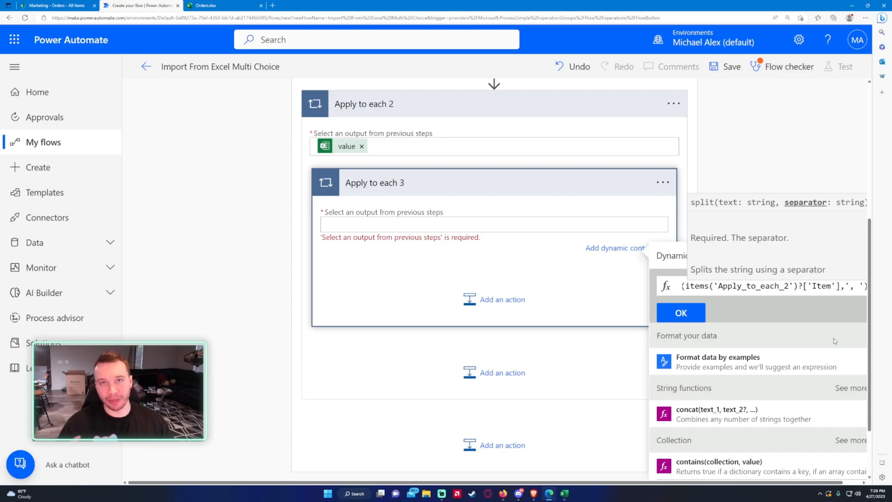
click(687, 311)
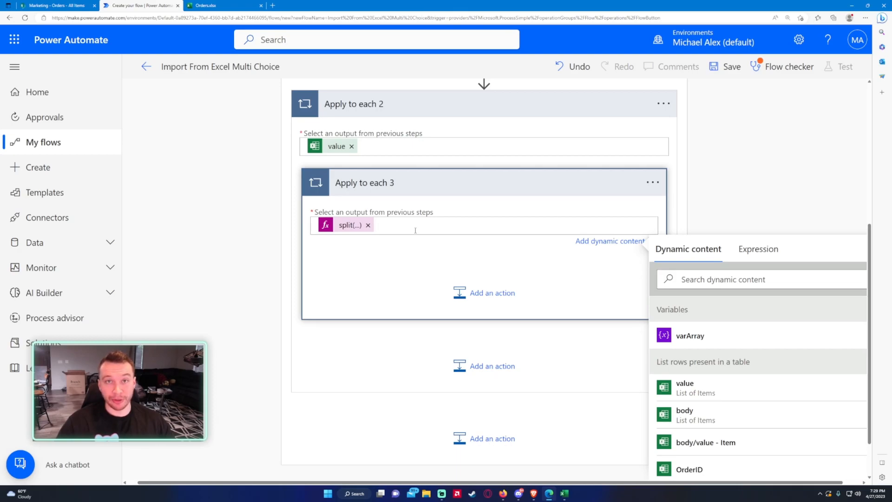
Add an Append to array variable action inside Apply to each 3 and choose varArray as its name
click(480, 285)
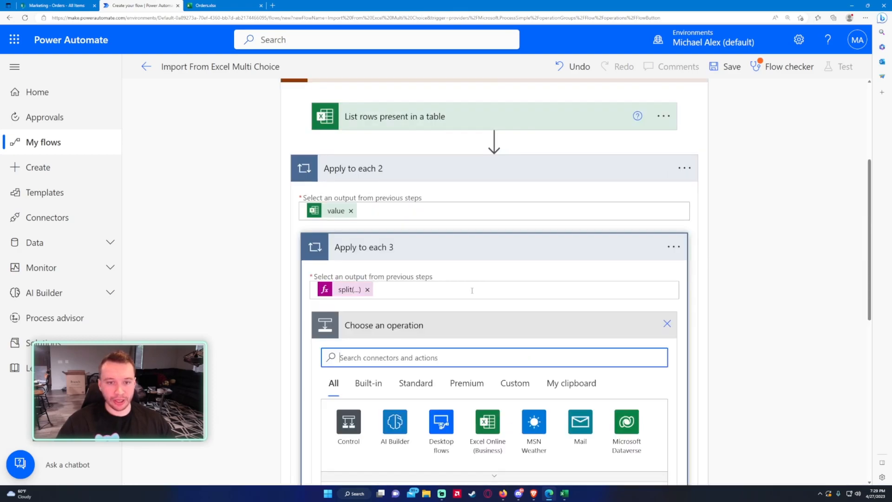
scroll(471, 289, down, 1)
text(append)
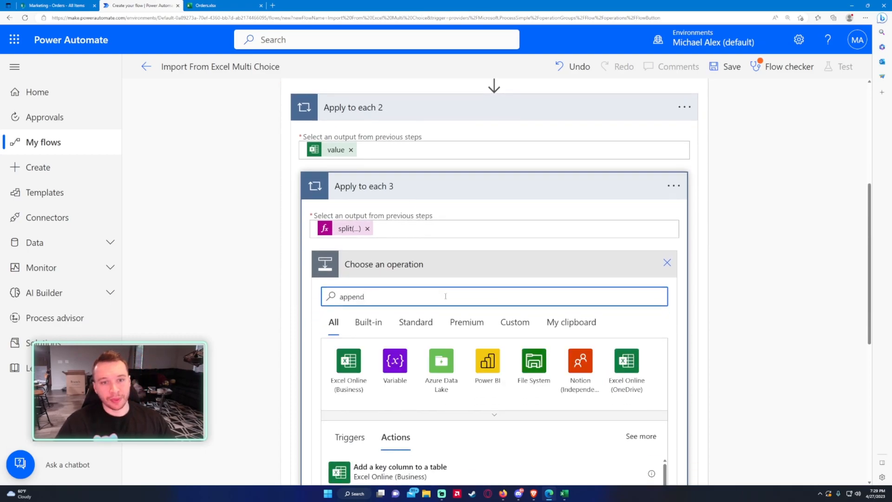
scroll(462, 288, down, 3)
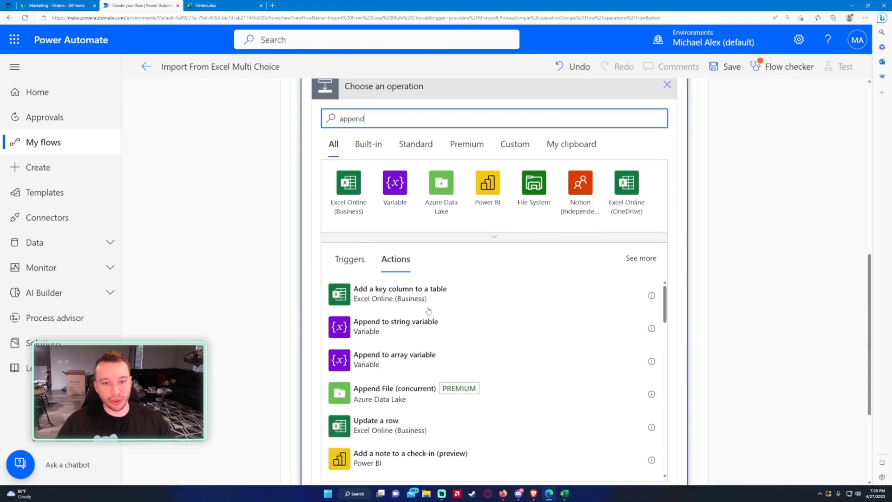
click(421, 362)
scroll(471, 325, up, 3)
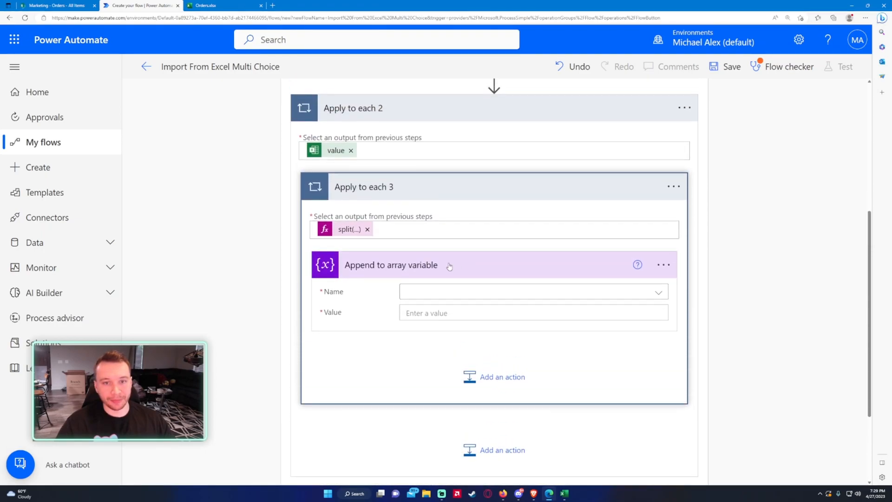
click(437, 292)
click(420, 333)
Begin the appended array value with an opening brace and the key "Value": on a new line
click(409, 313)
scroll(388, 313, down, 2)
scroll(389, 313, up, 1)
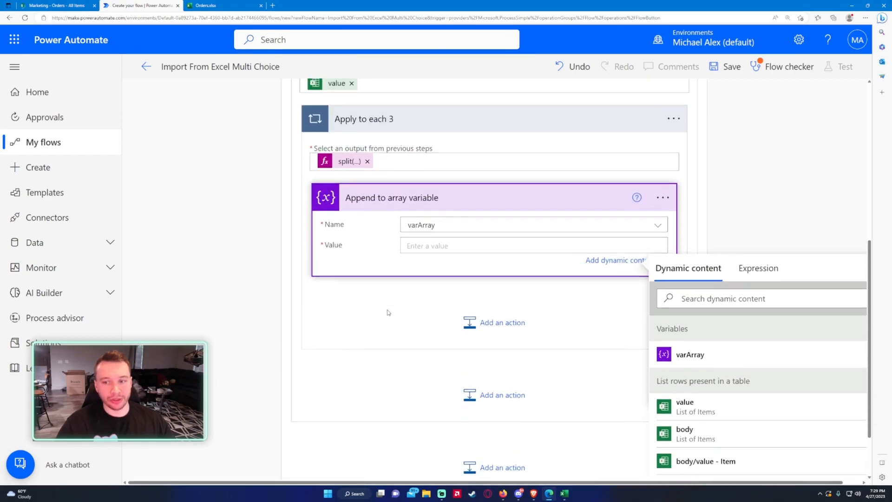
click(457, 258)
text({)
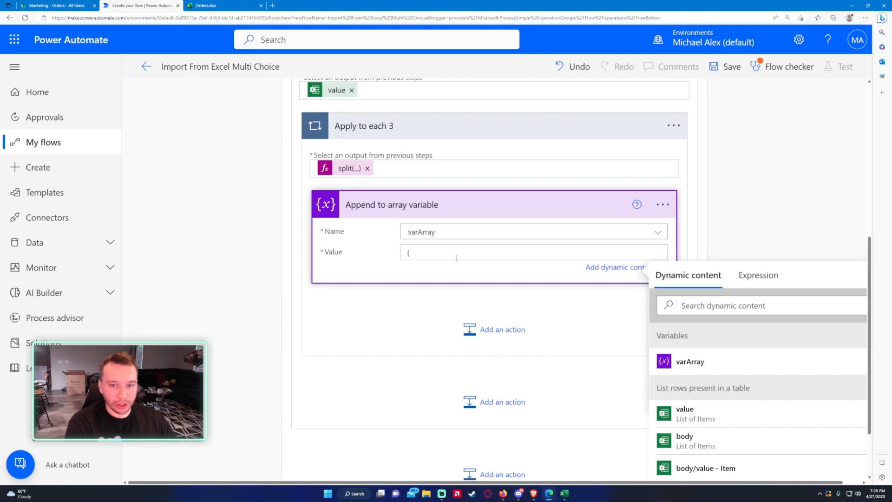
key(Return)
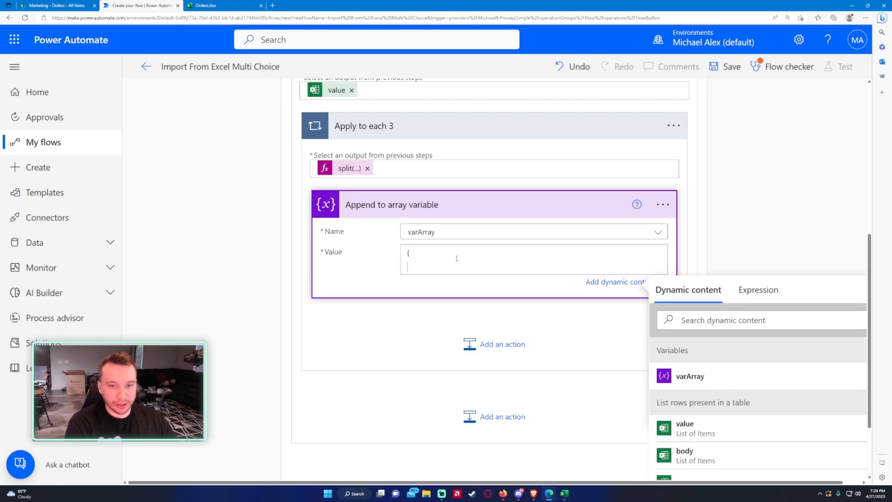
text(l)
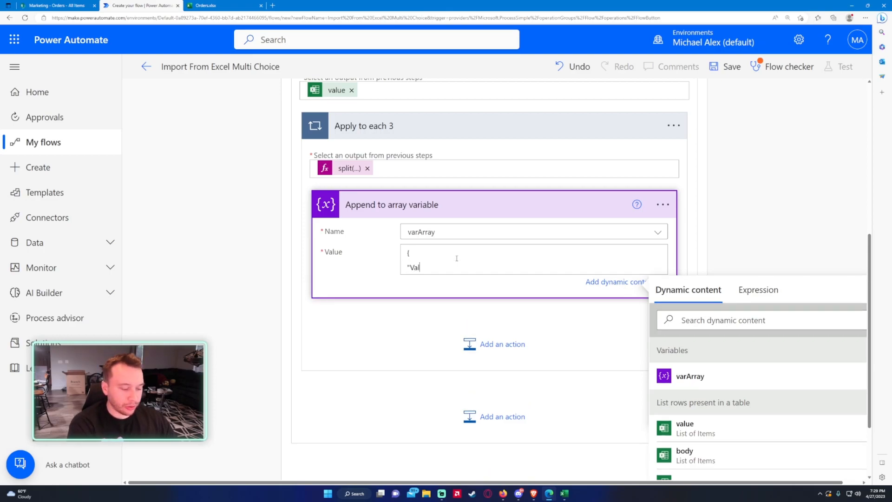
text(ue":)
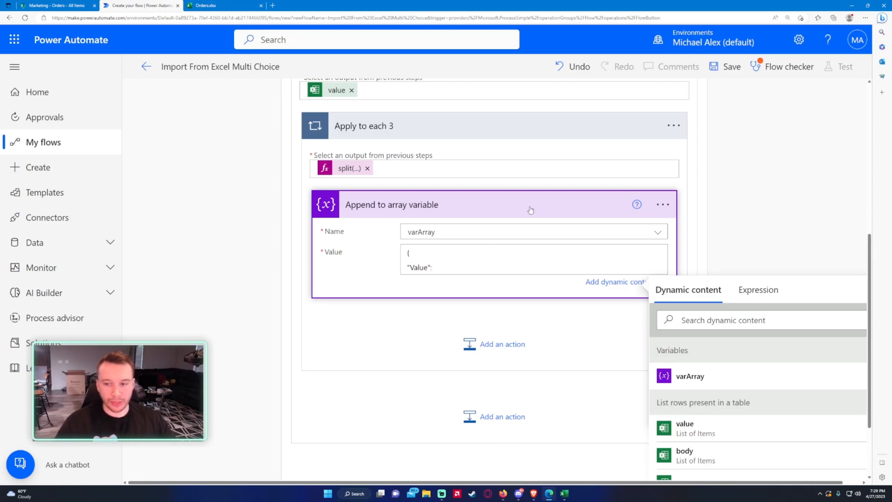
Insert the Current item dynamic content from Apply to each 3 after the "Value": key
scroll(717, 341, down, 10)
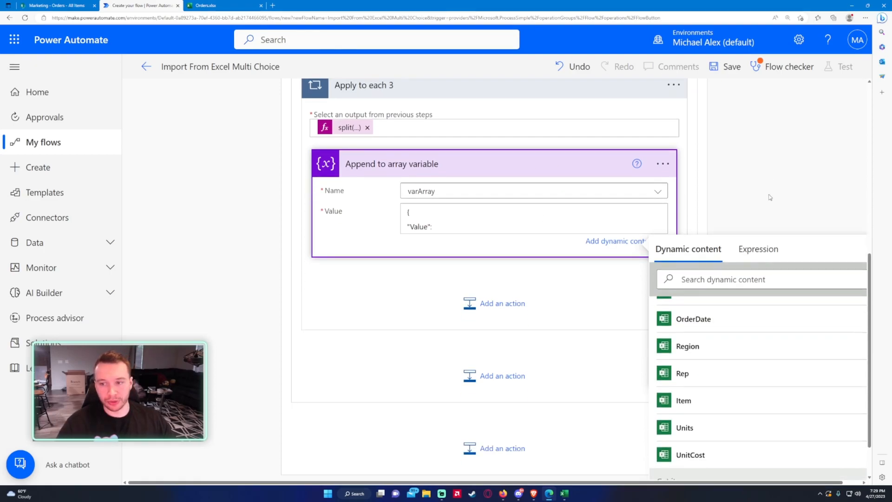
scroll(742, 308, down, 20)
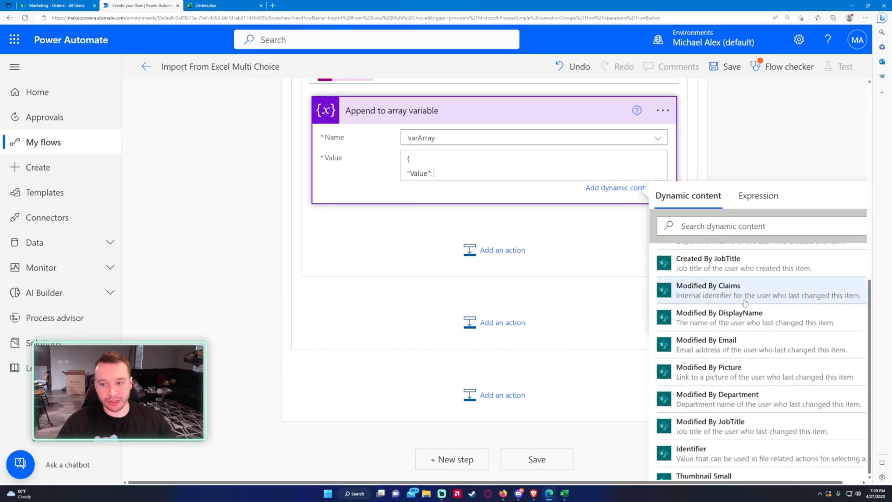
scroll(747, 301, down, 5)
scroll(697, 302, up, 5)
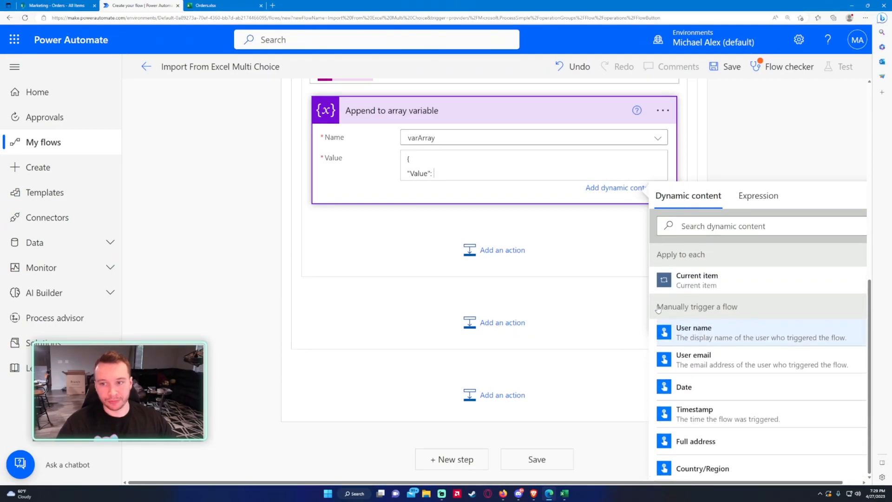
scroll(592, 301, up, 3)
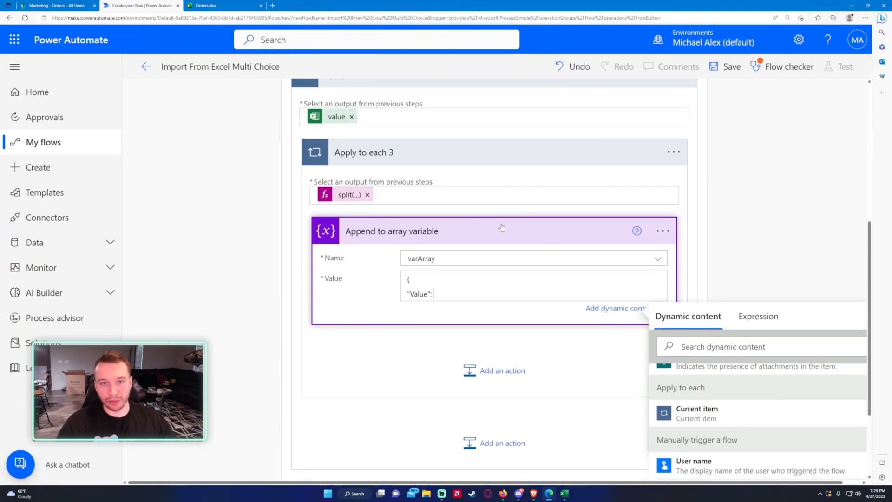
scroll(592, 301, down, 3)
scroll(747, 338, down, 4)
scroll(747, 337, down, 2)
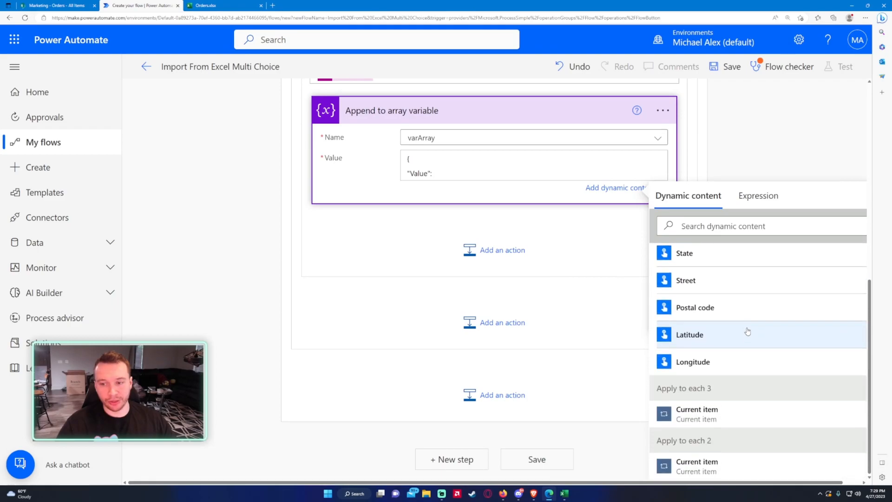
click(732, 413)
scroll(372, 278, up, 5)
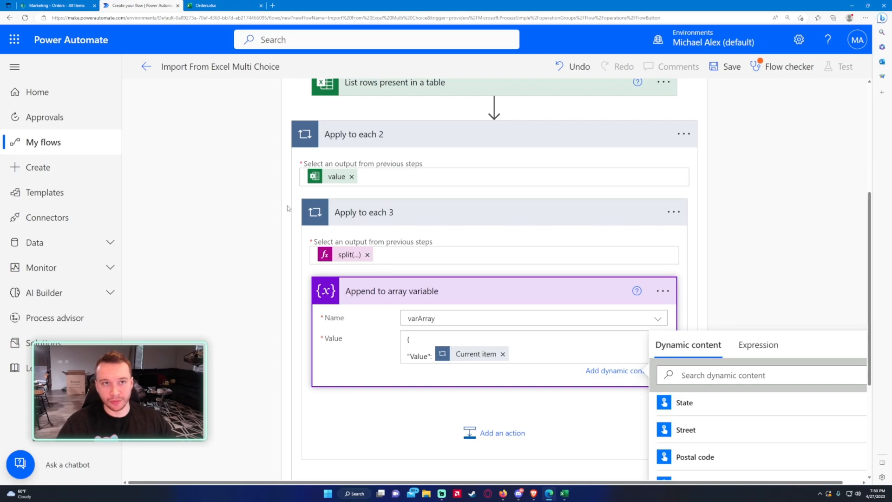
Check the first Item entry in Orders.xlsx, and end the appended value in the flow with a closing brace on a new line
click(205, 5)
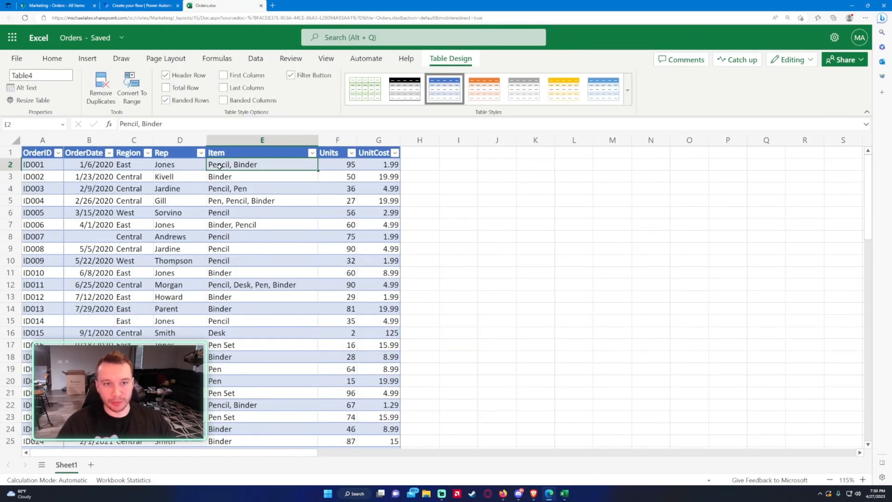
click(162, 6)
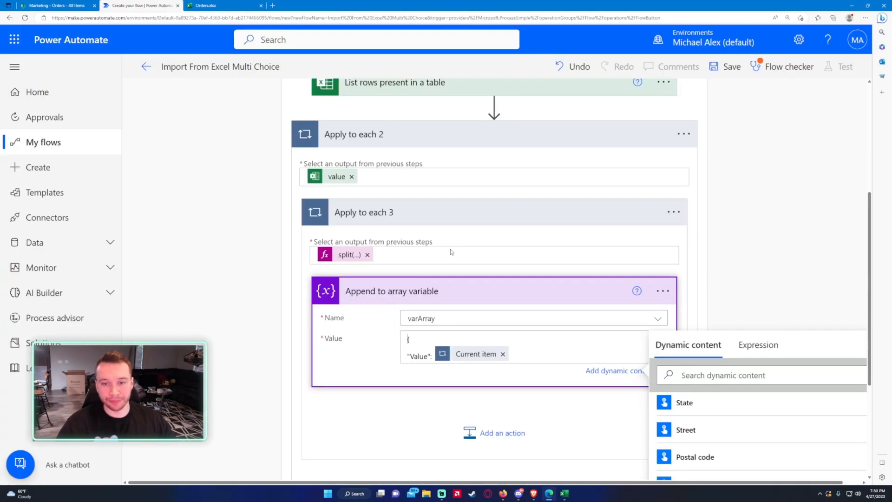
key(Return)
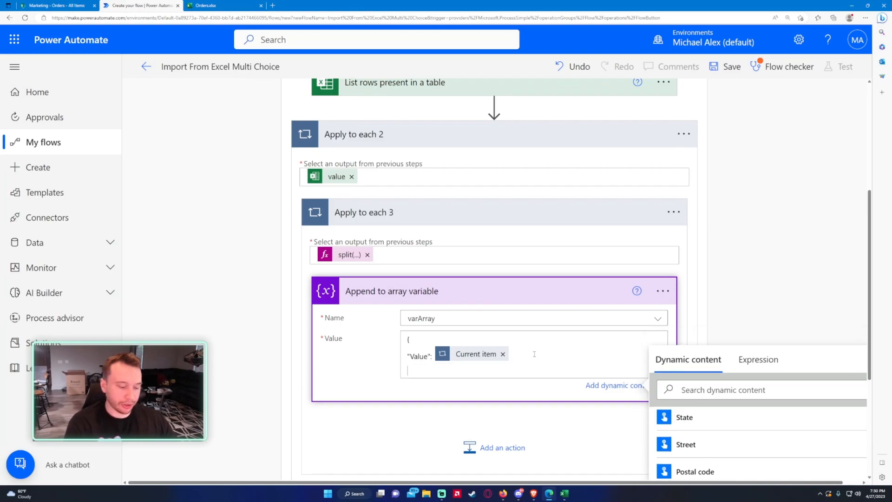
click(441, 298)
click(442, 300)
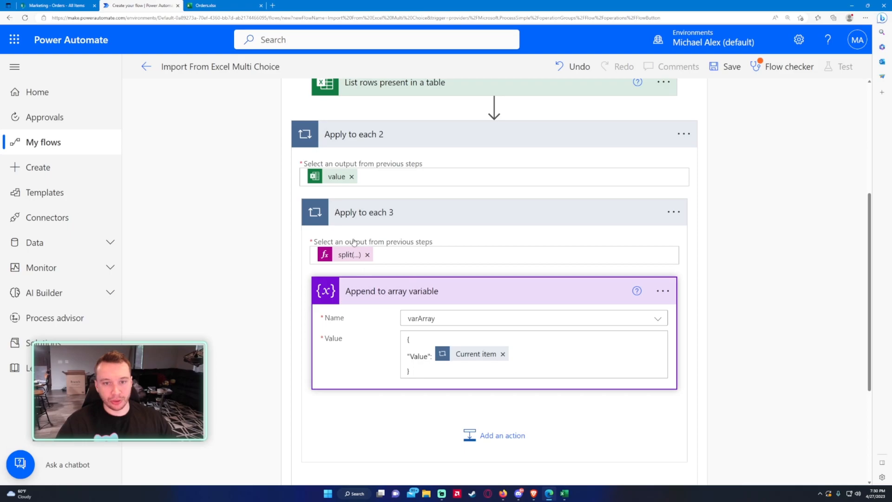
Compare the comma-separated Item entries in Orders.xlsx with the nested loops in the Power Automate flow
click(210, 5)
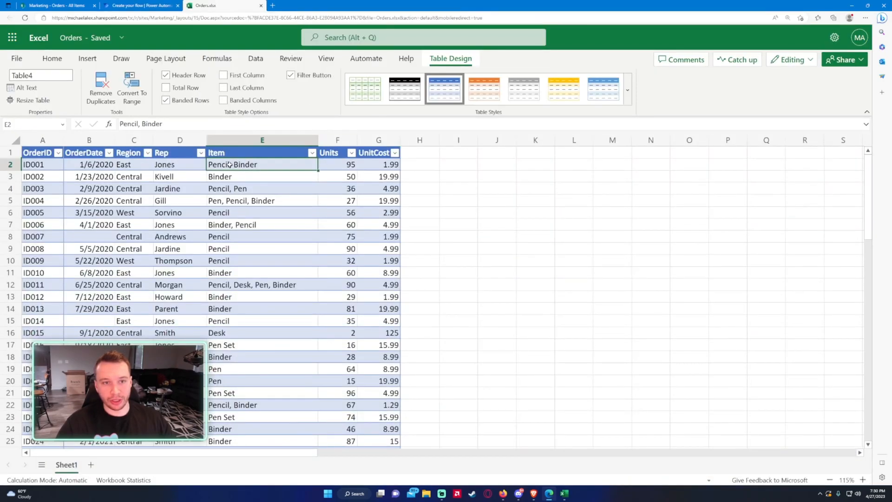
click(163, 4)
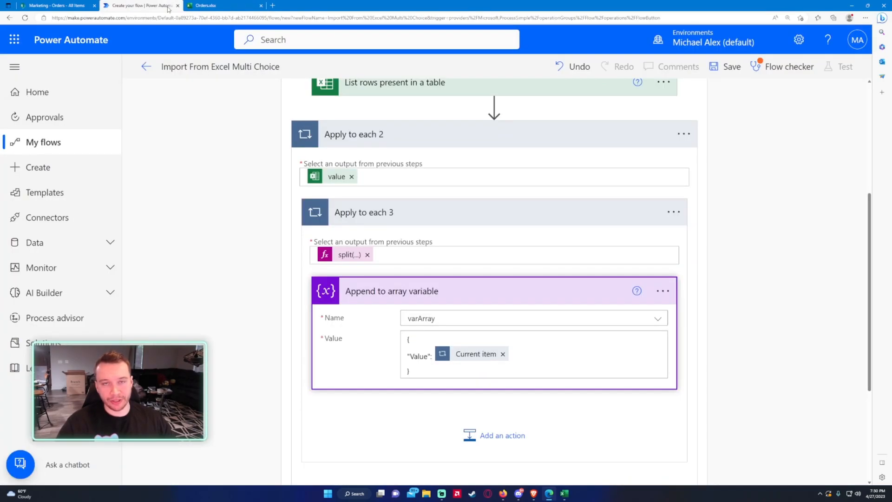
scroll(542, 234, up, 5)
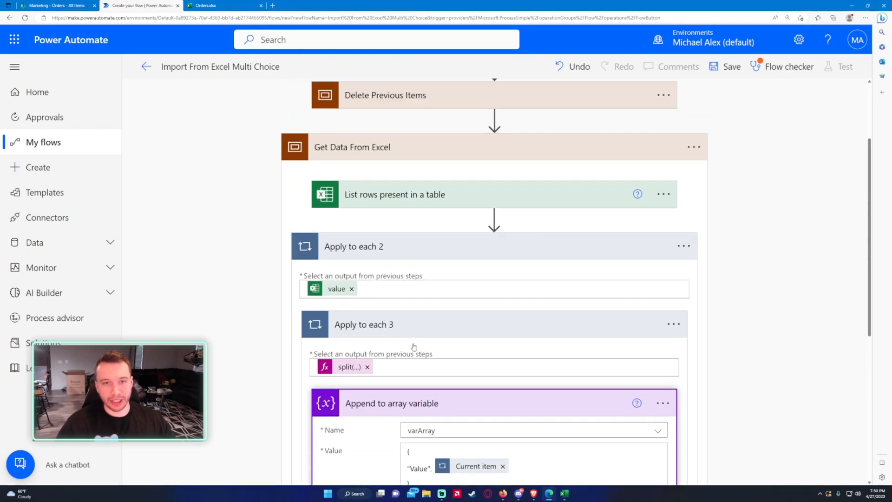
Add a SharePoint Create item action below Append to array variable in Apply to each 3, targeting the Marketing site's Orders list
scroll(437, 299, down, 6)
click(490, 356)
text(create item)
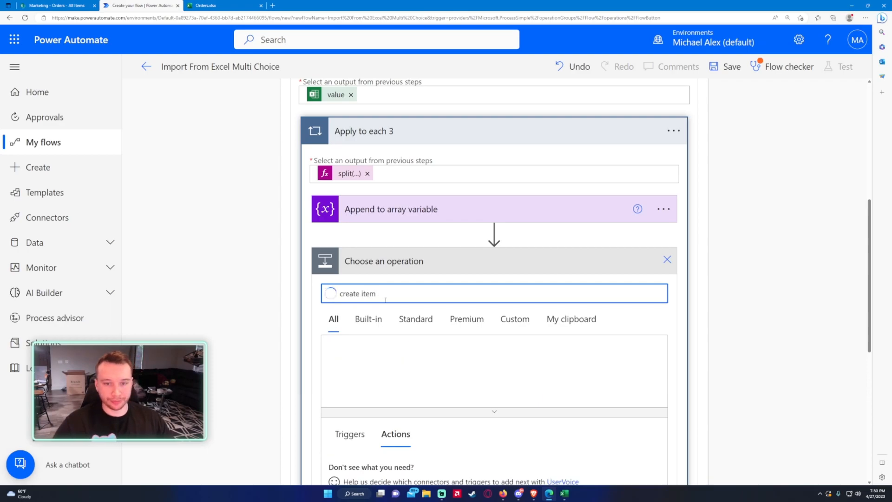
scroll(395, 357, down, 3)
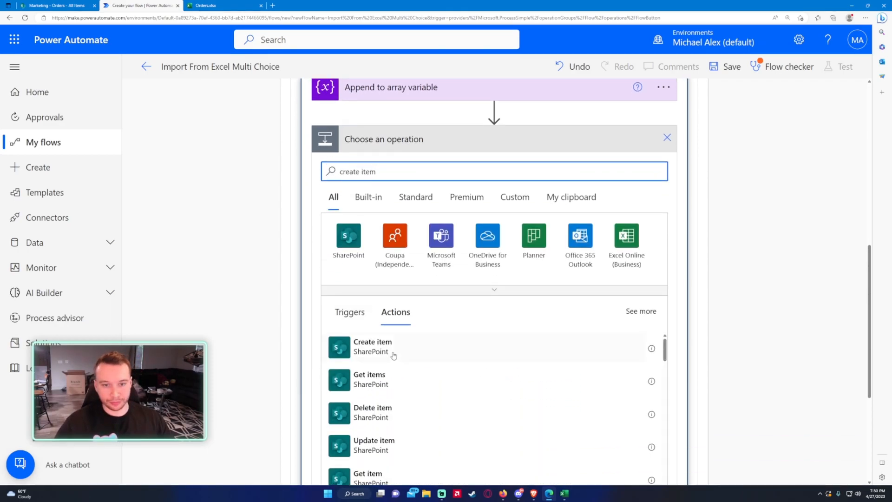
click(409, 347)
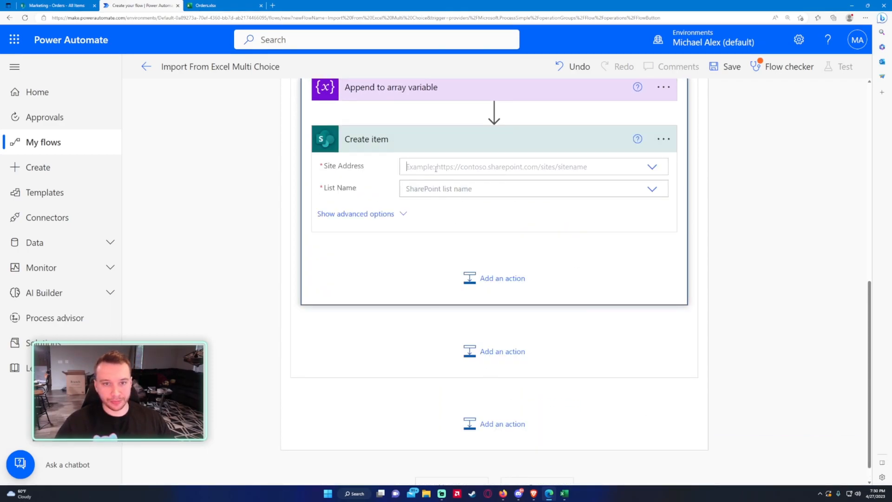
click(444, 249)
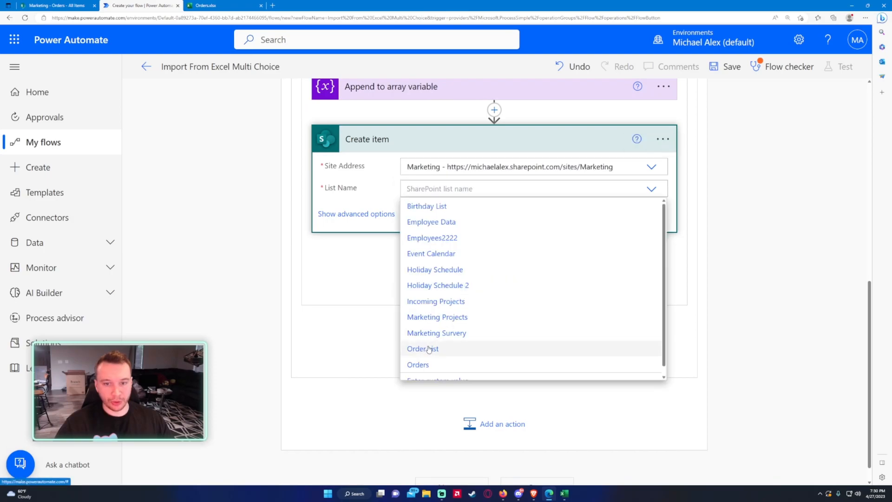
click(422, 365)
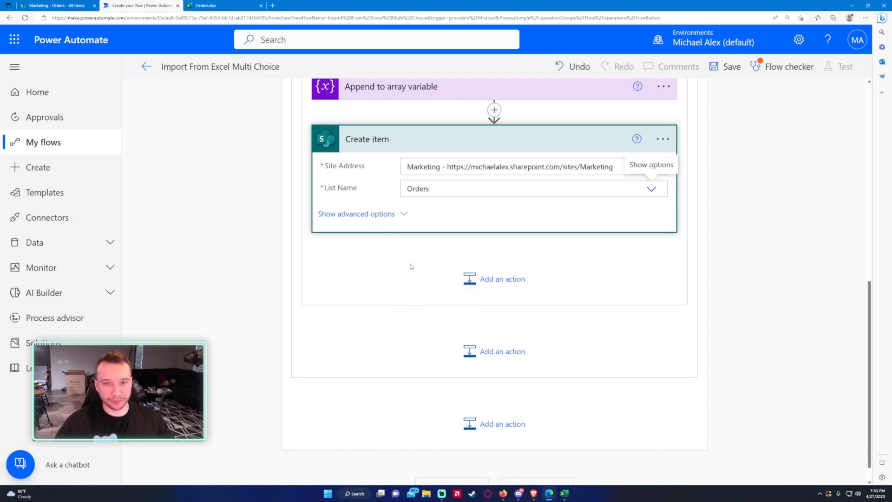
Bring up the Orders list's column fields in the Create item action and save the flow
click(416, 211)
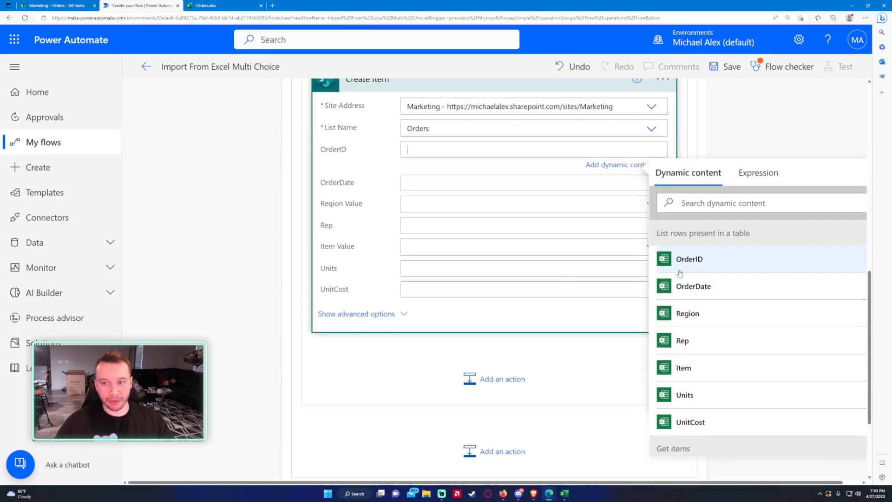
scroll(519, 218, up, 1)
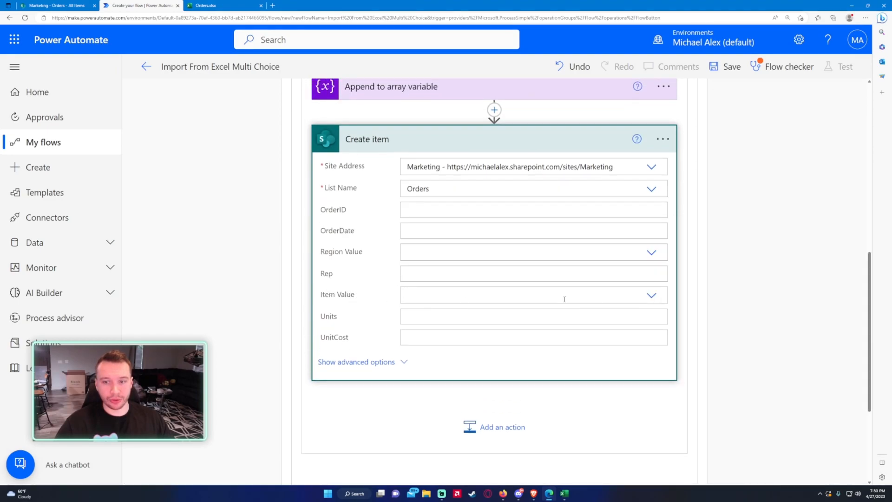
click(728, 68)
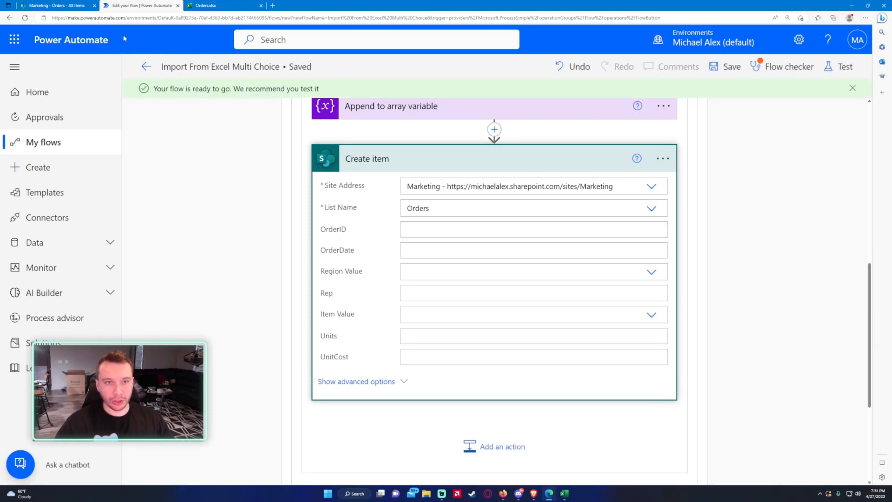
In the SharePoint Orders list, edit the Item column to allow multiple selections and save the column
click(28, 5)
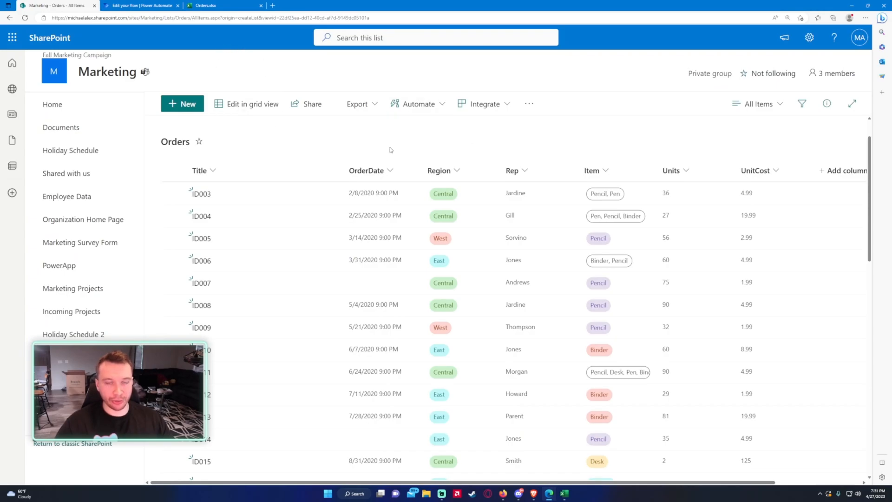
click(598, 171)
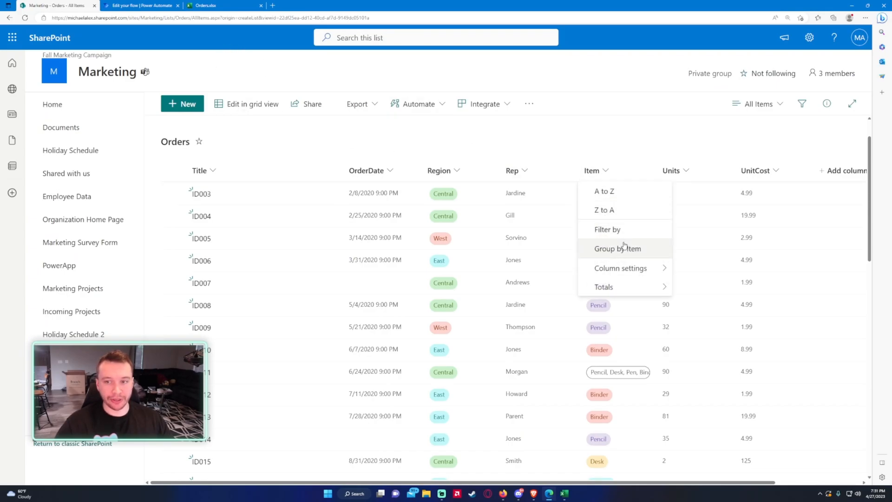
mouse_move(641, 268)
click(687, 267)
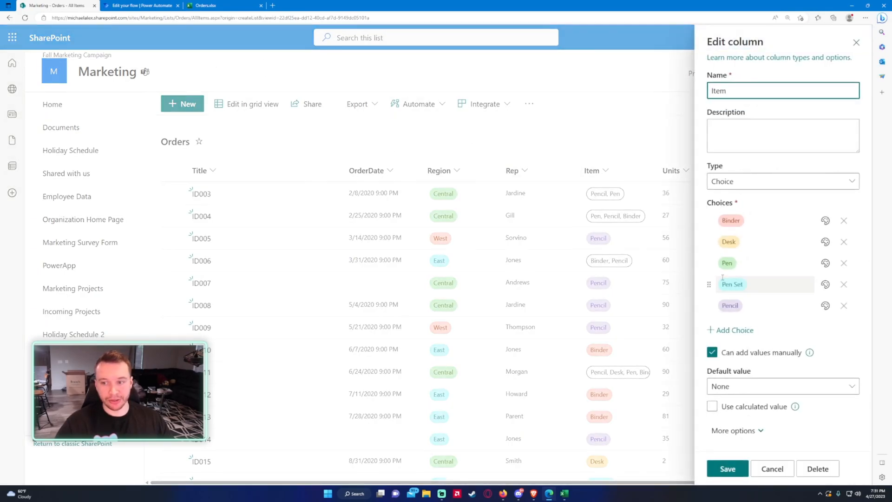
click(759, 432)
scroll(767, 367, down, 4)
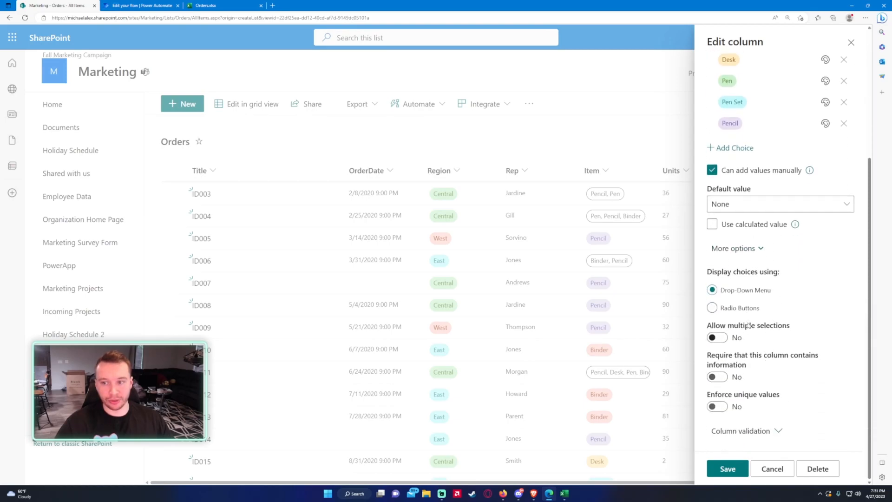
click(719, 338)
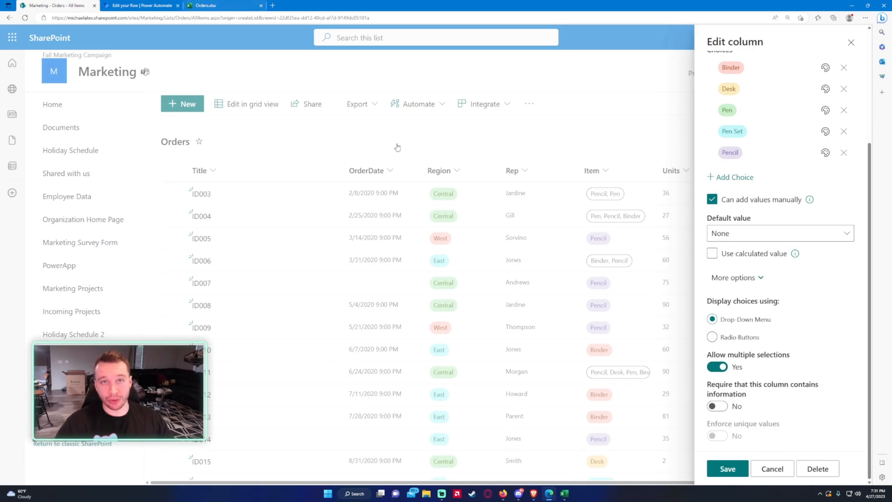
click(718, 471)
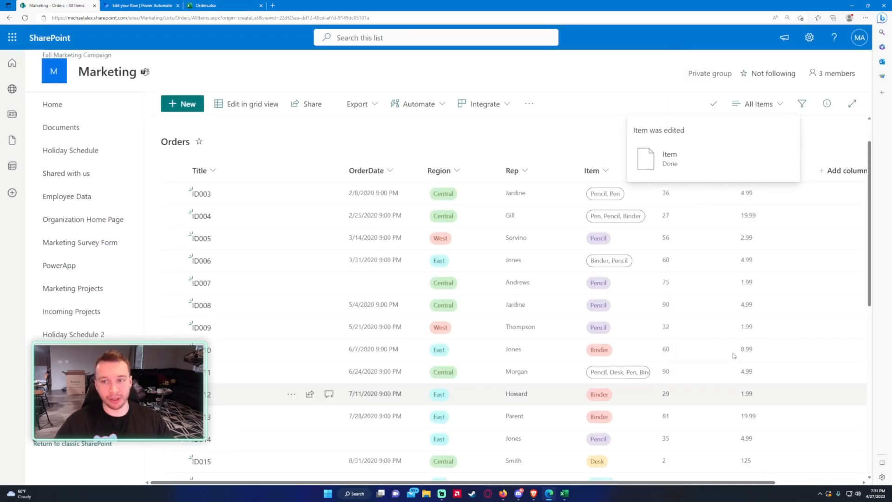
Leave the Power Automate flow editor and reopen Import From Excel Multi Choice for editing to refresh its list fields
click(142, 5)
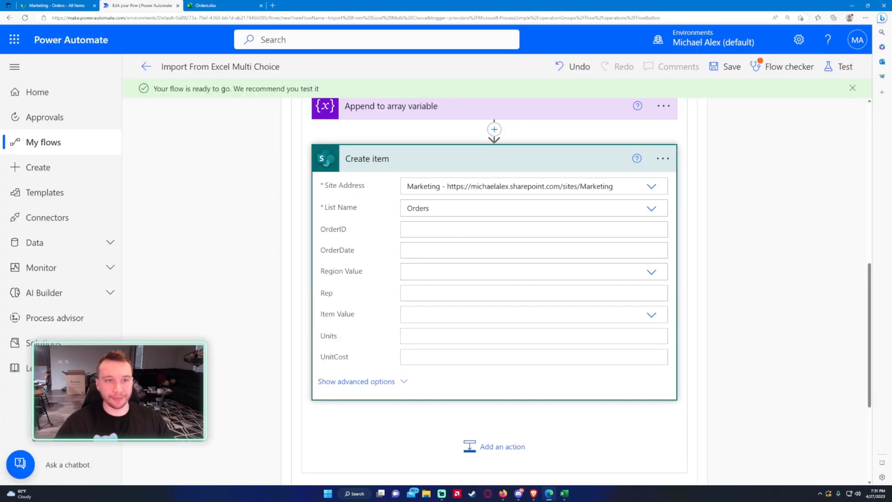
click(149, 69)
click(521, 138)
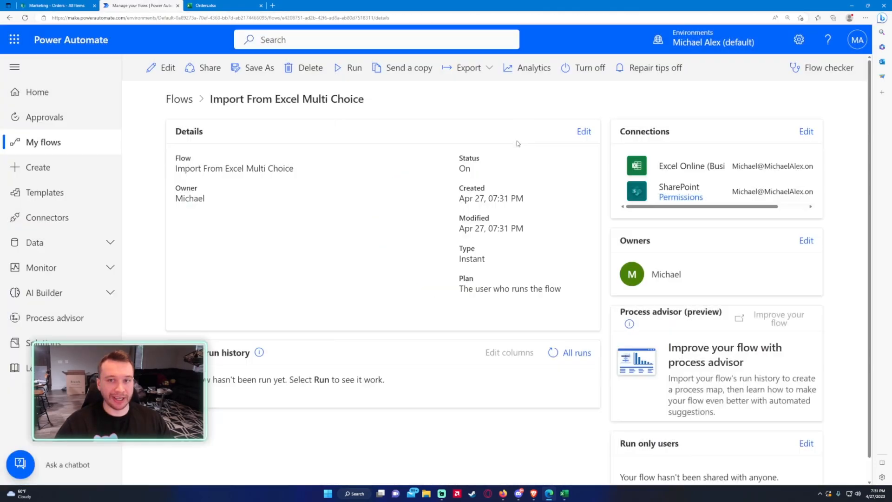
click(150, 69)
click(65, 4)
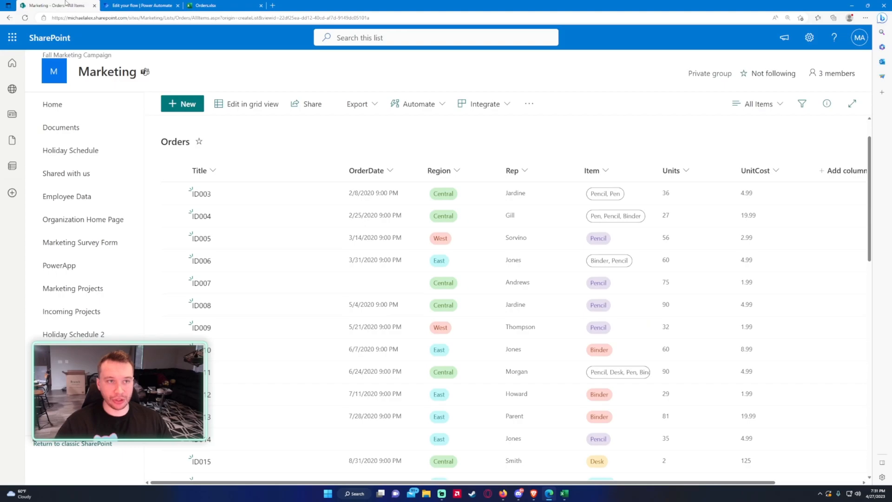
click(139, 5)
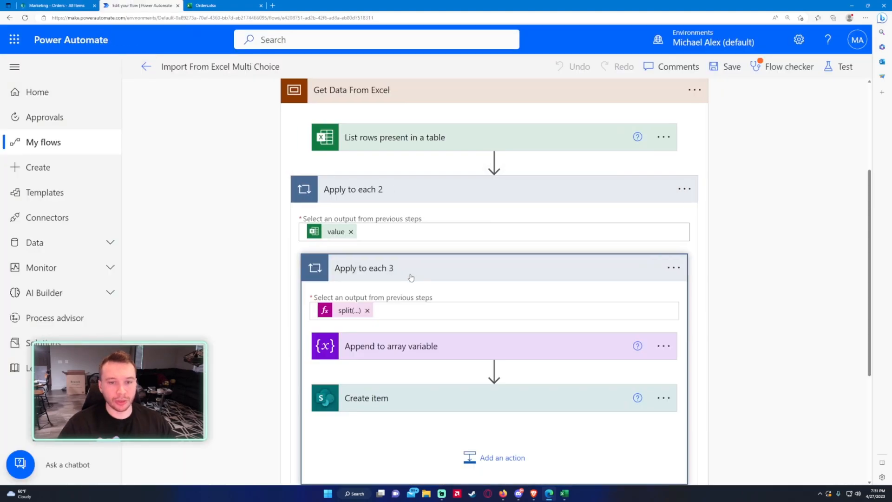
Switch the Item field in Create item to accept an entire array and insert the varArray variable
scroll(410, 277, down, 4)
click(398, 225)
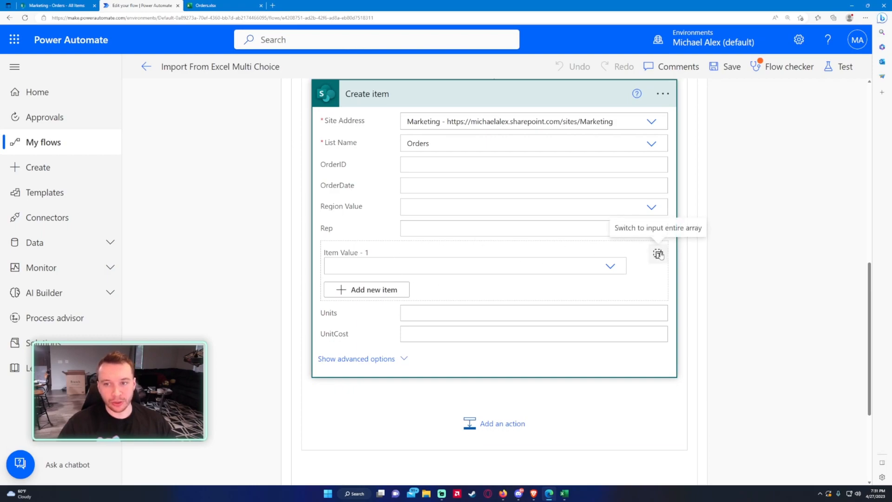
click(658, 254)
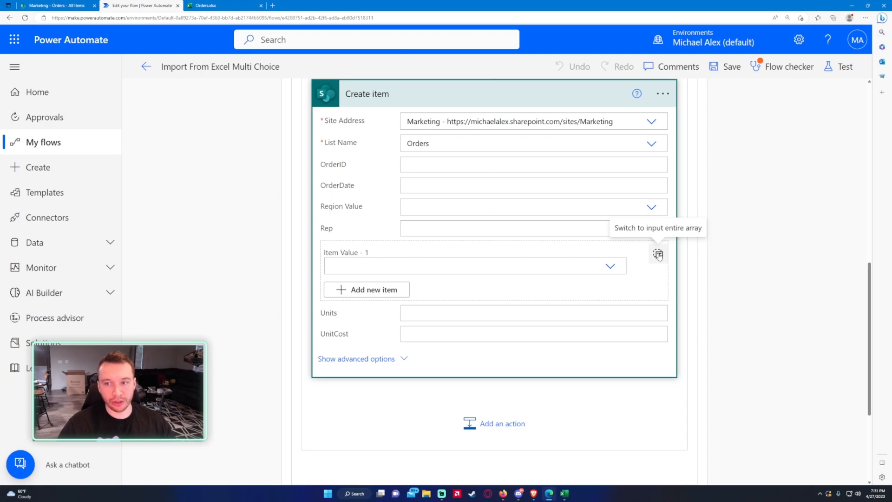
click(441, 256)
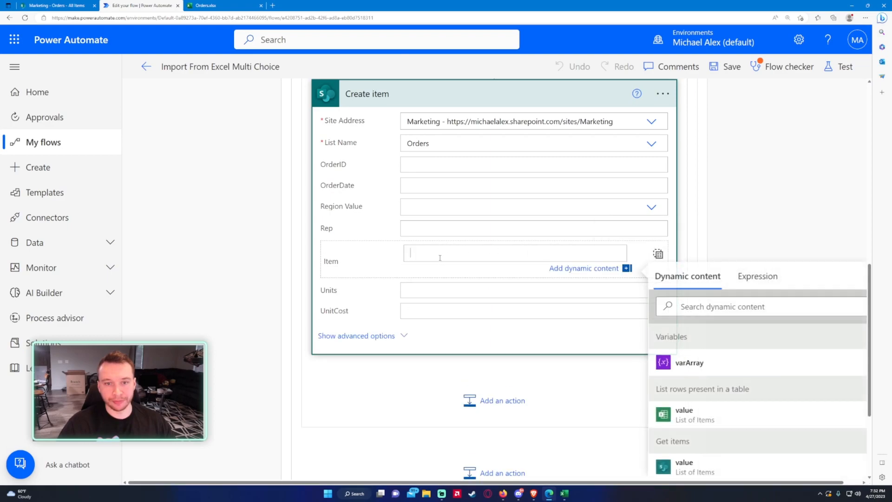
click(697, 368)
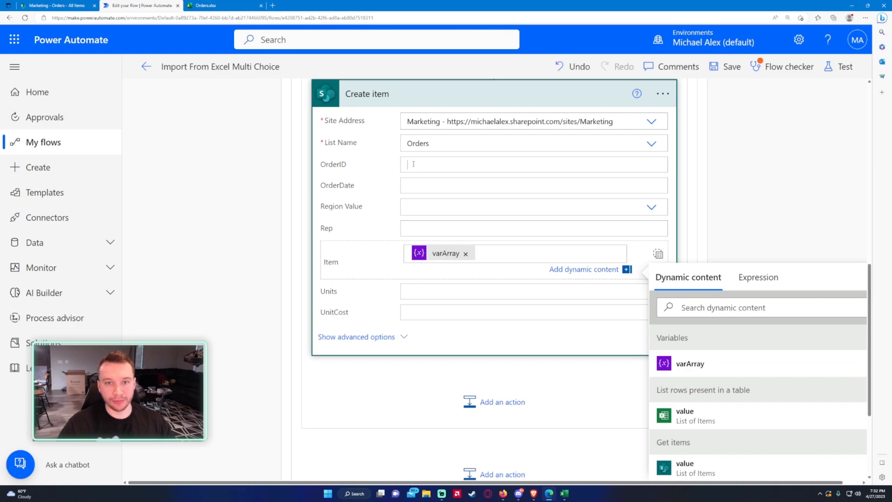
Fill OrderID, OrderDate, Region Value (as a custom value) and Rep in Create item with the matching Excel table columns
click(708, 275)
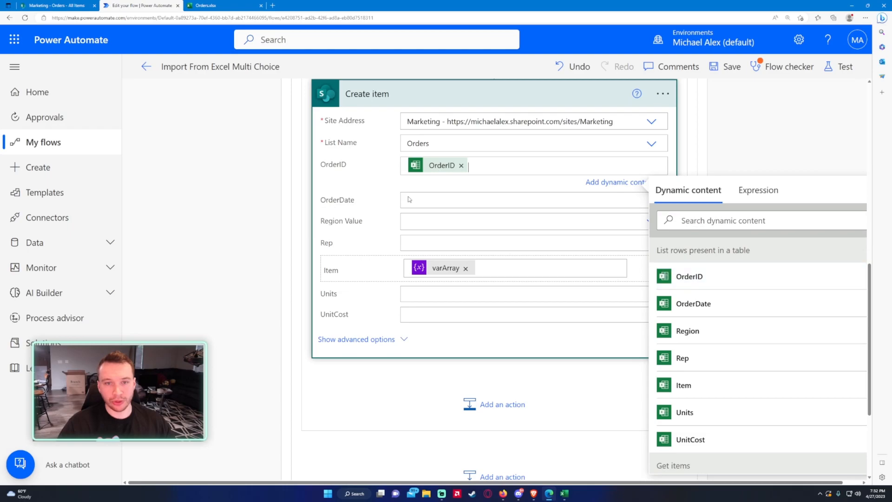
click(718, 337)
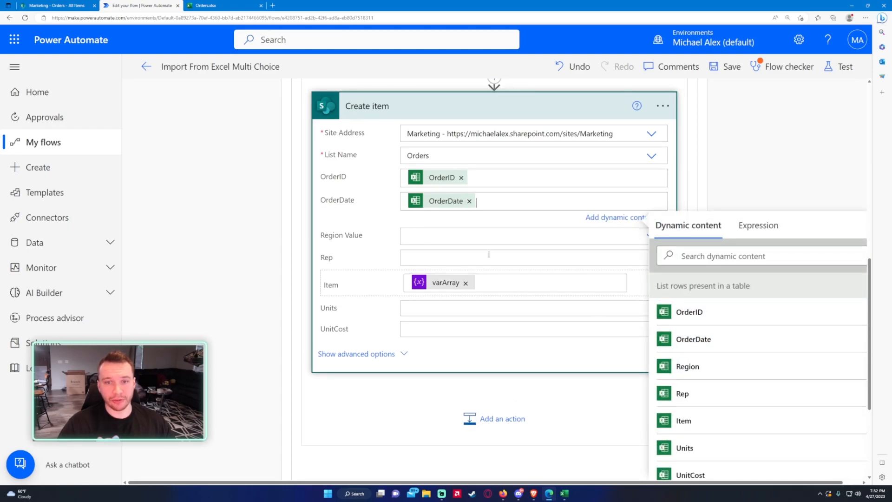
click(436, 233)
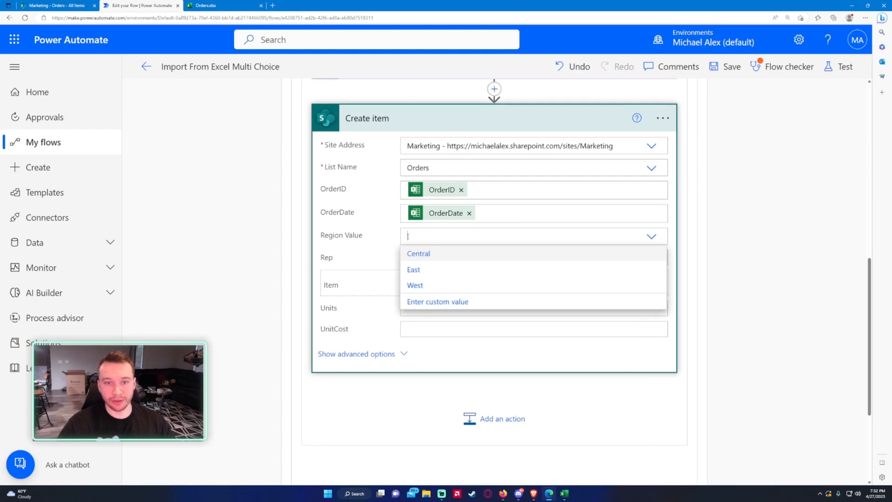
scroll(432, 240, down, 1)
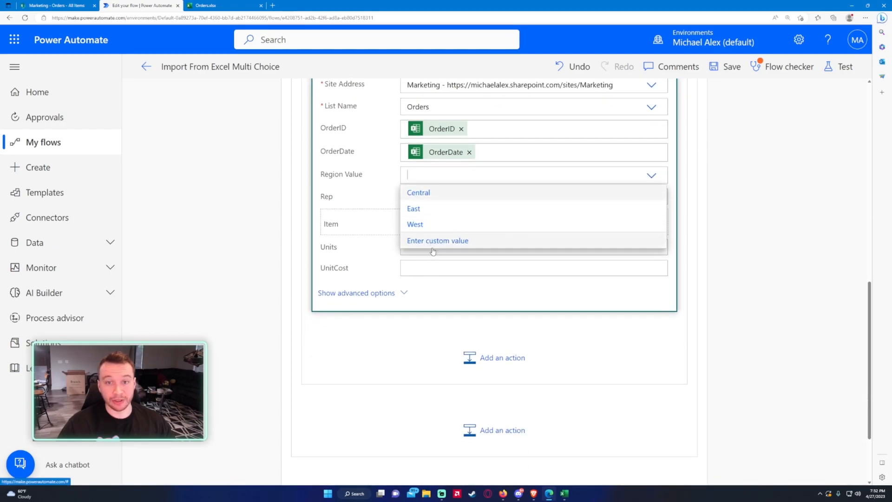
click(431, 244)
click(690, 339)
click(406, 209)
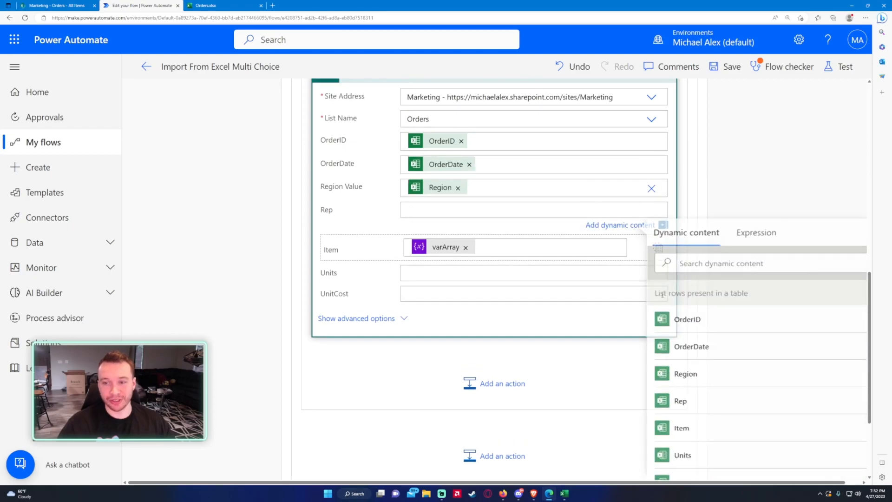
click(684, 401)
Fill Units with the Excel table's Units column and UnitCost with the UnitCost content from Get items
scroll(413, 244, down, 1)
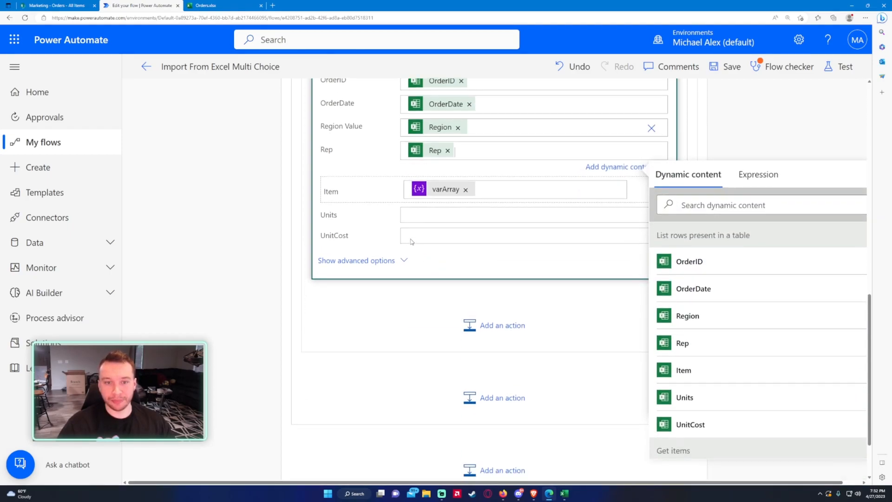
scroll(693, 418, down, 1)
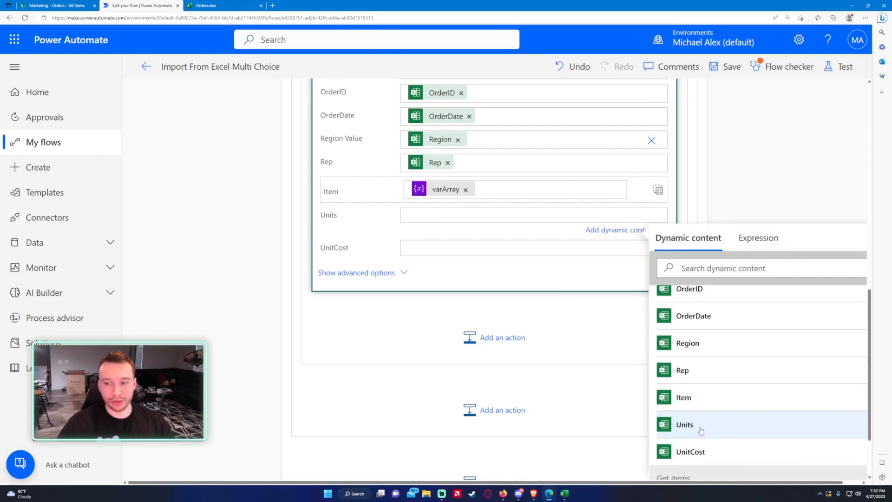
click(687, 426)
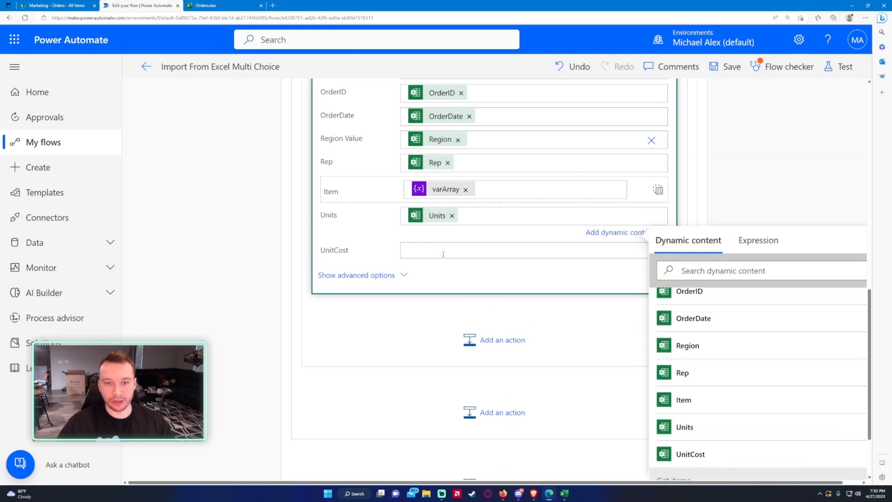
scroll(548, 288, down, 1)
click(656, 328)
Remove the OrderDate dynamic content from the OrderDate field of Create item and start an expression for that field
scroll(465, 251, up, 3)
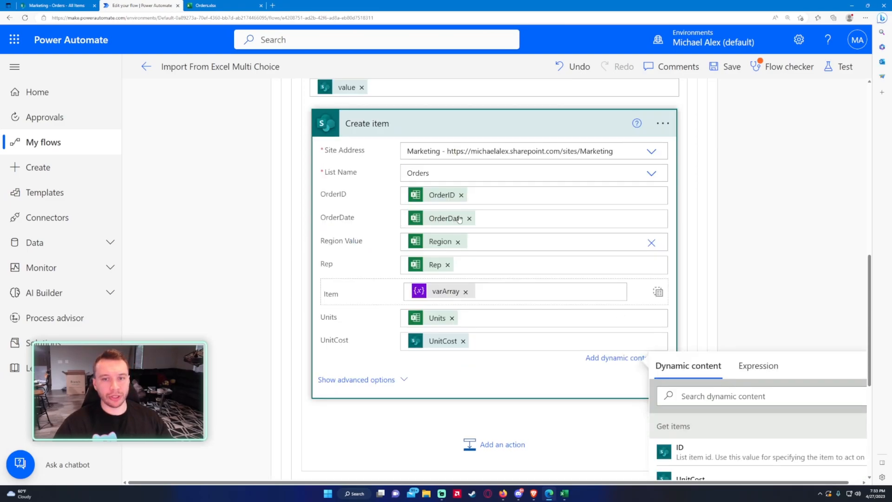
click(759, 243)
click(504, 219)
key(BackSpace)
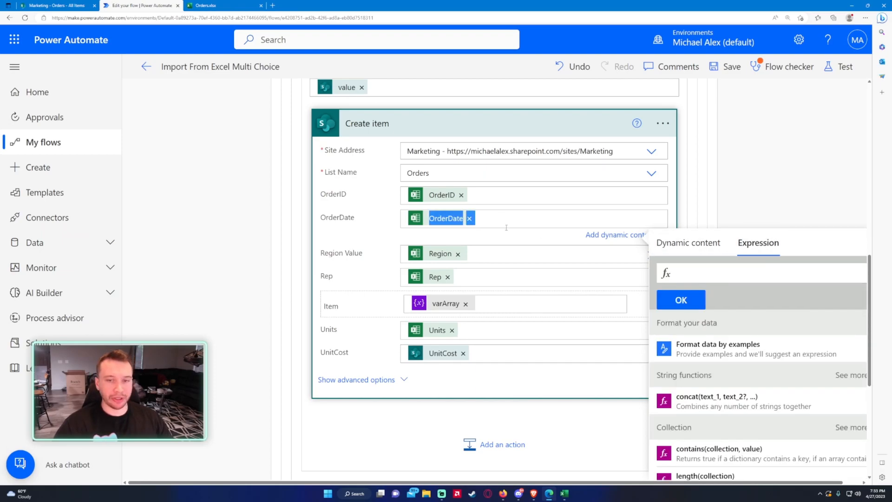
click(469, 219)
click(702, 275)
Enter if(equals(items('Apply_to_each_2')?['OrderDate'])) as the OrderDate expression, stripping the @{ } wrapper from the items reference
text(if)
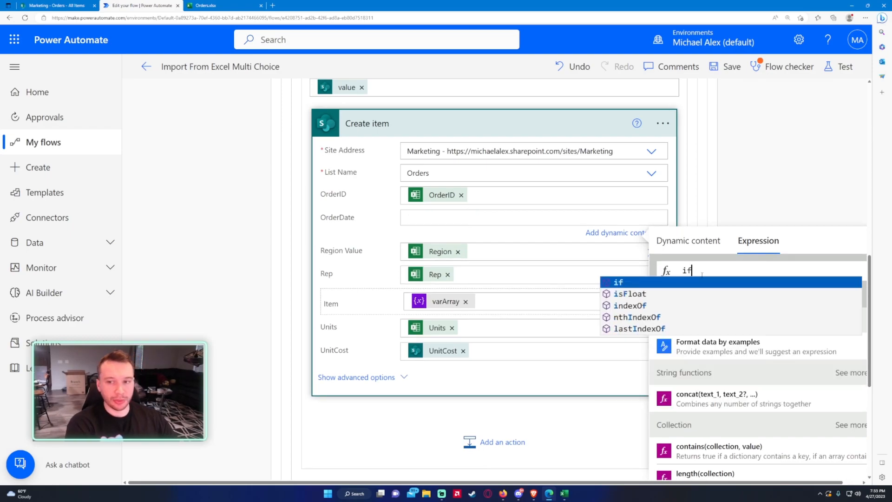
text((equals()
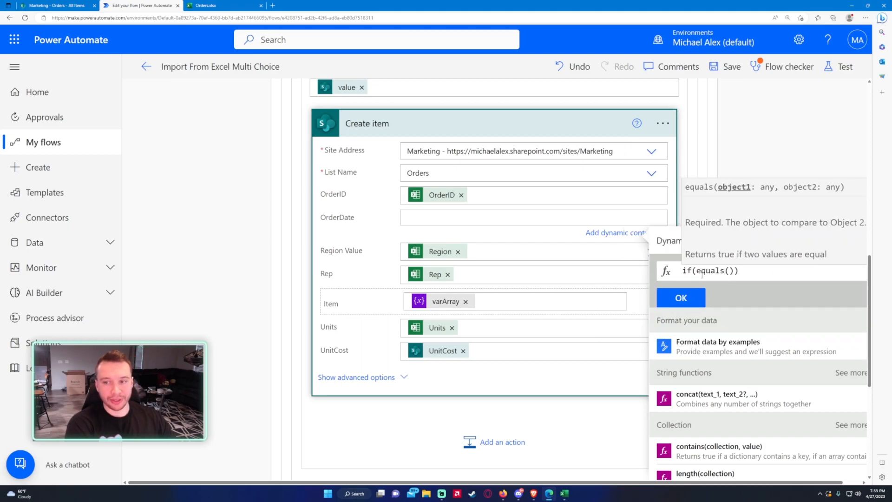
text(@{items('Apply_to_each_2')?['OrderDate']})
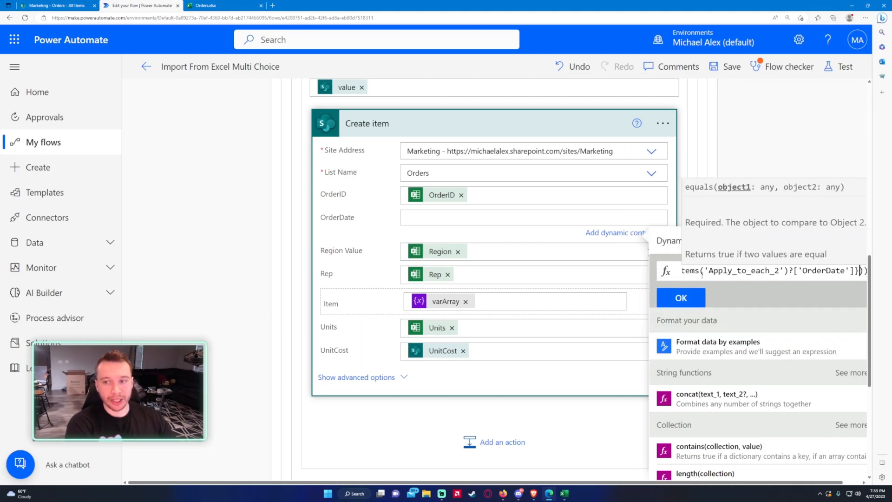
key(BackSpace)
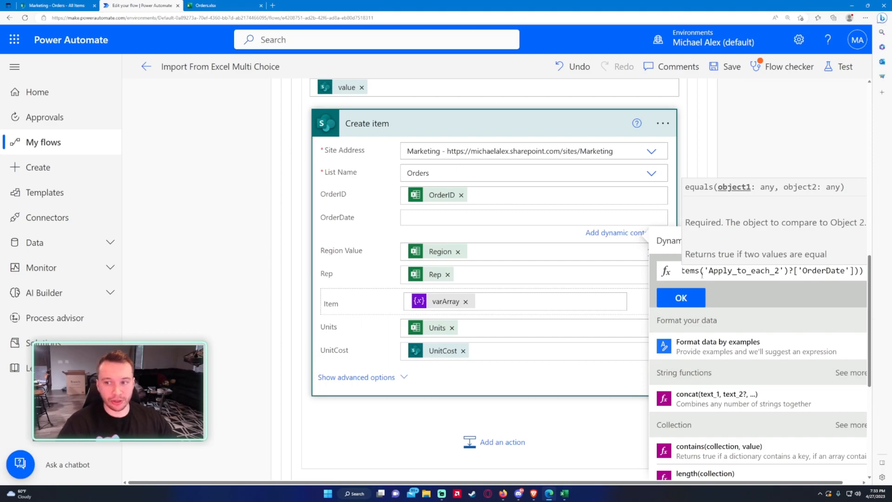
drag(710, 271, 676, 272)
click(730, 270)
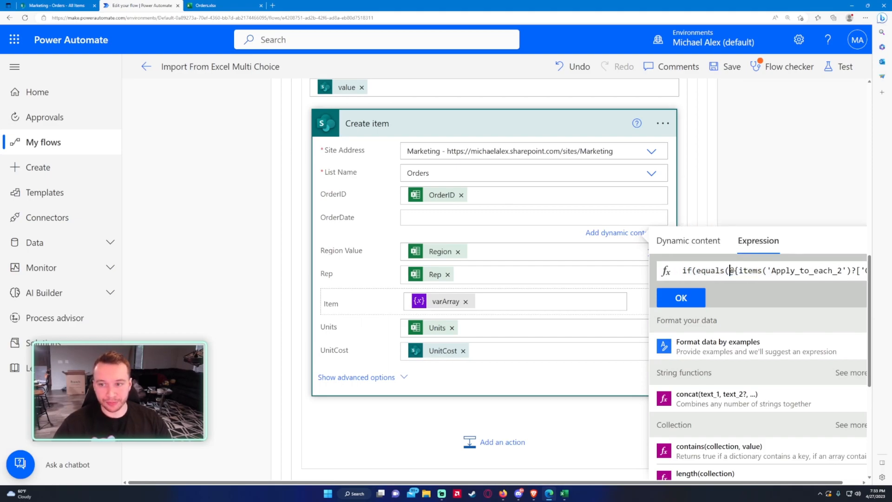
key(Delete)
key(BackSpace)
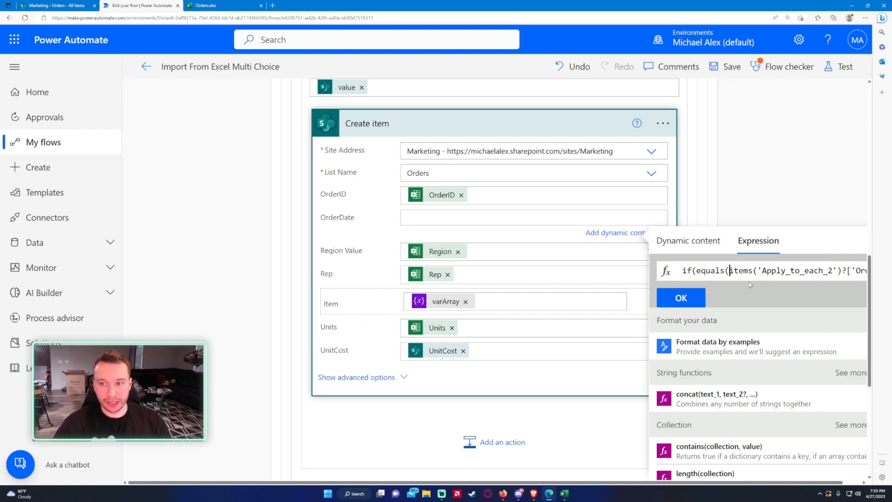
Copy the OrderDate items reference, compare it with an empty string '' in equals, and set the if expression's true value to null
drag(729, 271, 875, 270)
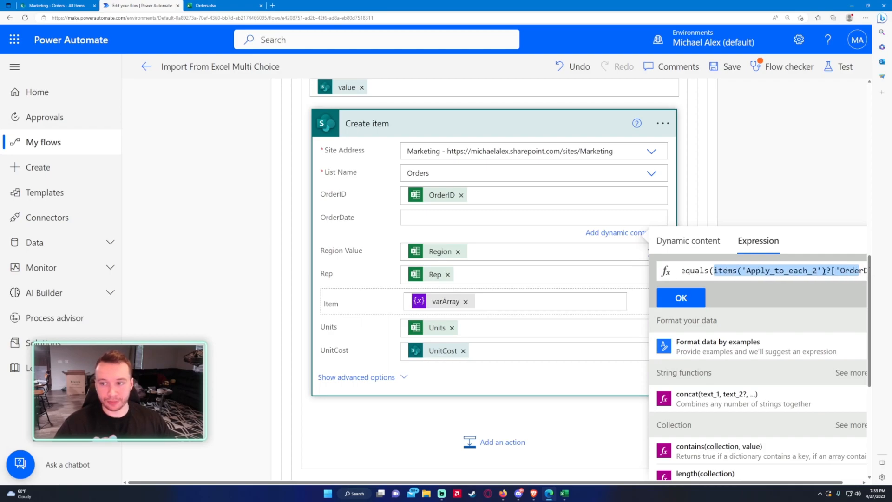
drag(730, 272, 889, 280)
key(ctrl+c)
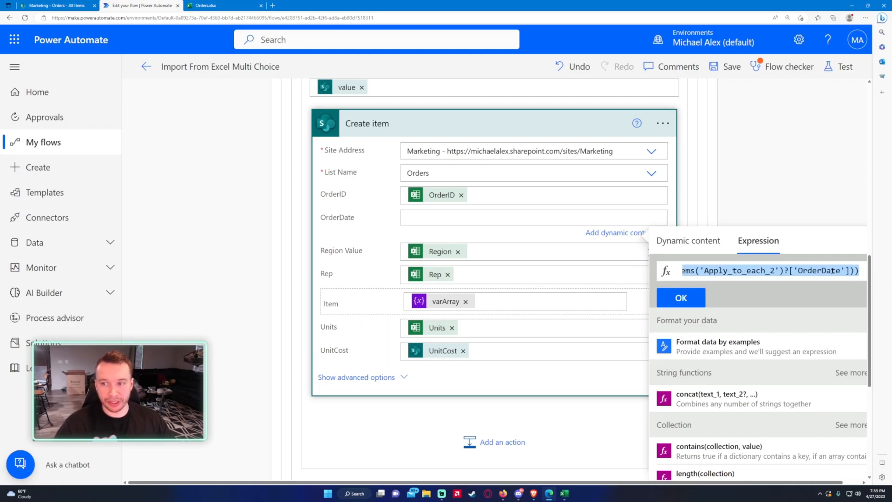
click(851, 271)
text(,)
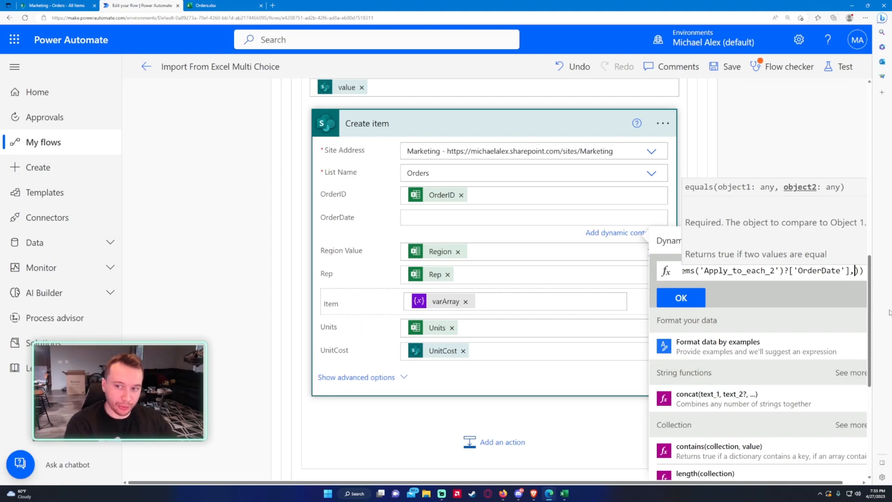
text('')
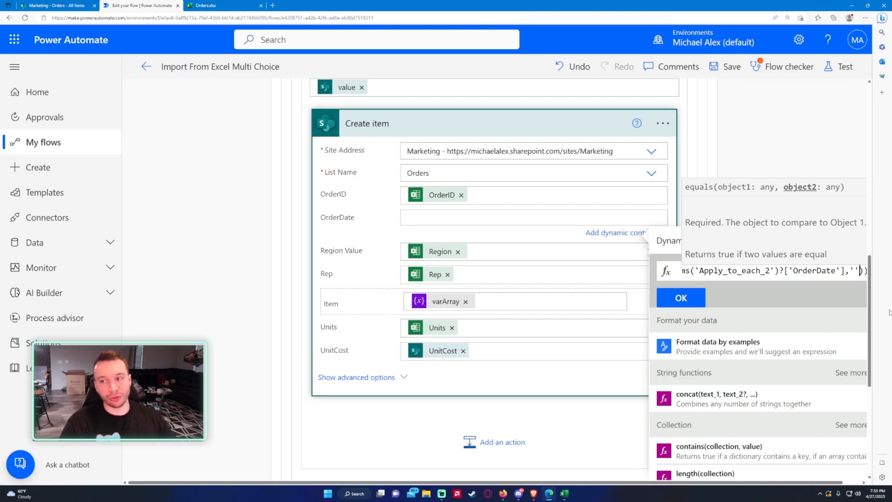
text())
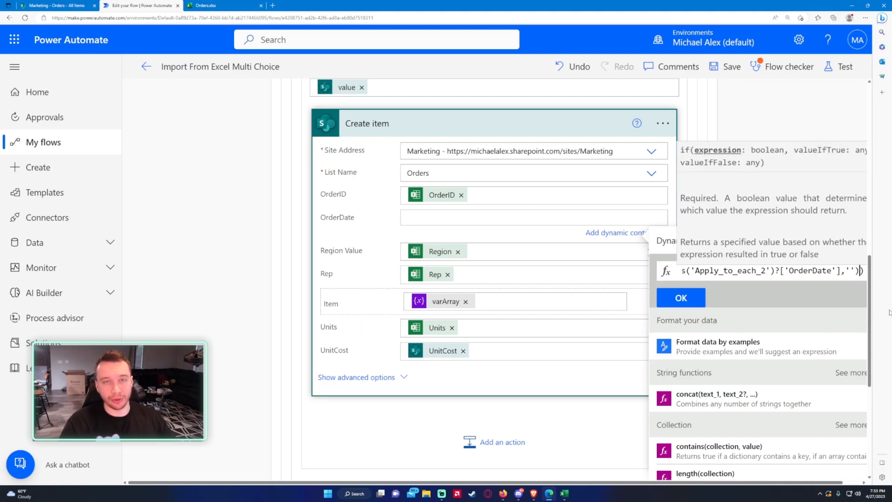
text(,)
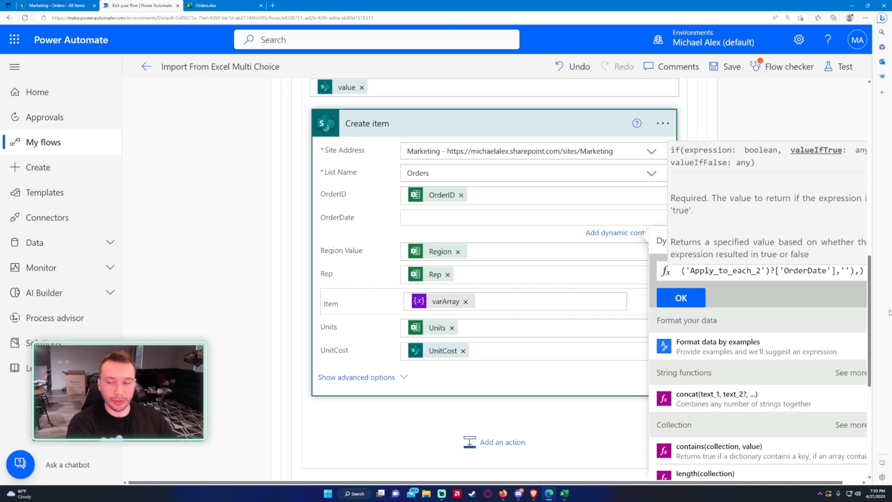
text(null,)
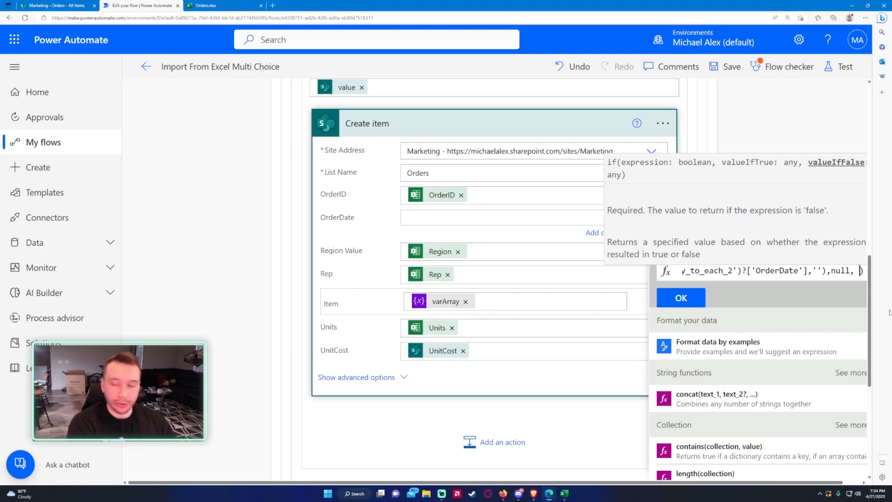
Complete the expression with items('Apply_to_each_2')?['OrderDate'] as its false value and insert it in the OrderDate field
key(ctrl+v)
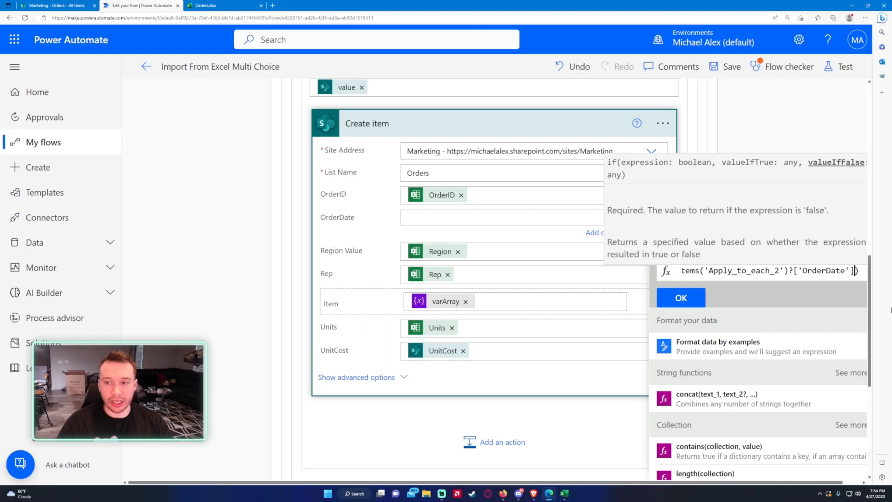
drag(723, 272, 862, 275)
click(747, 273)
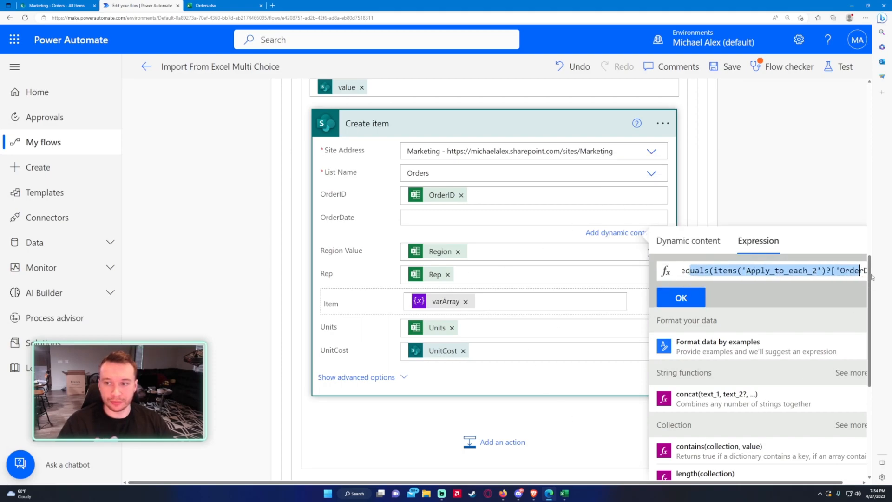
click(799, 274)
key(Right)
key(Right)
key(Right)
key(Right)
key(Right)
key(Right)
key(Right)
key(Right)
key(Right)
key(Right)
key(Right)
key(Right)
key(Right)
key(Right)
key(Right)
key(Right)
key(Right)
key(Right)
key(Right)
key(Right)
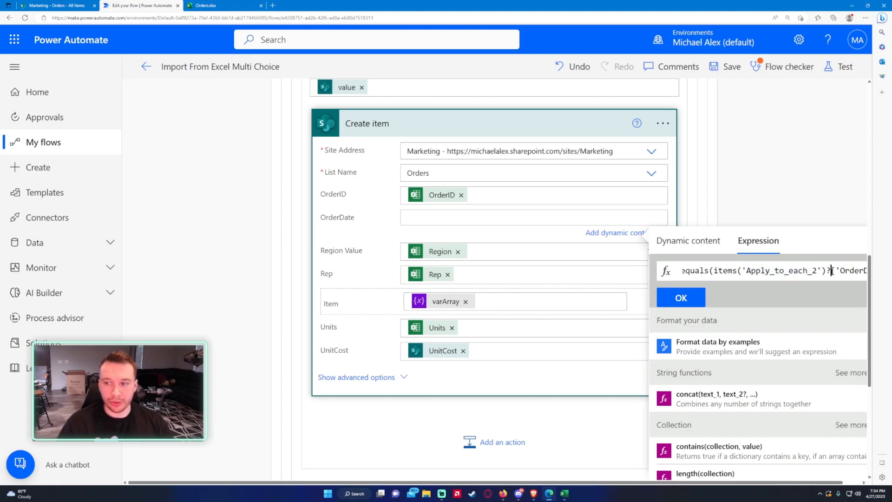
key(BackSpace)
key(BackSpace)
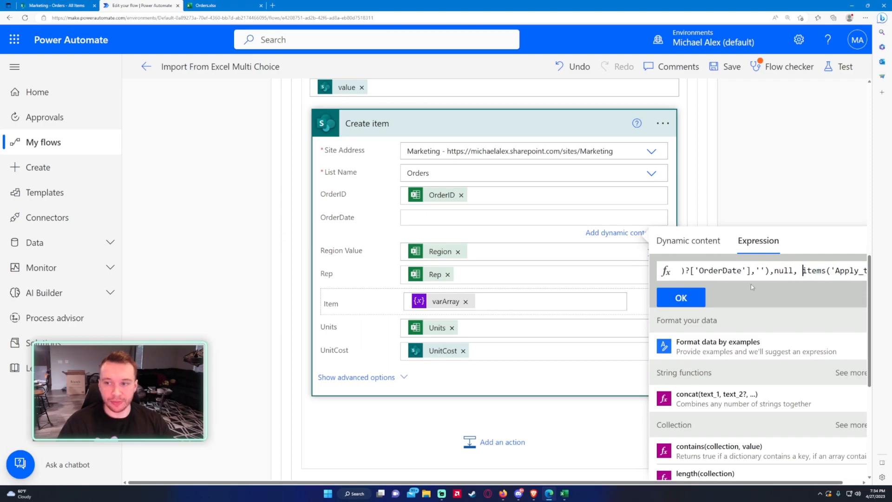
click(681, 299)
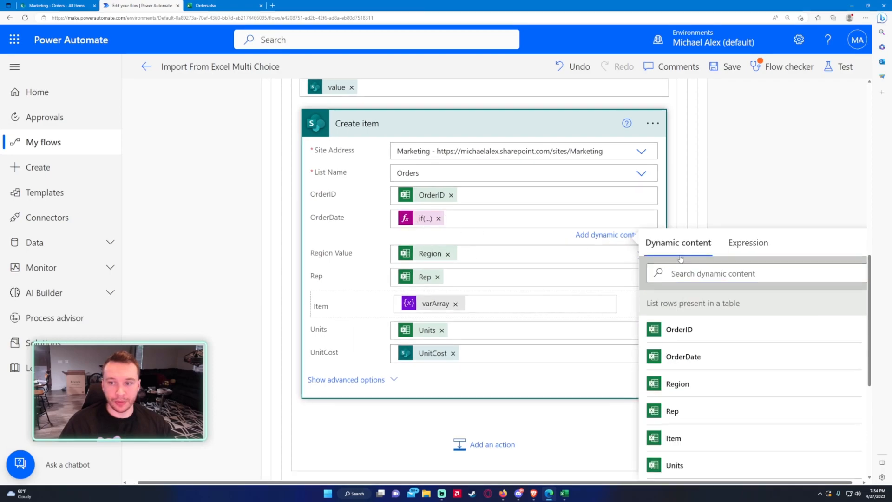
Reopen the OrderDate if expression and review its full text in Notepad++, examining both items('Apply_to_each_2')?['OrderDate'] references, and return to the flow
click(417, 224)
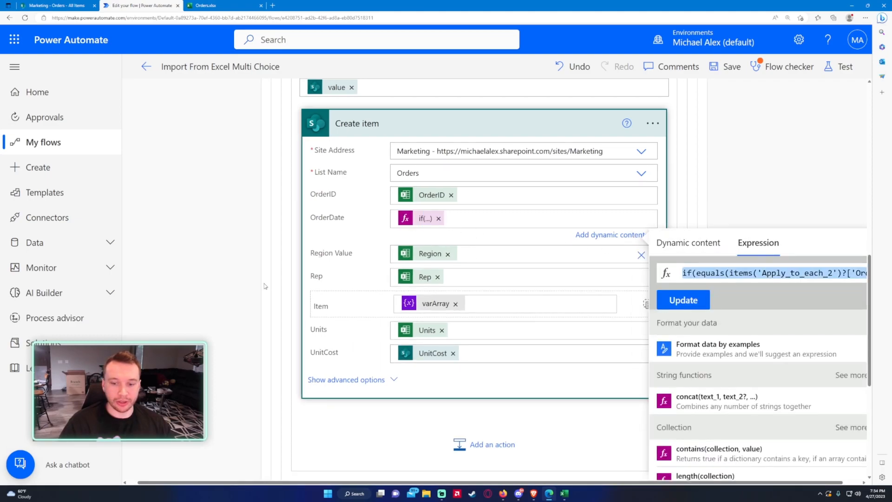
click(265, 286)
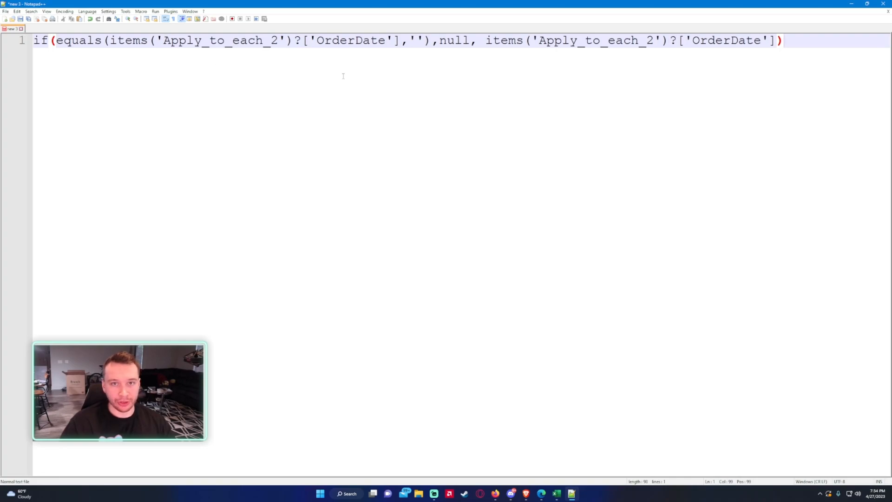
drag(109, 39, 400, 30)
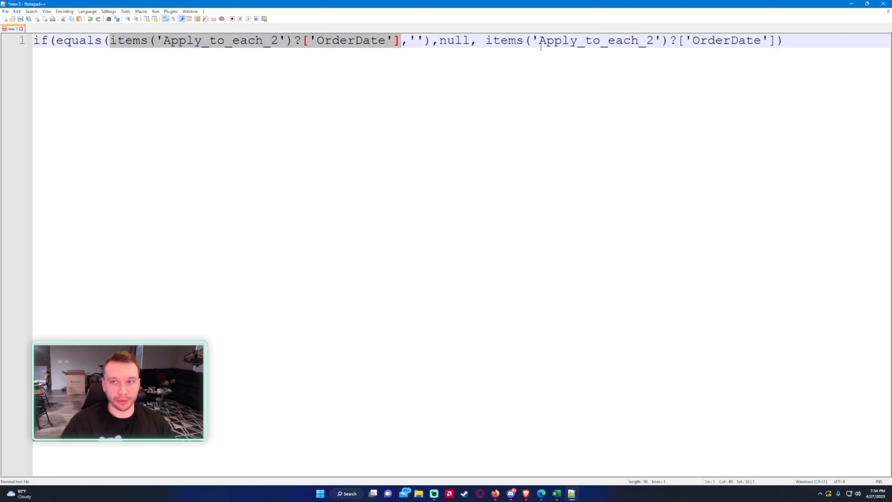
drag(487, 39, 777, 40)
click(849, 4)
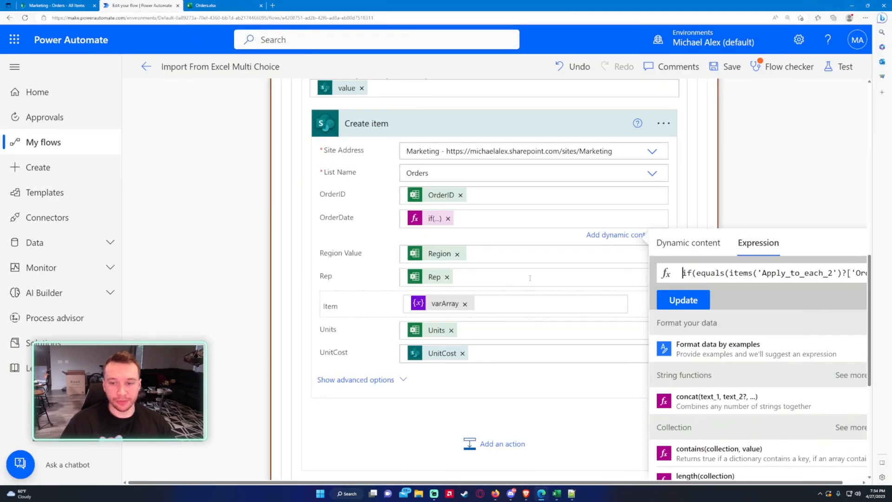
click(680, 297)
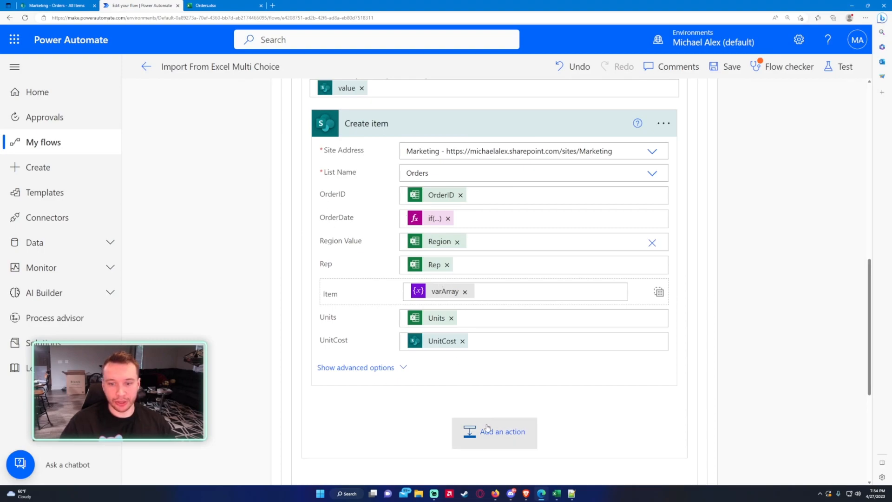
Collapse Create item and Apply to each 4, and start a new action at the end of Apply to each 3
click(390, 125)
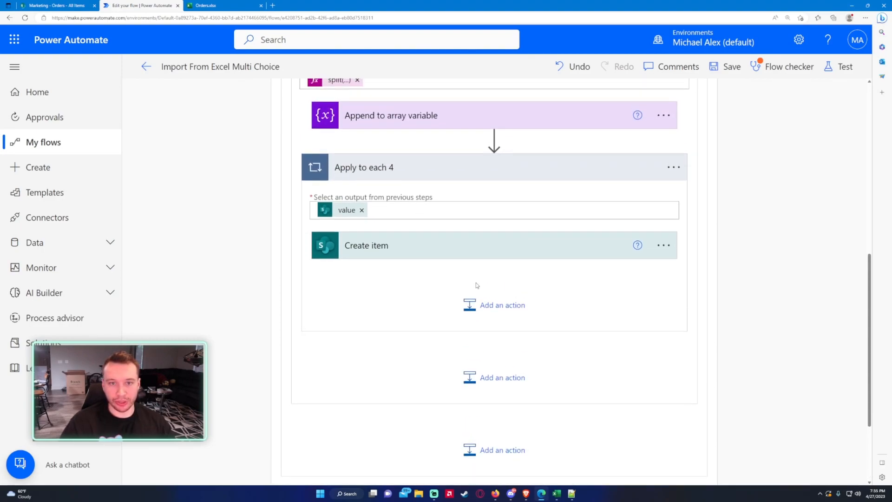
click(404, 163)
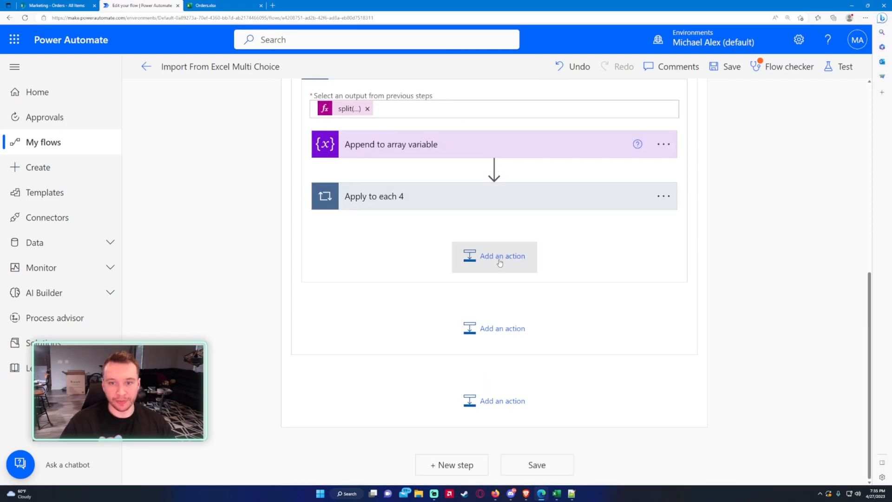
click(513, 265)
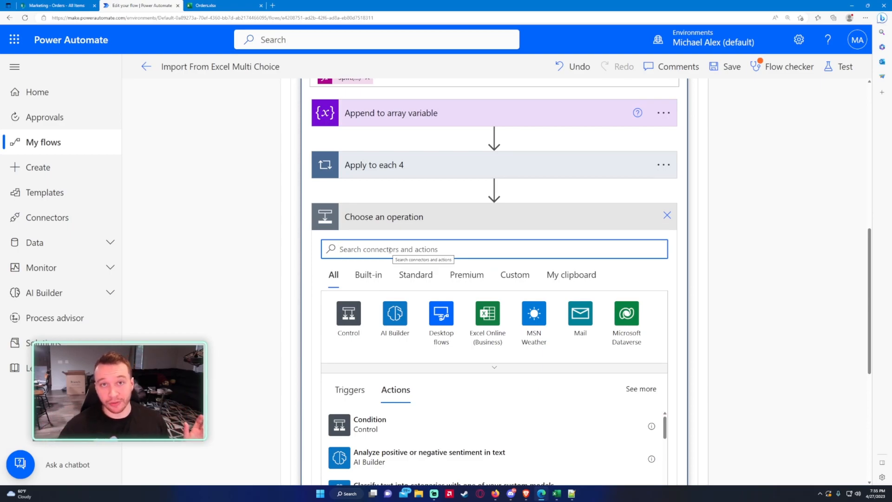
Check the Item values in the first rows of the Orders workbook and return to the flow
click(219, 6)
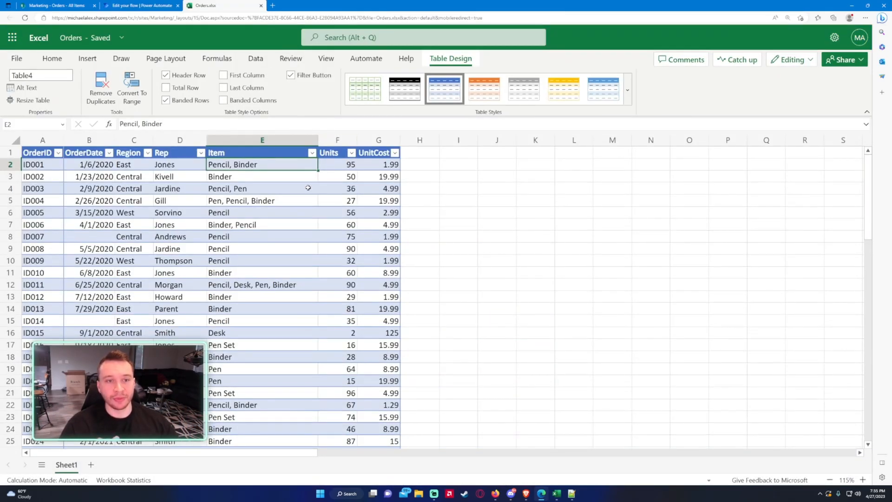
click(286, 178)
click(245, 165)
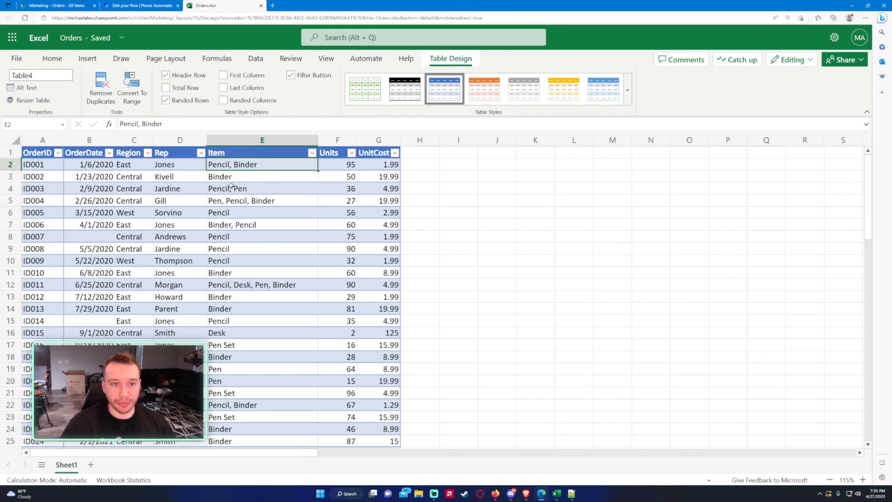
click(153, 5)
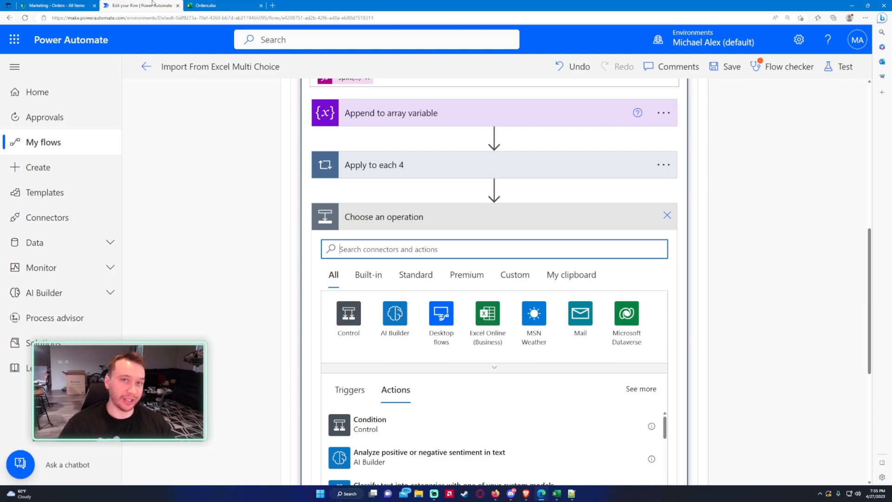
Search the actions for "set var" and add a Set variable action after Apply to each 4
text(set v)
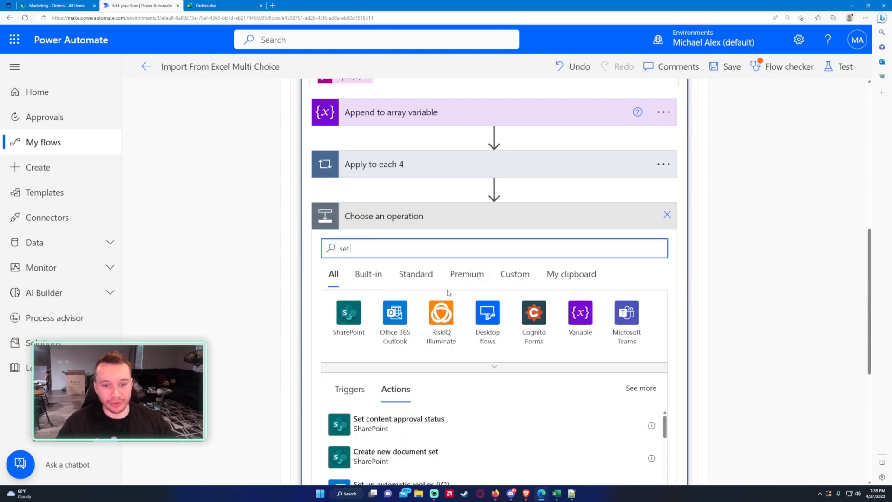
scroll(442, 278, down, 3)
text(ar)
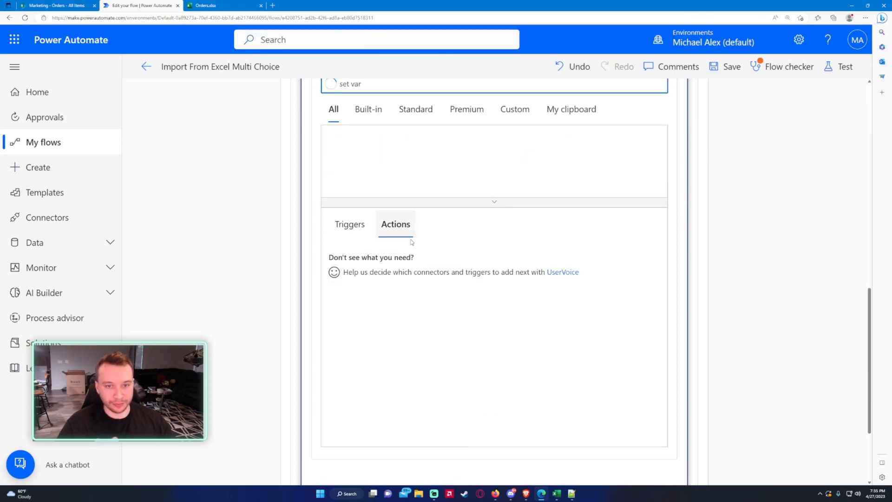
click(403, 386)
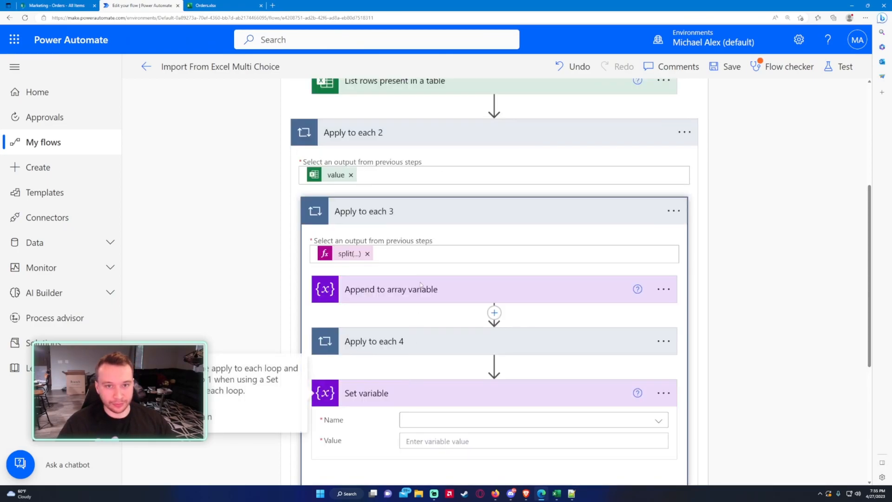
Configure Set variable to reset varArray, with the expression null as its value
scroll(424, 361, down, 1)
click(424, 361)
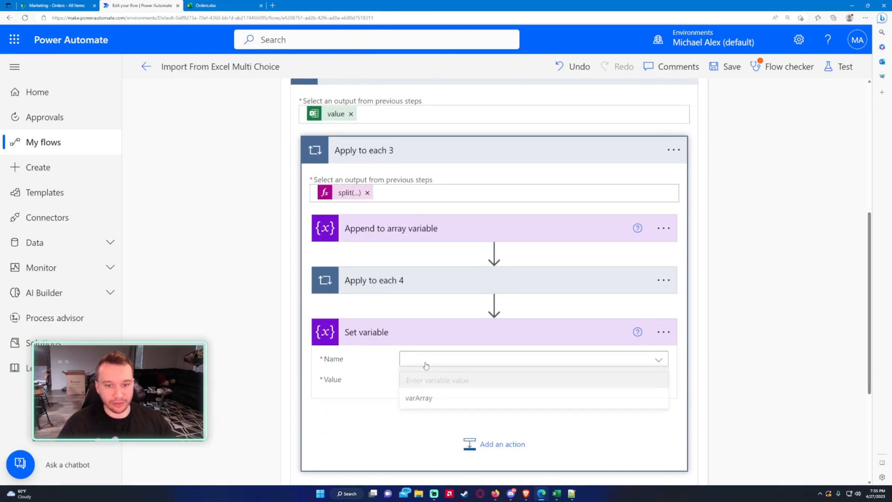
click(425, 398)
click(449, 380)
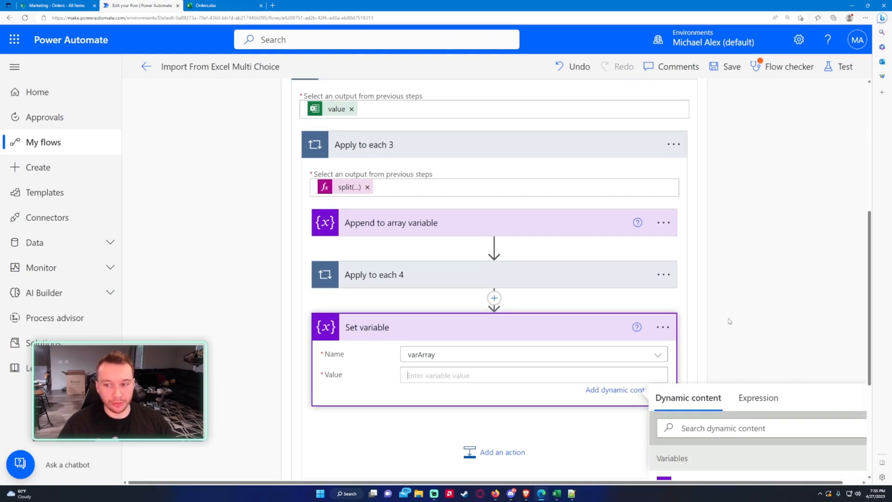
click(756, 223)
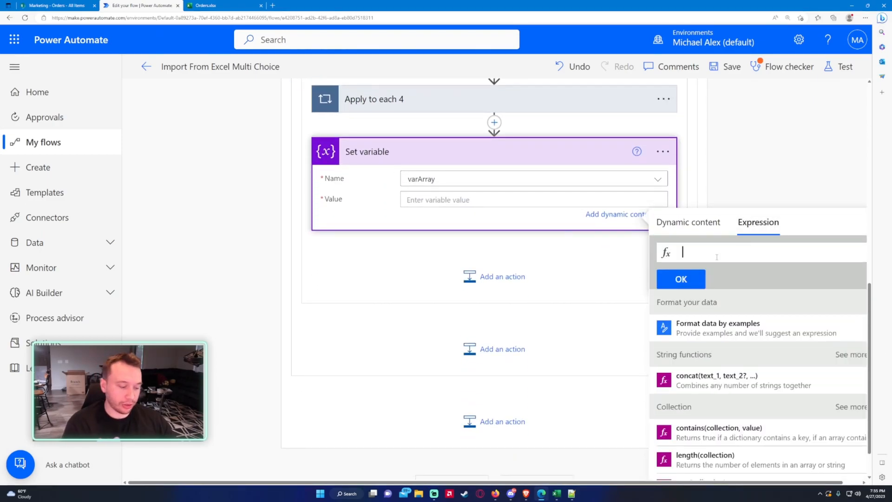
text(null)
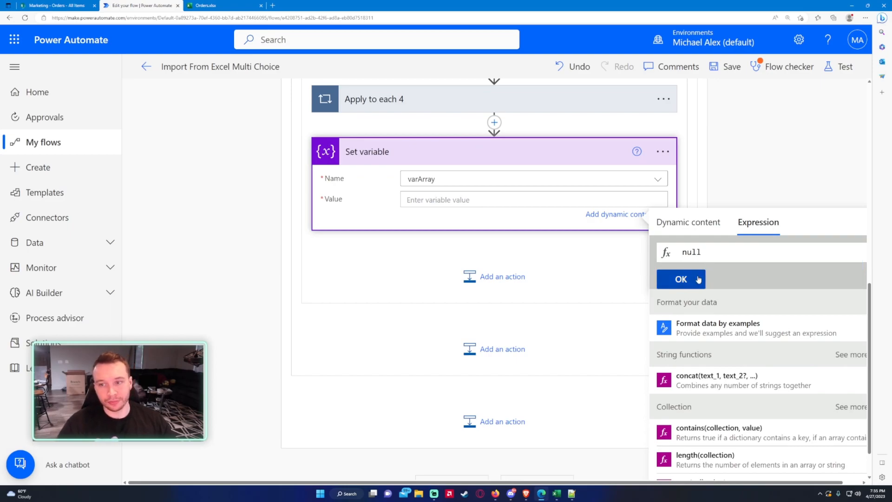
click(681, 279)
Collapse the Get Data From Excel scope and review the settings of the Initialize variable action
key(ctrl+minus)
key(ctrl+minus)
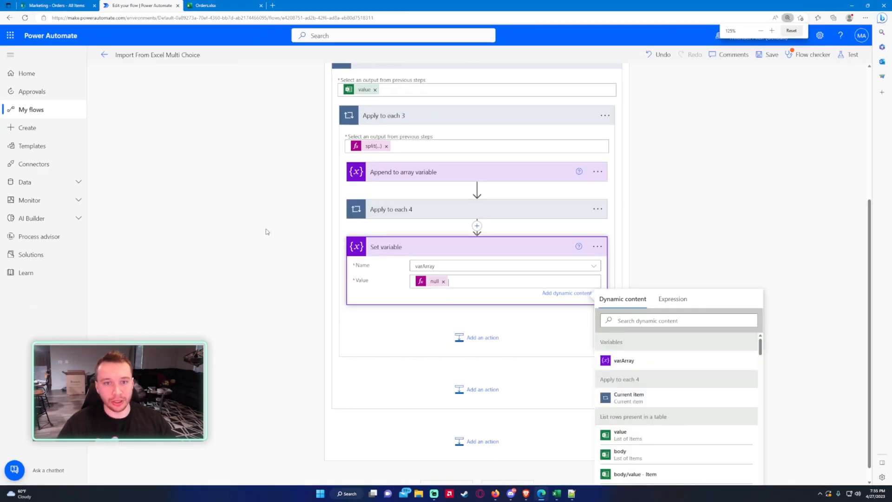
scroll(266, 232, up, 8)
click(384, 189)
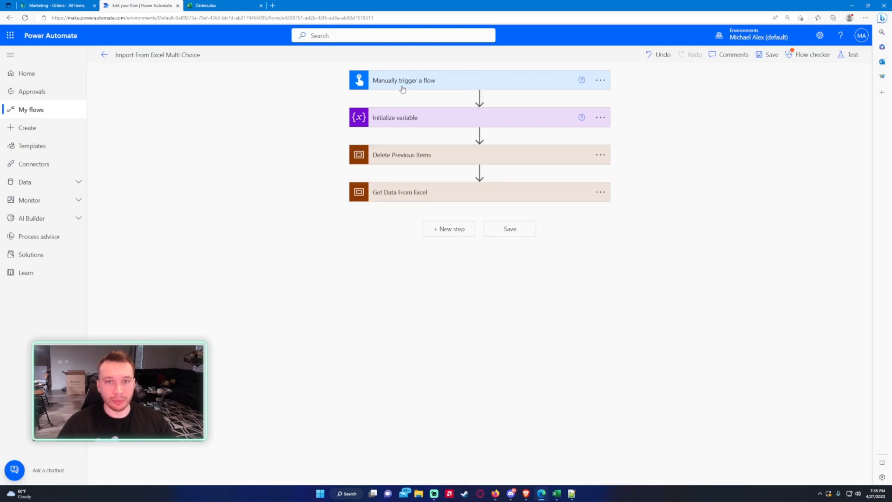
click(408, 122)
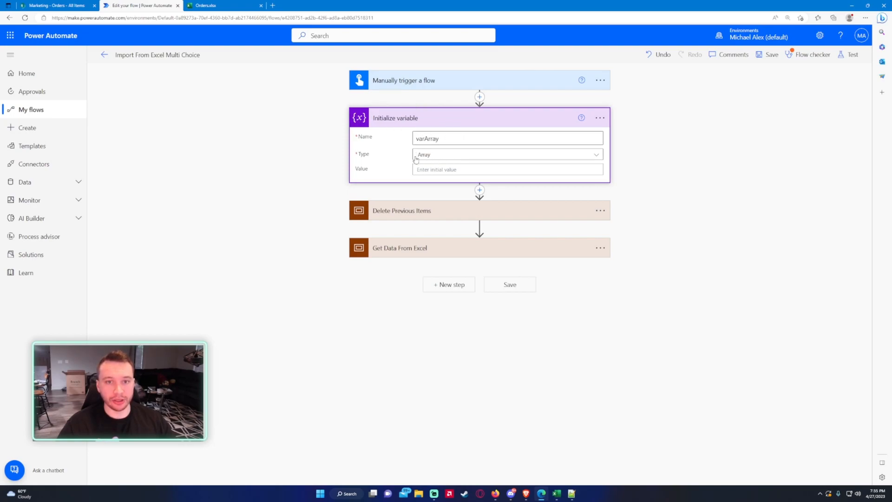
click(416, 123)
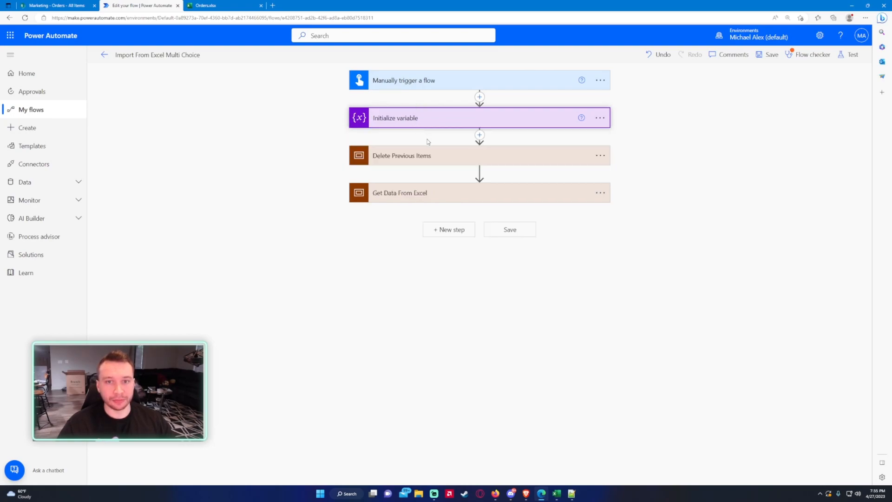
Review the Get items, Apply to each and Delete item actions in the Delete Previous Items scope, glancing at the Orders workbook, and collapse the scope
click(402, 153)
click(223, 5)
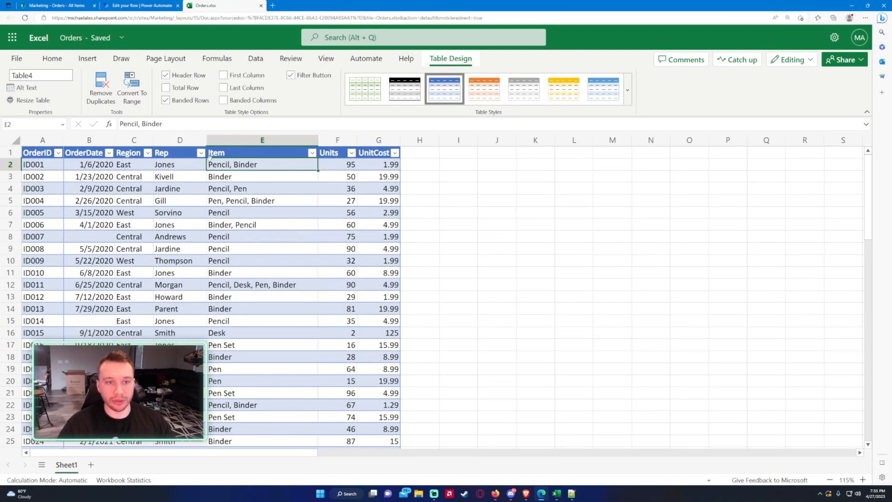
click(146, 6)
click(408, 189)
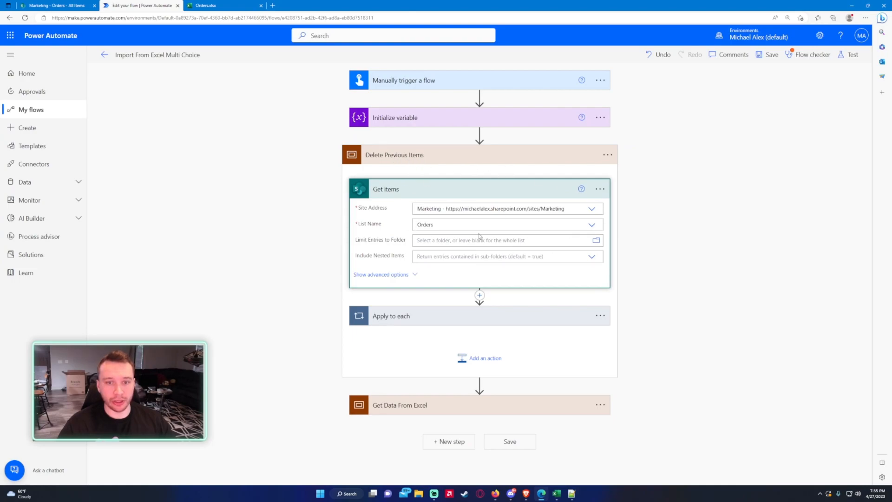
click(402, 315)
scroll(403, 307, down, 2)
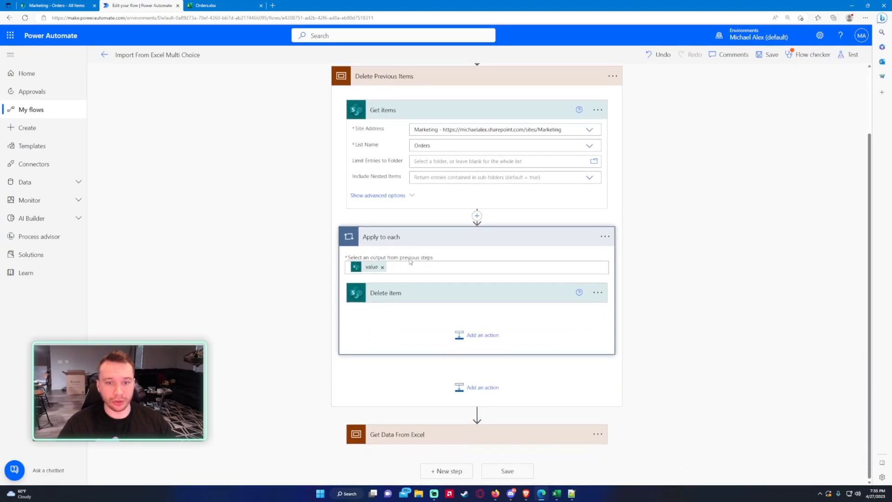
click(405, 293)
click(384, 80)
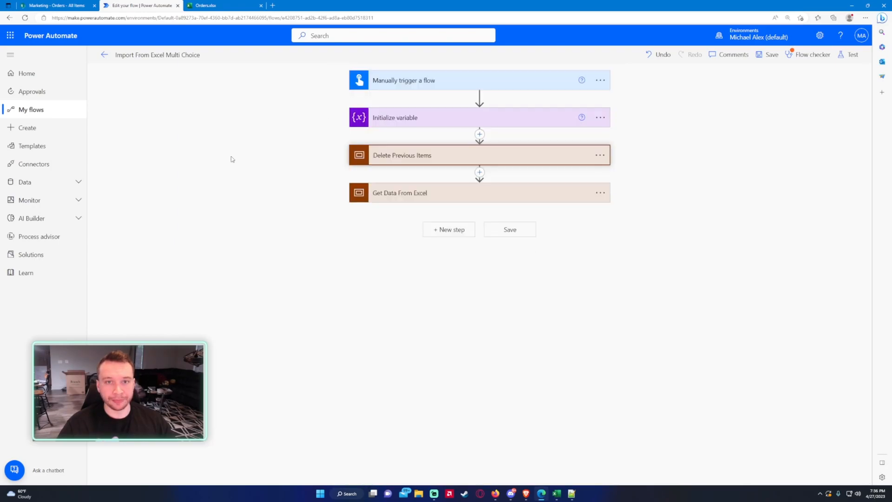
Check the Orders list in SharePoint, and expand Get Data From Excel to show its List rows present in a table settings
click(55, 5)
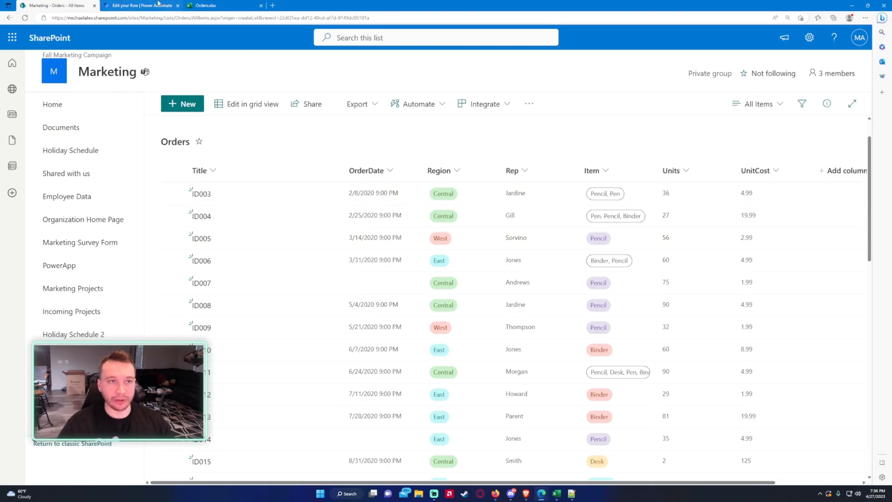
click(139, 5)
click(388, 267)
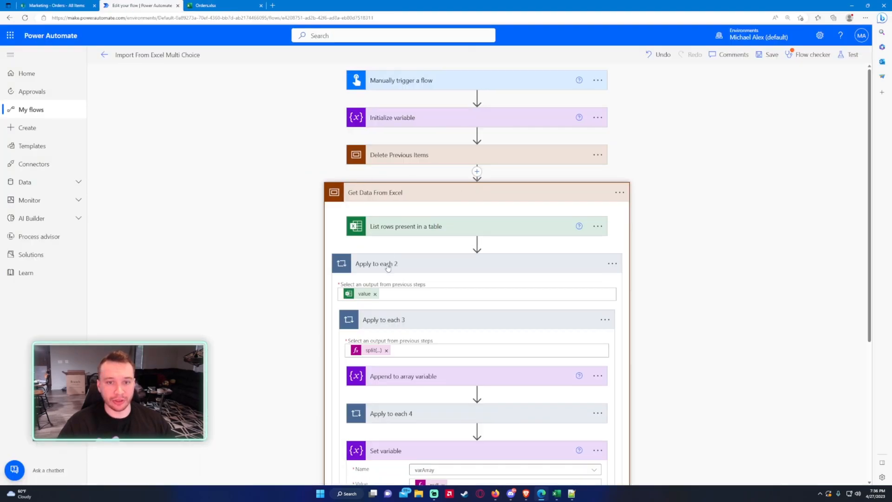
click(455, 230)
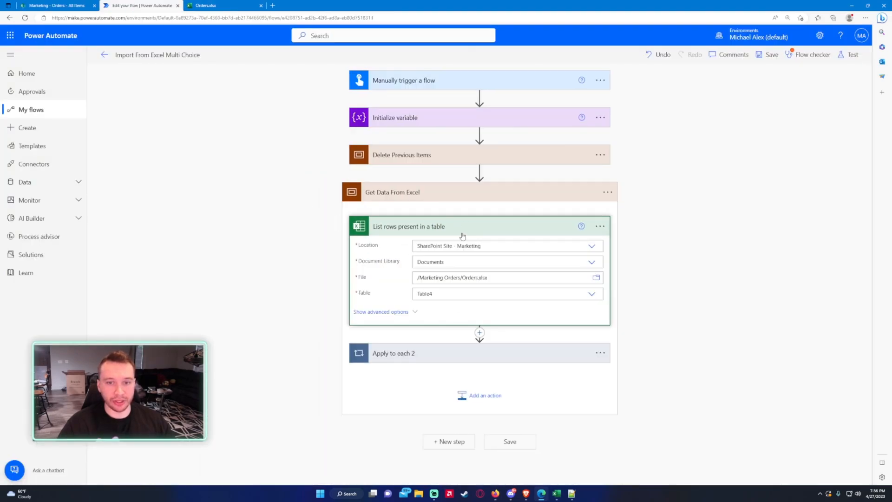
Highlight rows 3 to 5 of the Orders workbook one at a time and return to the flow
click(235, 17)
click(219, 5)
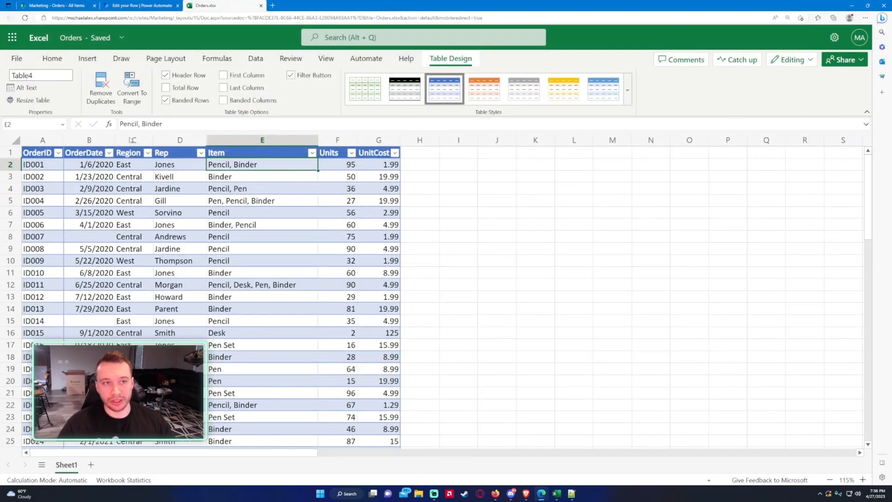
click(10, 177)
click(10, 188)
click(10, 200)
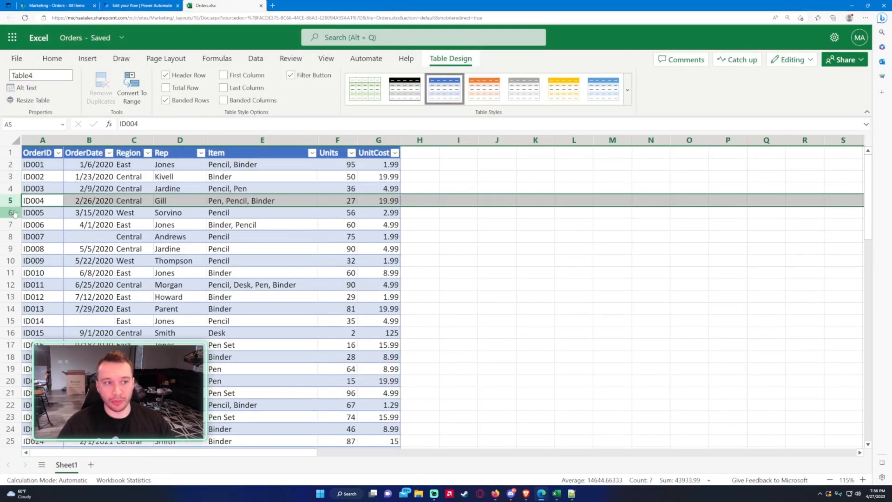
click(159, 5)
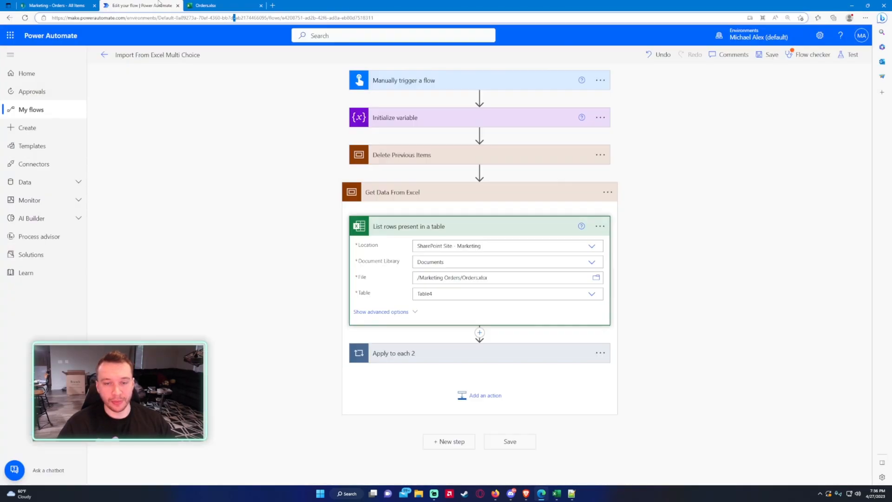
Expand Apply to each 2 and trace its row-by-row loop over rows 2 to 5 of the Orders workbook
click(404, 353)
scroll(393, 294, down, 2)
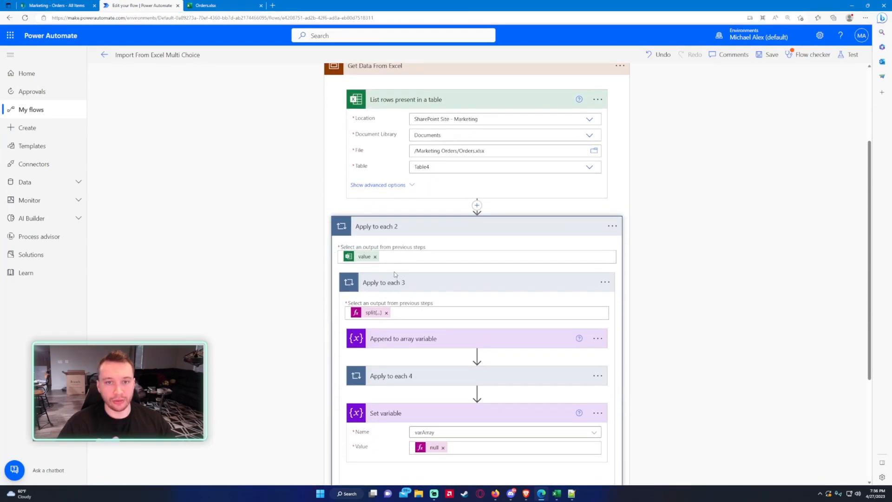
click(204, 6)
click(11, 165)
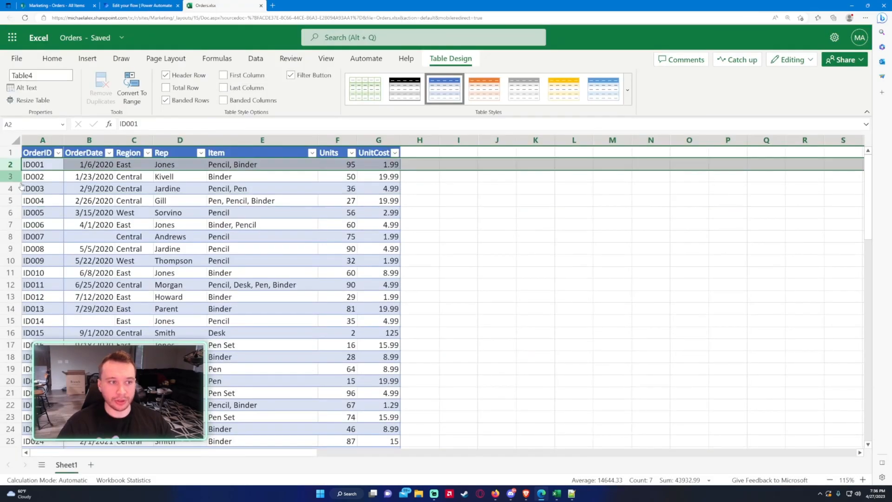
click(11, 177)
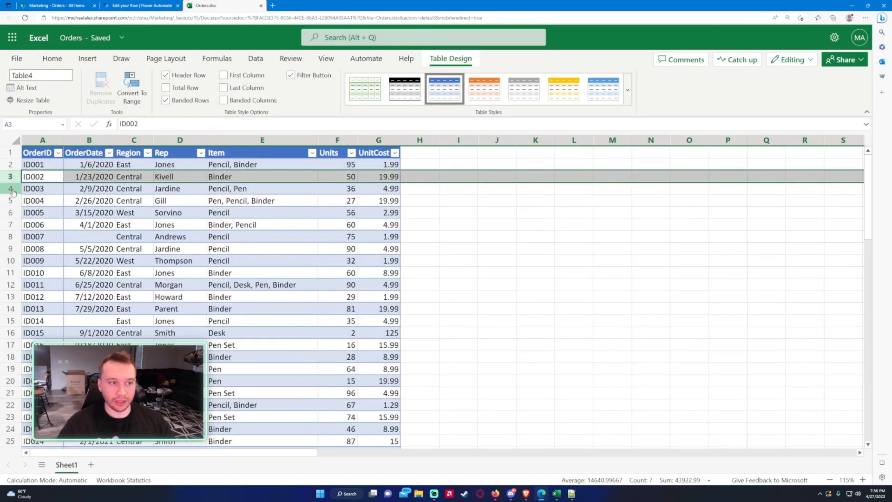
click(11, 189)
click(14, 200)
click(137, 4)
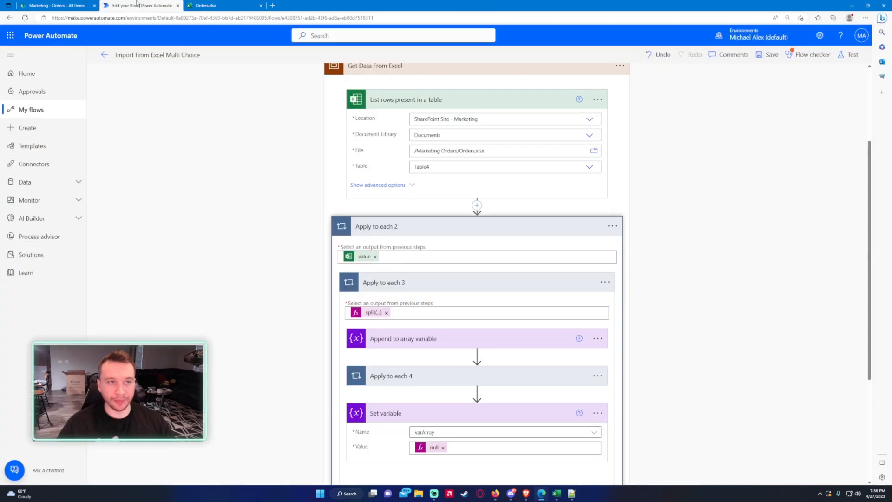
Examine the comma-separated Item value in cell E5 against the Apply to each 3 split and the Append to array variable action
scroll(426, 278, down, 2)
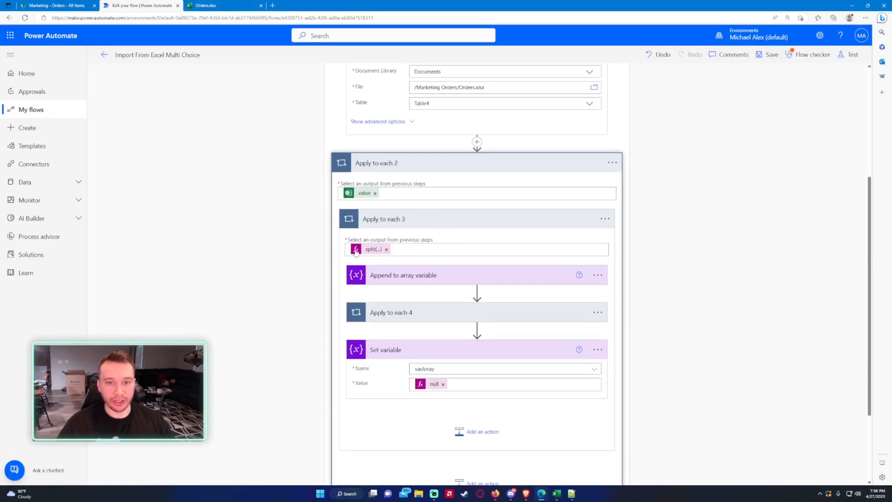
click(205, 5)
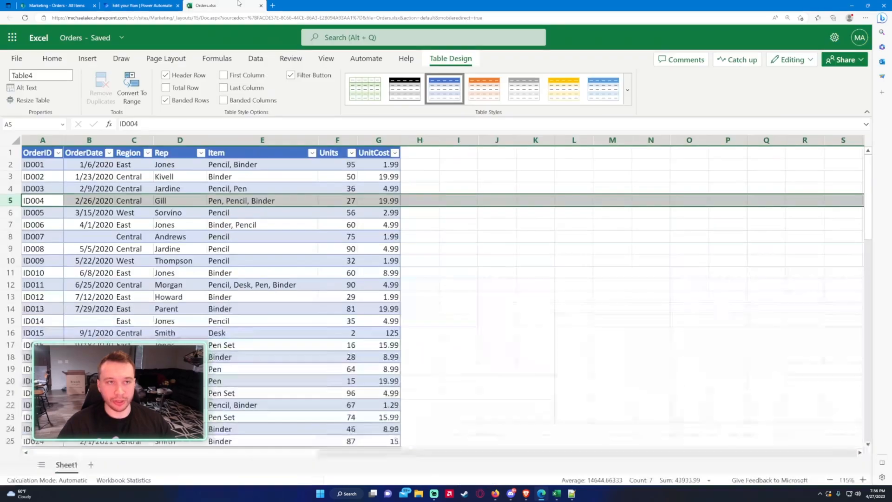
click(234, 202)
double_click(234, 202)
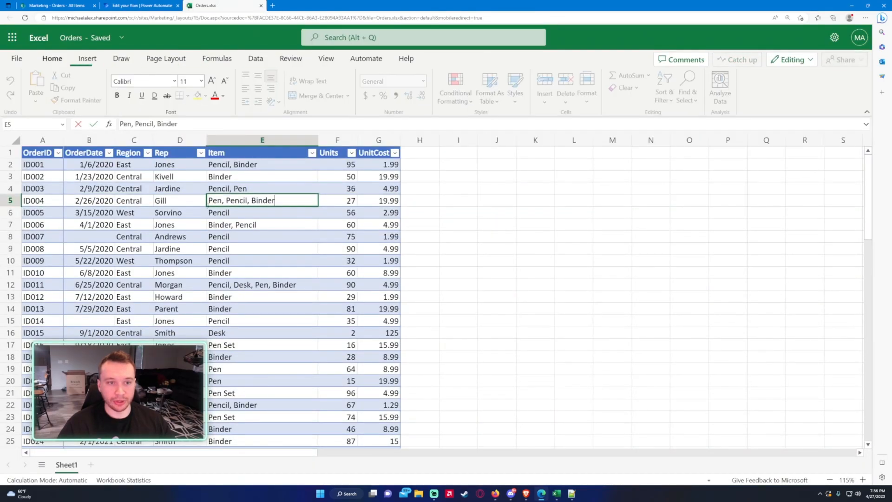
drag(209, 201, 277, 201)
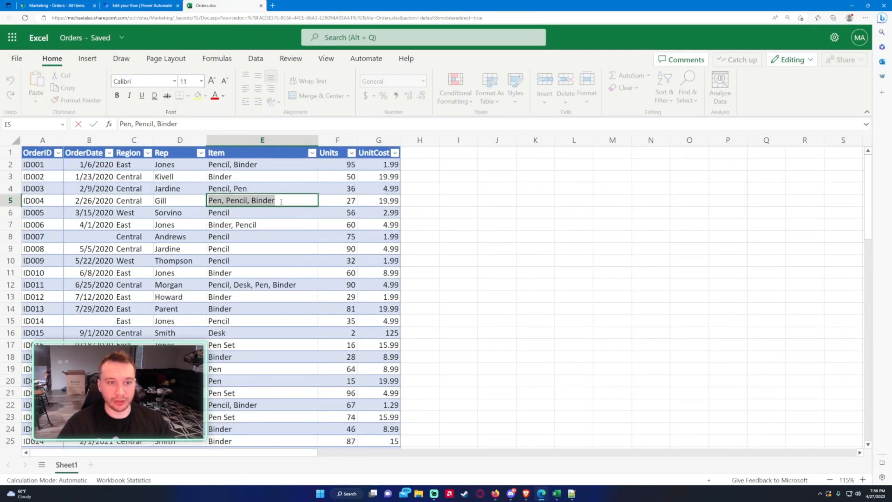
click(137, 5)
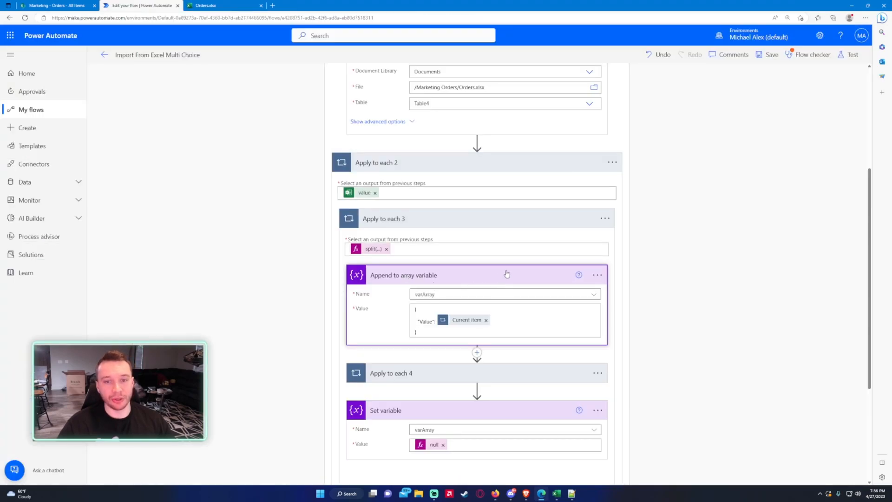
Expand Apply to each 4 and Create item to inspect the loop's value input and the field mappings
scroll(408, 279, down, 2)
click(432, 308)
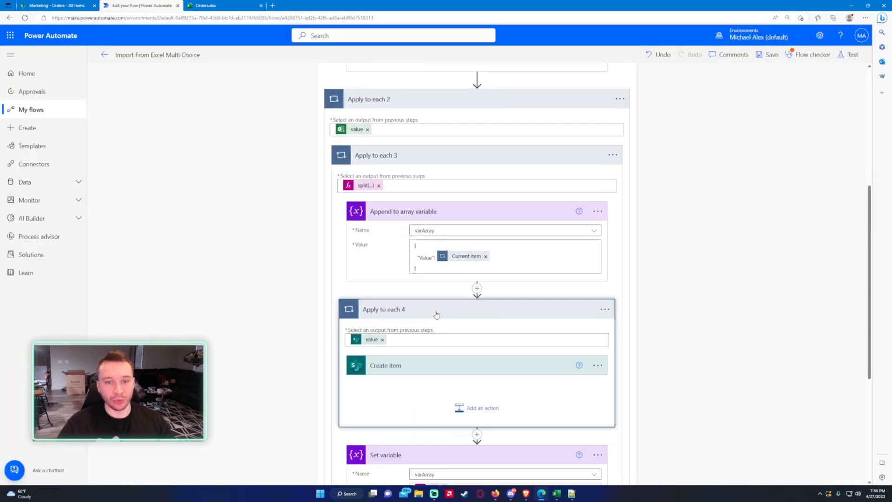
scroll(513, 265, down, 3)
click(420, 235)
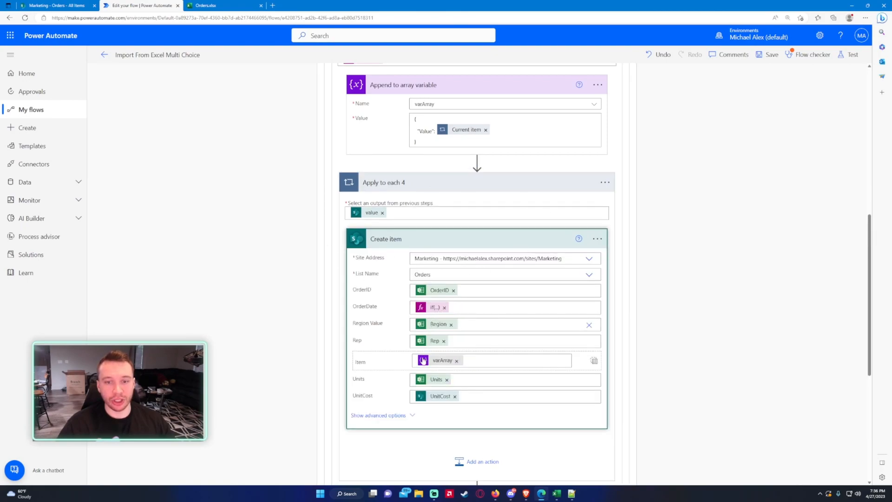
scroll(423, 269, down, 2)
scroll(423, 268, up, 4)
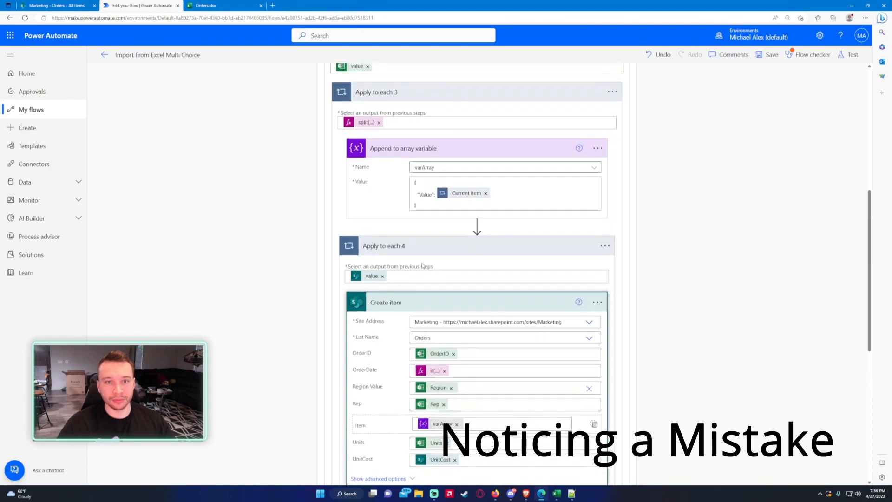
mouse_move(357, 276)
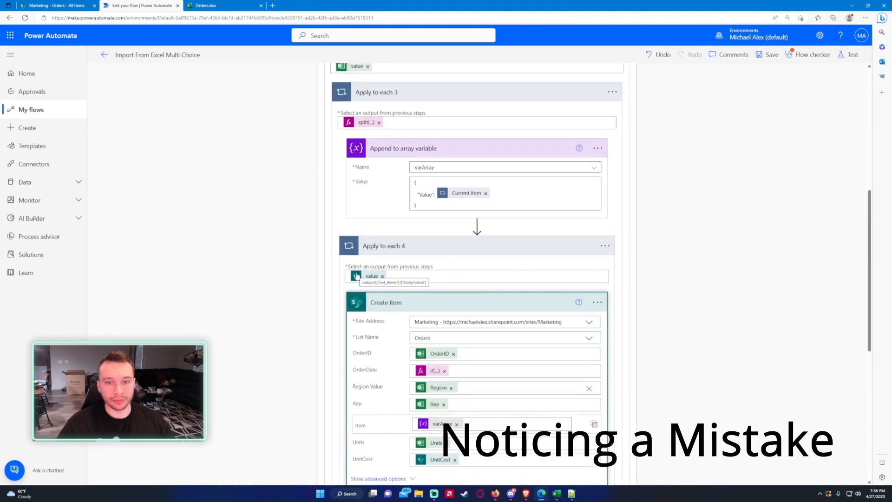
scroll(442, 323, down, 2)
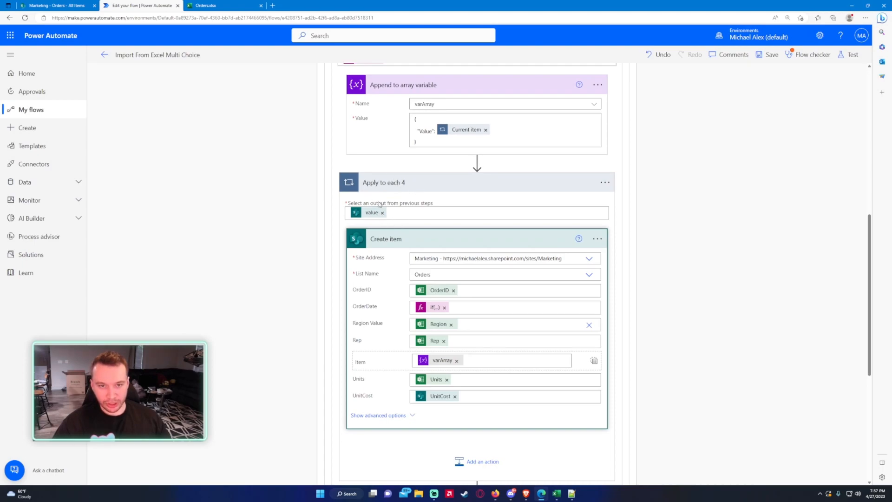
scroll(447, 387, up, 8)
Replace Create item's UnitCost value with UnitCost from List rows present in a table, found by searching "unit", and collapse the action
scroll(413, 228, down, 4)
scroll(413, 227, down, 4)
click(455, 396)
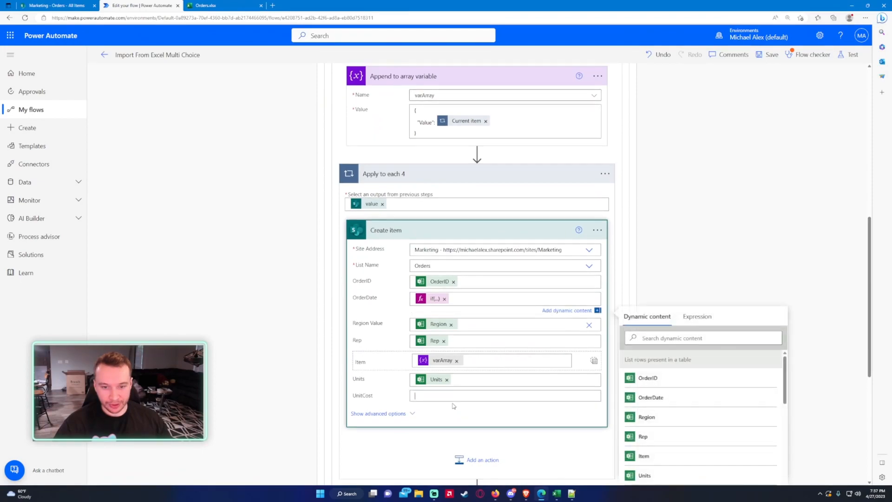
scroll(534, 279, down, 4)
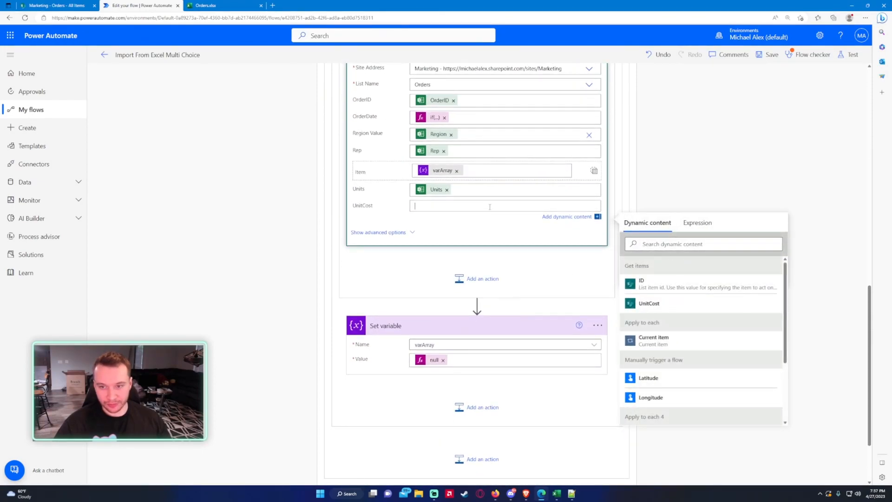
scroll(676, 316, down, 3)
scroll(676, 316, up, 3)
click(660, 244)
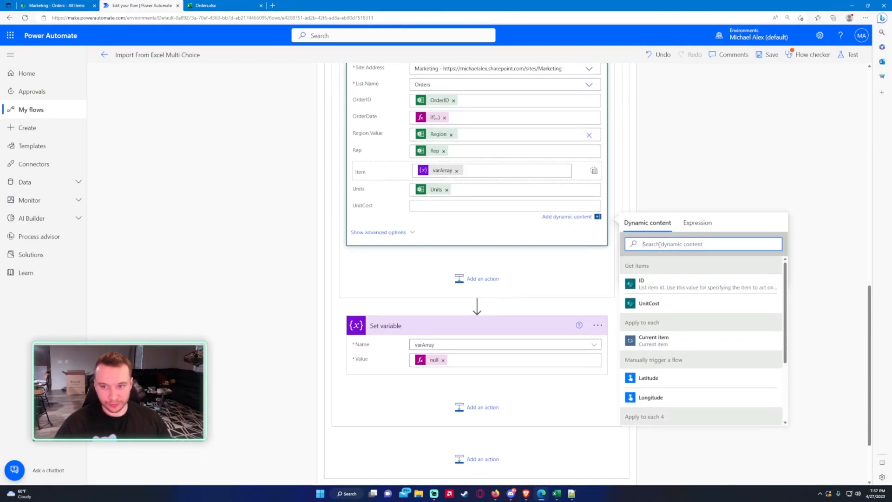
text(unit)
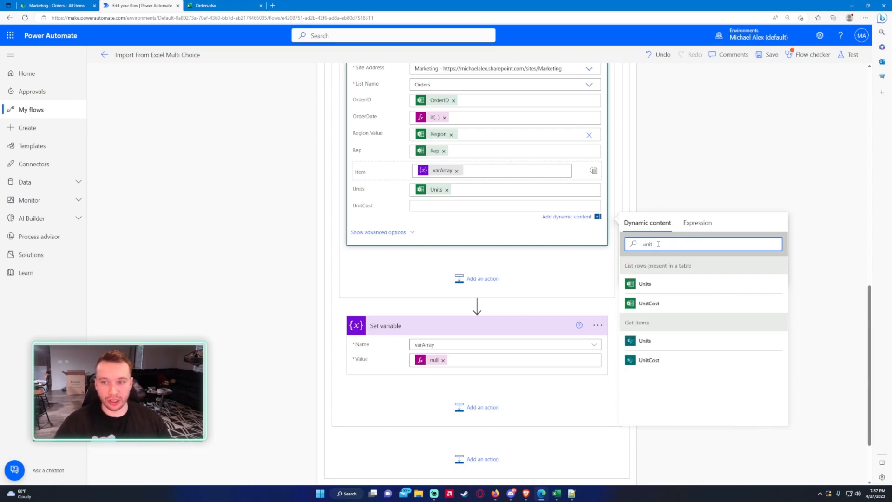
click(668, 305)
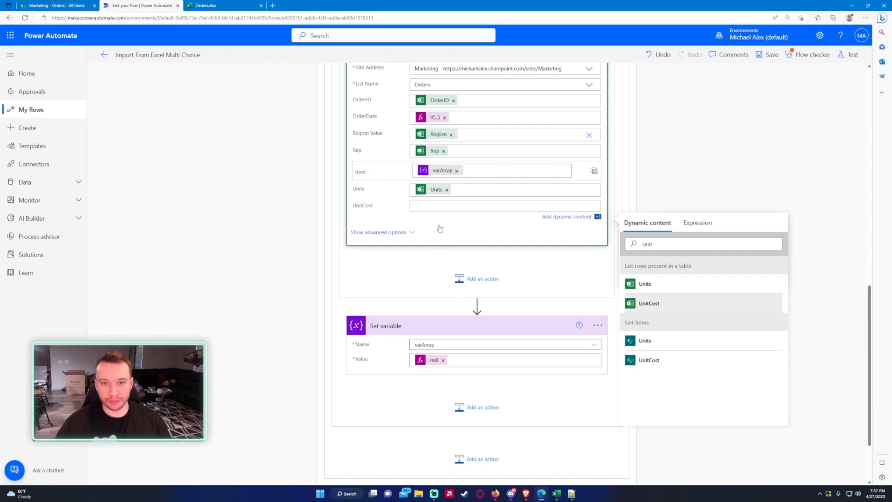
click(651, 305)
scroll(405, 227, up, 4)
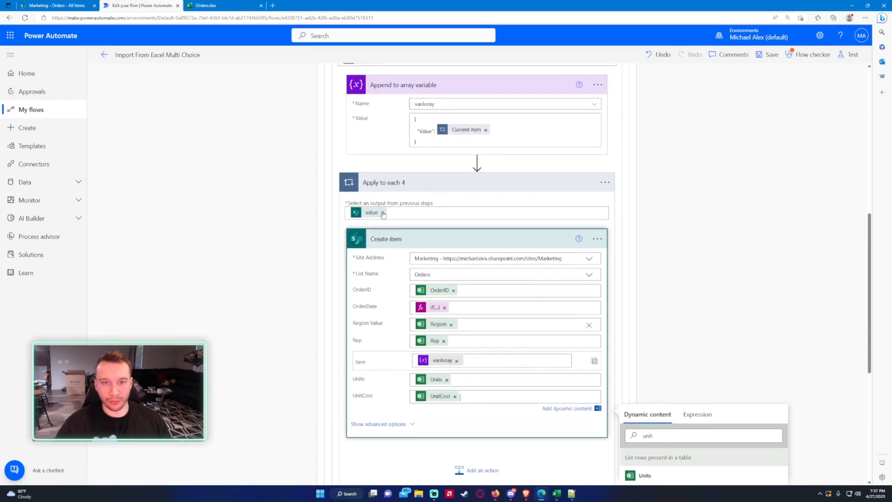
click(409, 239)
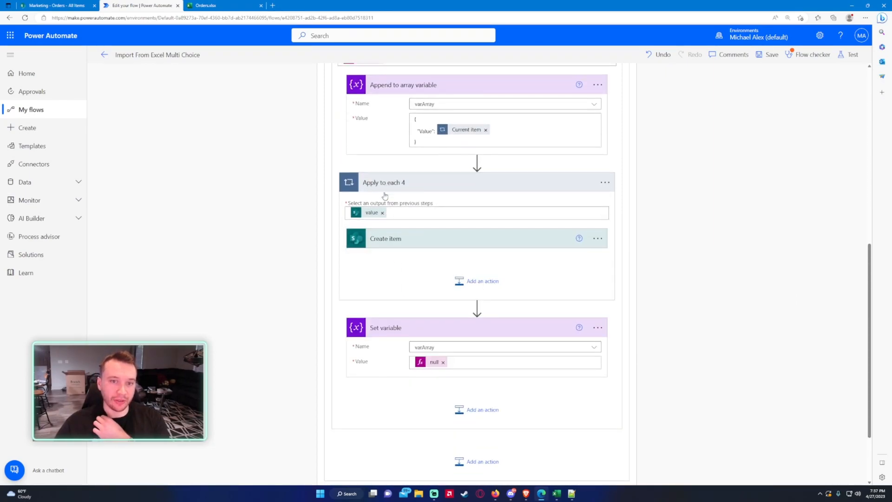
Move Create item out of Apply to each 4 to directly below Append to array variable, and delete the emptied Apply to each 4 loop
drag(417, 241, 465, 169)
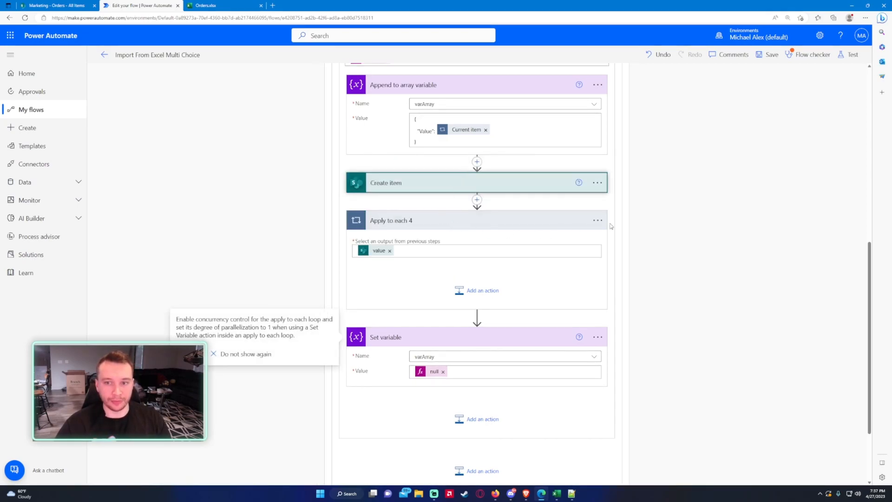
click(598, 221)
click(634, 344)
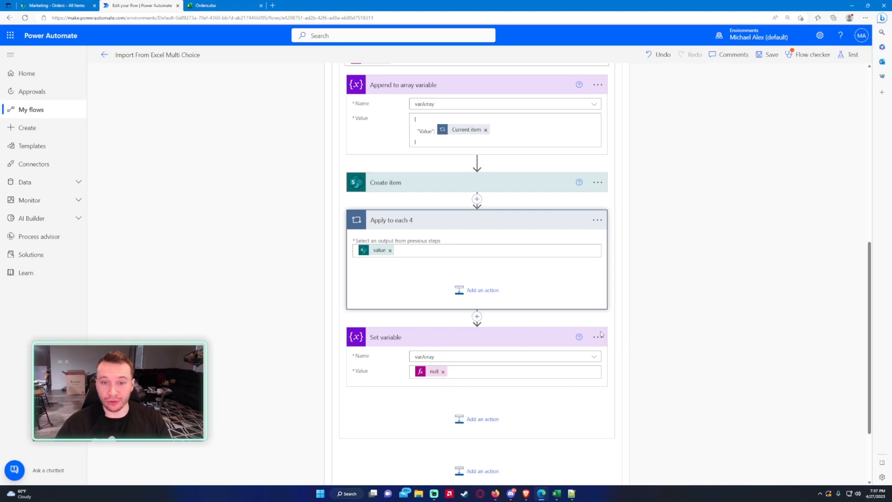
click(442, 274)
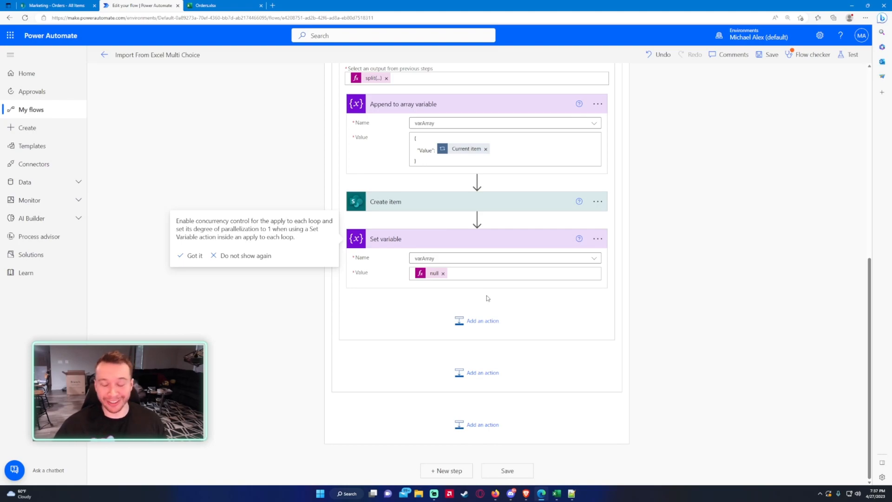
Review the Create item field mappings and the actions inside the Delete Previous Items scope
scroll(464, 288, up, 1)
click(425, 265)
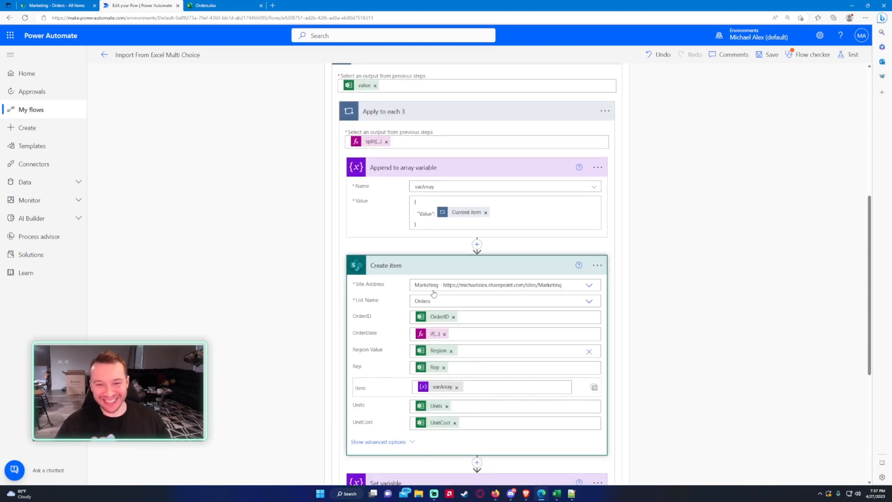
scroll(433, 293, up, 6)
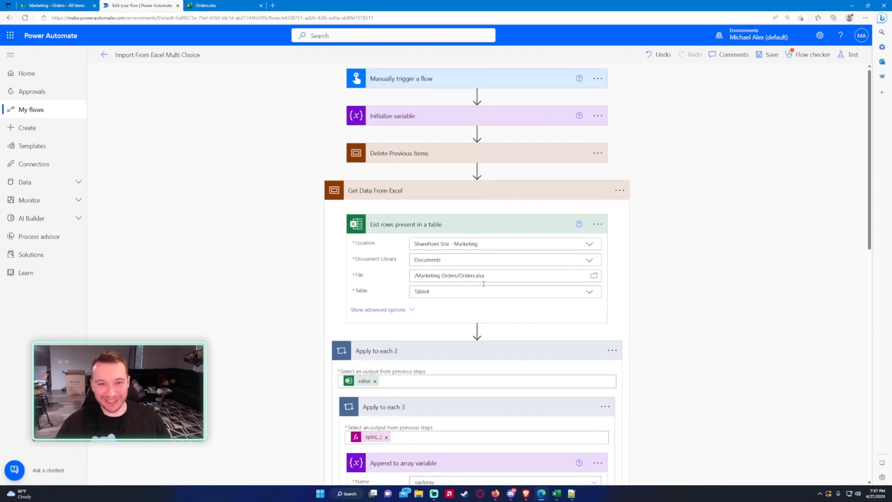
click(399, 157)
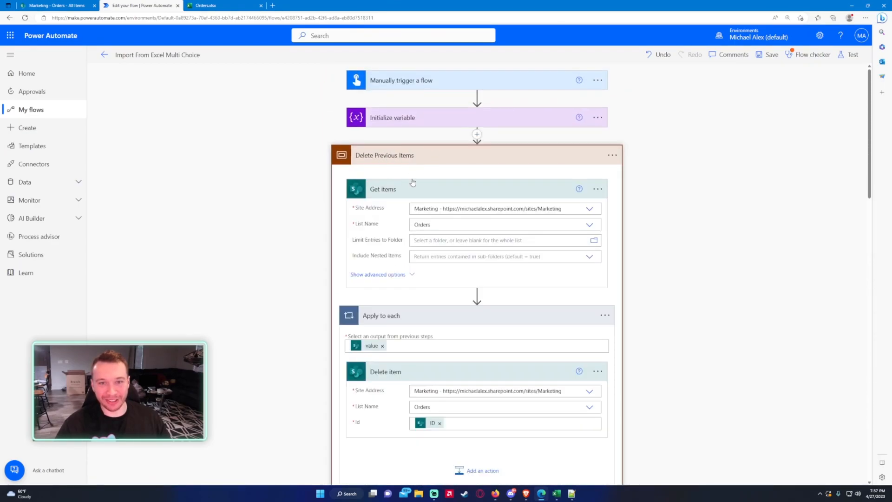
scroll(404, 207, down, 5)
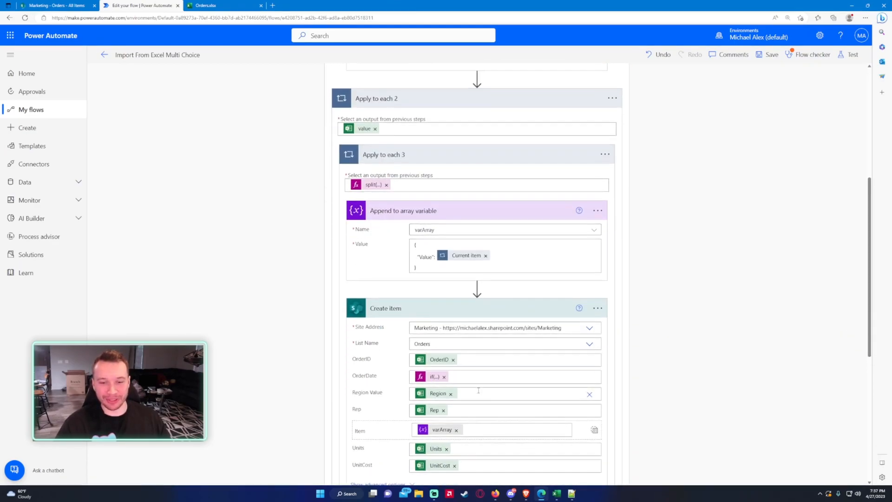
scroll(479, 391, down, 3)
Search the dynamic content for "uni" from Create item's UnitCost field to compare the Excel and Get items sources, and clear the search
click(531, 351)
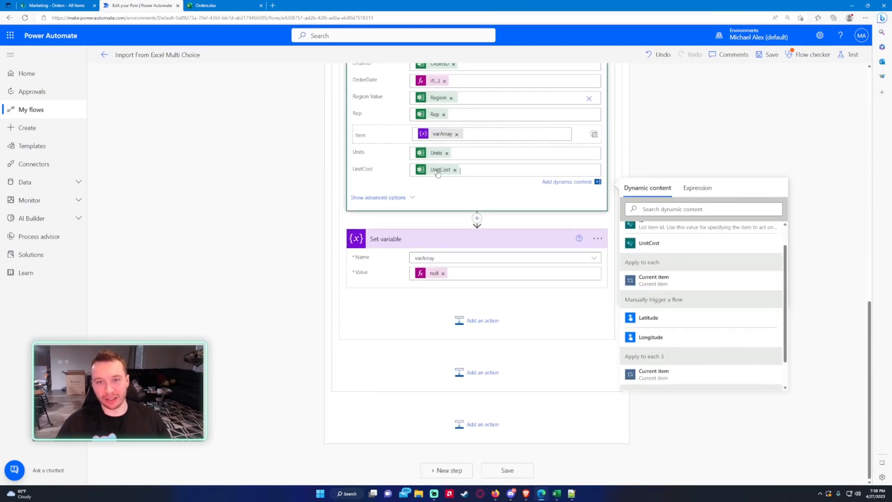
scroll(706, 260, up, 1)
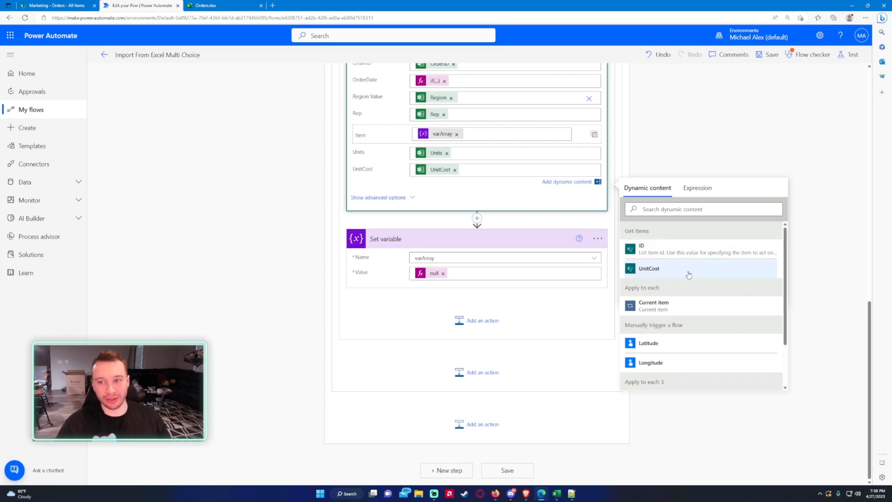
click(664, 210)
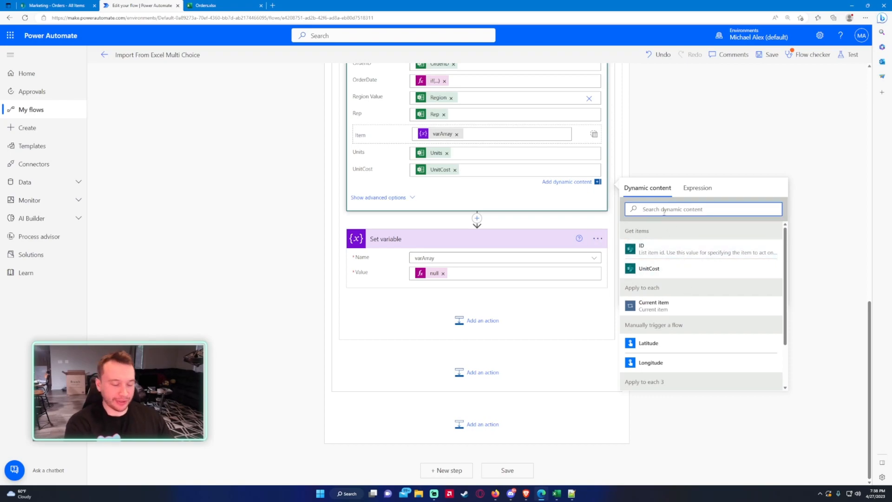
text(unit)
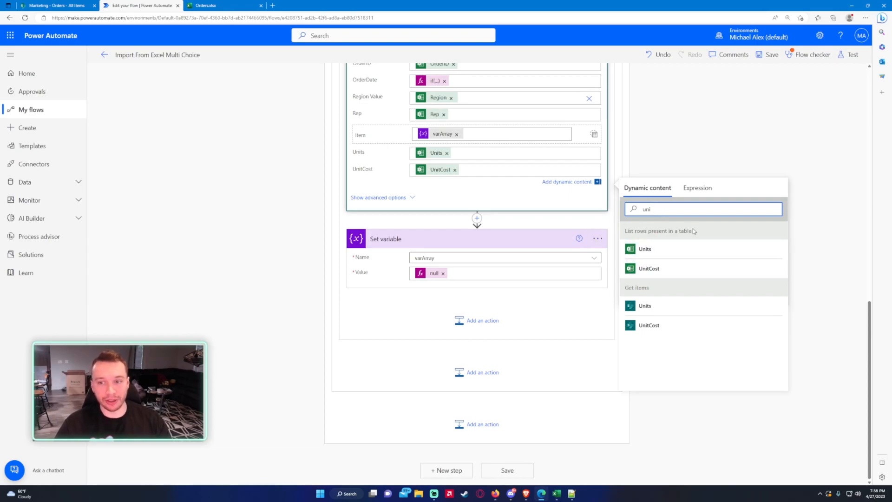
key(BackSpace)
key(BackSpace)
key(BackSpace)
scroll(454, 259, up, 3)
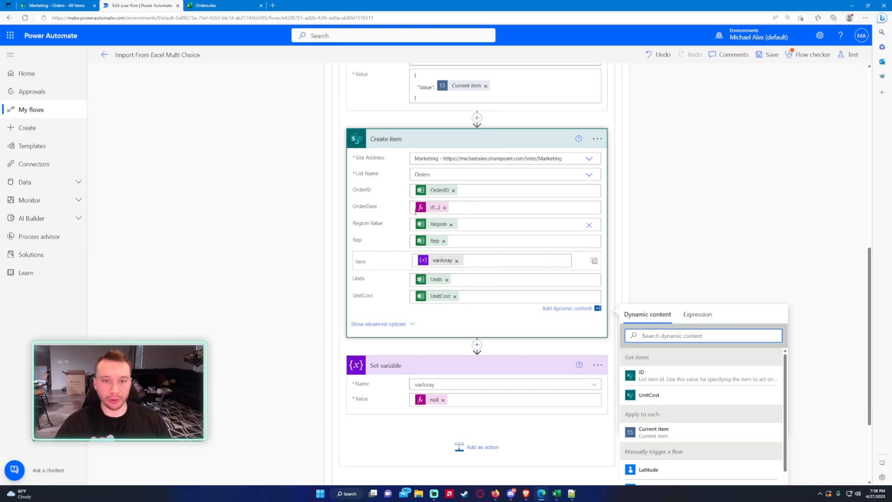
Check OrderDate cells in the Orders workbook against the OrderDate expression in Create item
key(ctrl+Tab)
click(102, 238)
scroll(98, 280, down, 2)
click(99, 280)
click(139, 5)
scroll(455, 318, down, 1)
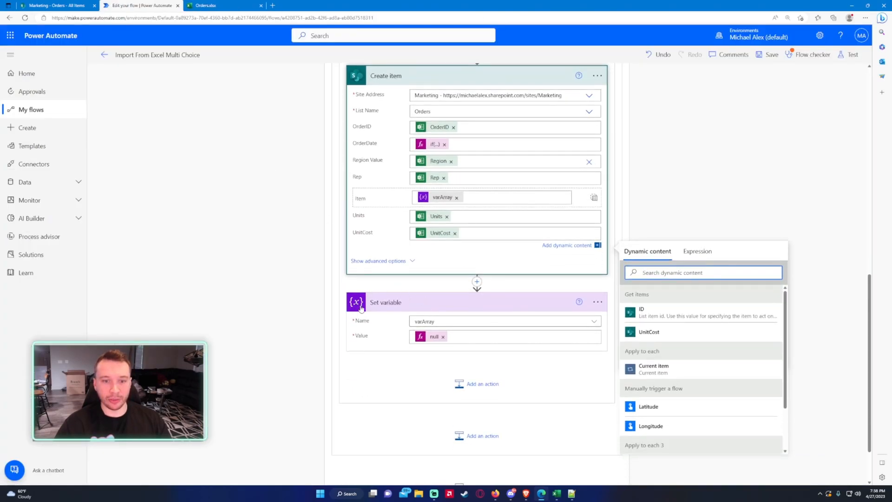
Trace the row-by-row loop over rows 6 to 8 of the Orders workbook, comparing the Item values in E7 and E8
scroll(437, 342, up, 3)
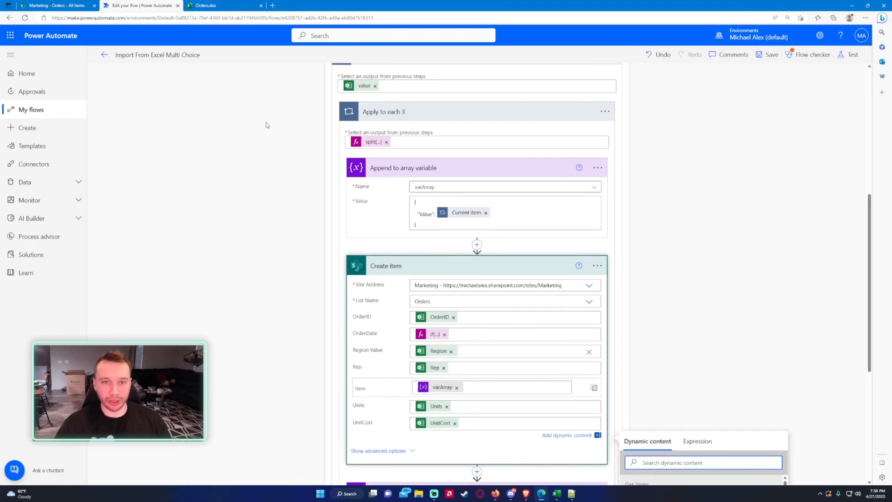
click(205, 5)
click(10, 166)
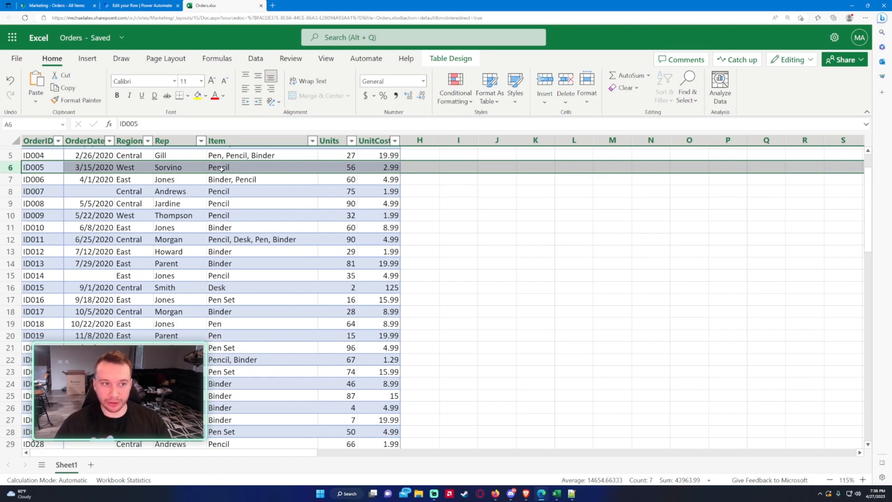
click(18, 181)
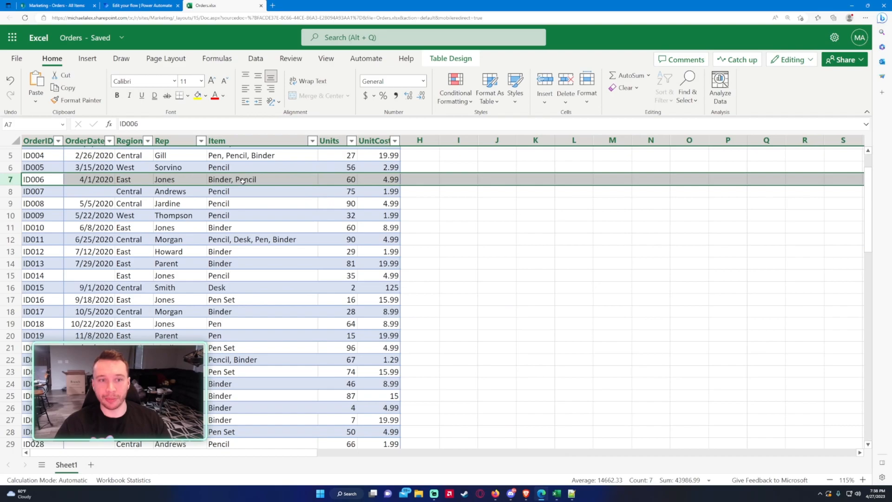
click(18, 192)
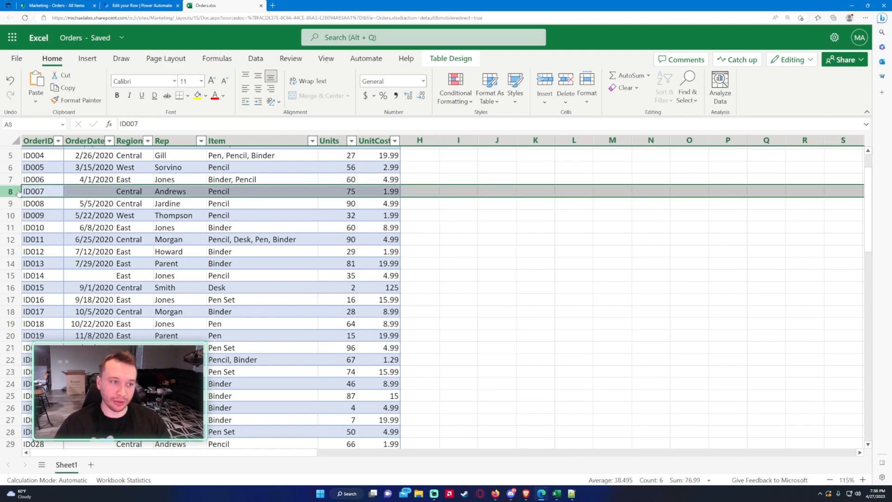
click(218, 180)
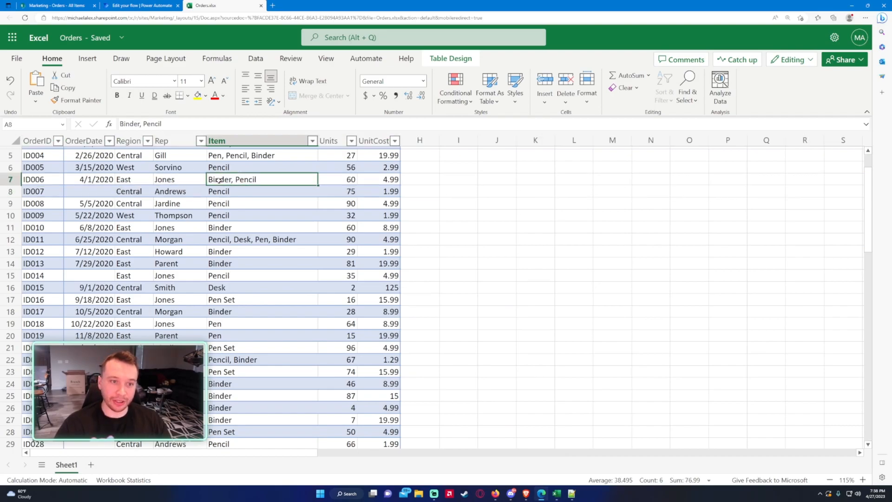
click(244, 193)
click(142, 5)
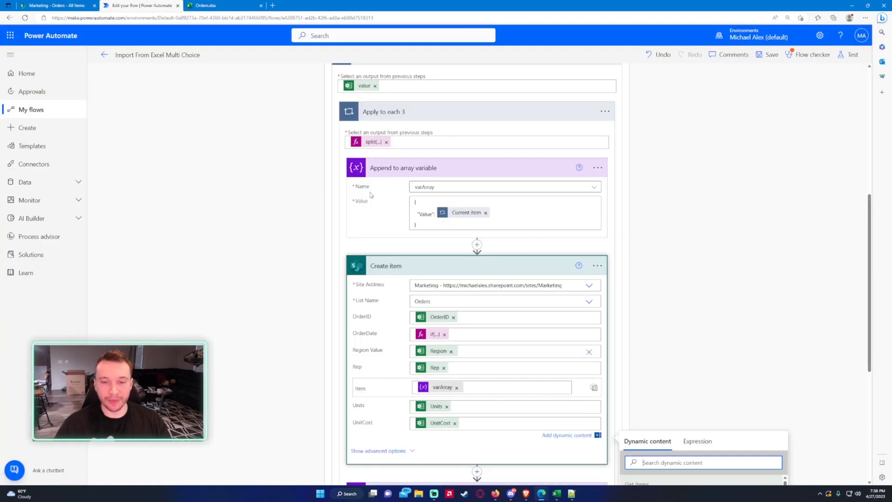
Collapse the Get Data From Excel and Delete Previous Items scopes and save the flow
scroll(517, 233, down, 5)
scroll(517, 234, up, 15)
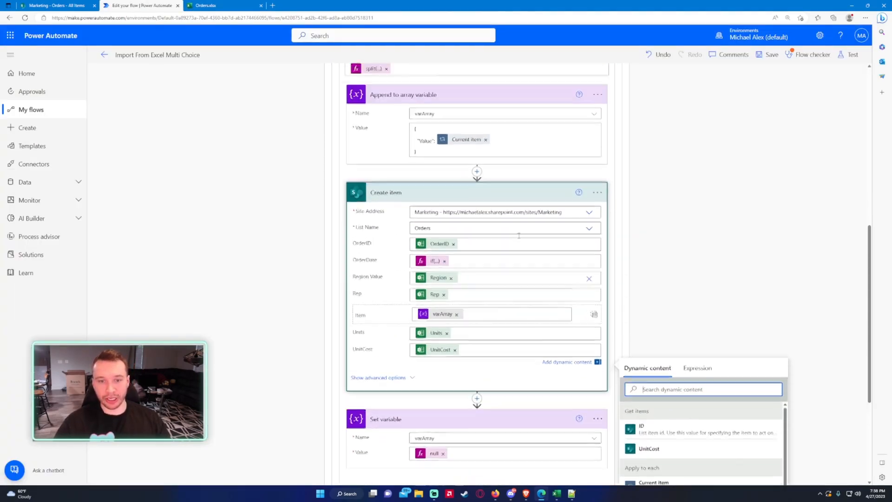
click(407, 194)
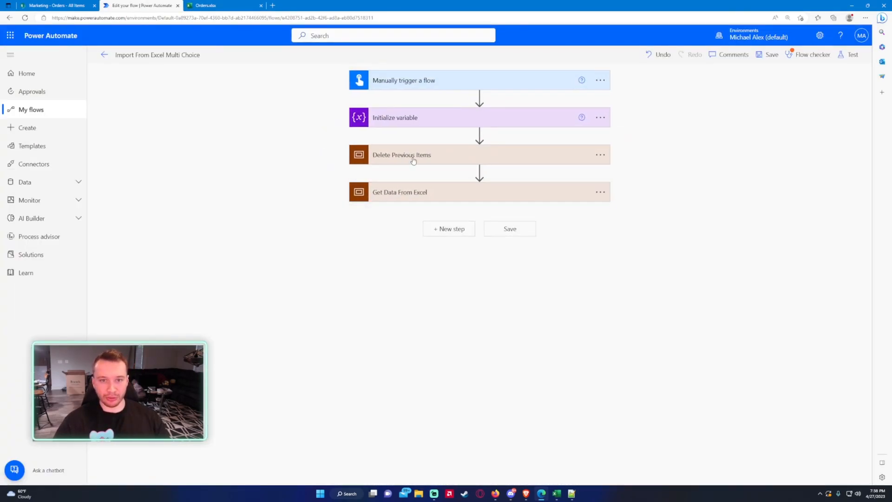
click(414, 158)
click(609, 148)
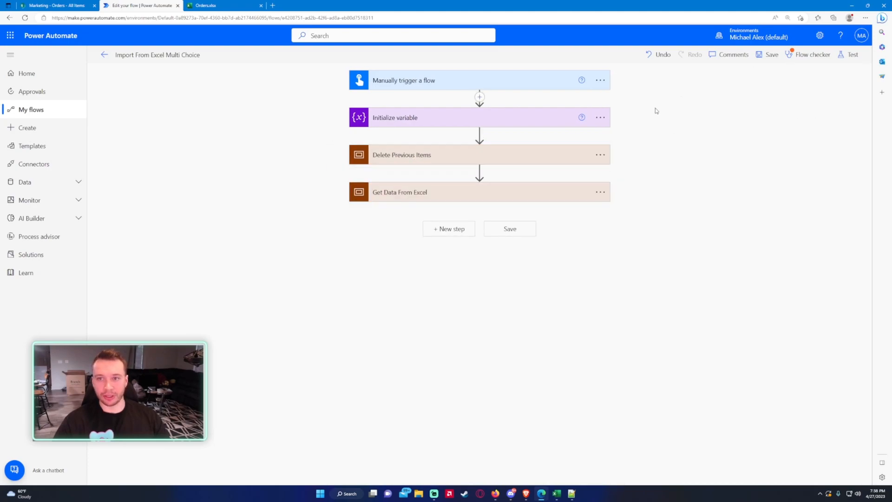
click(771, 55)
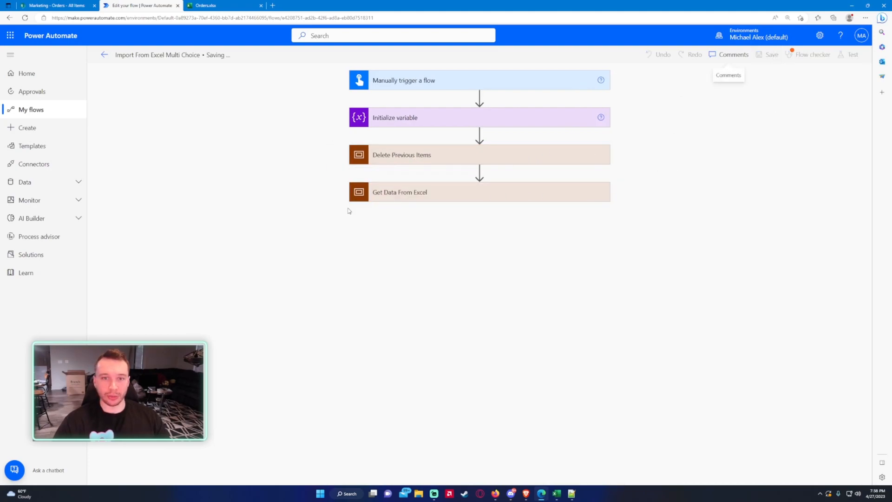
Run a manual test of the Import From Excel Multi Choice flow and close the run pane
click(858, 59)
click(852, 55)
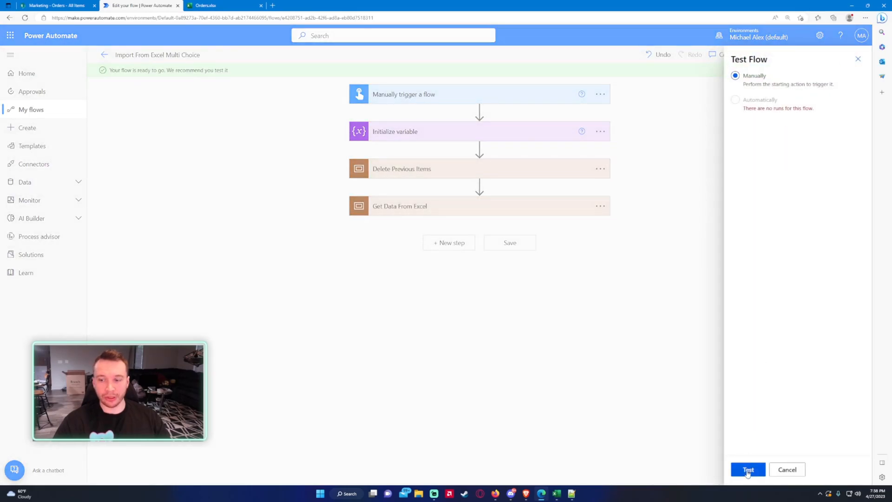
click(748, 471)
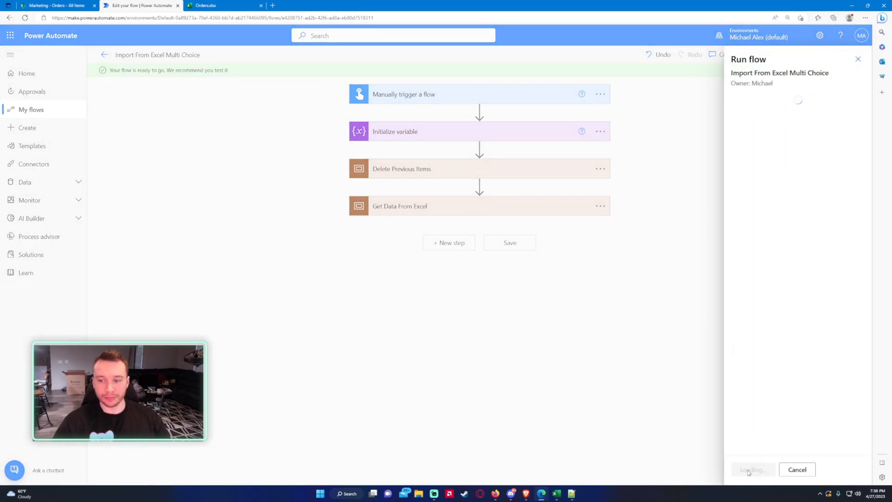
click(749, 472)
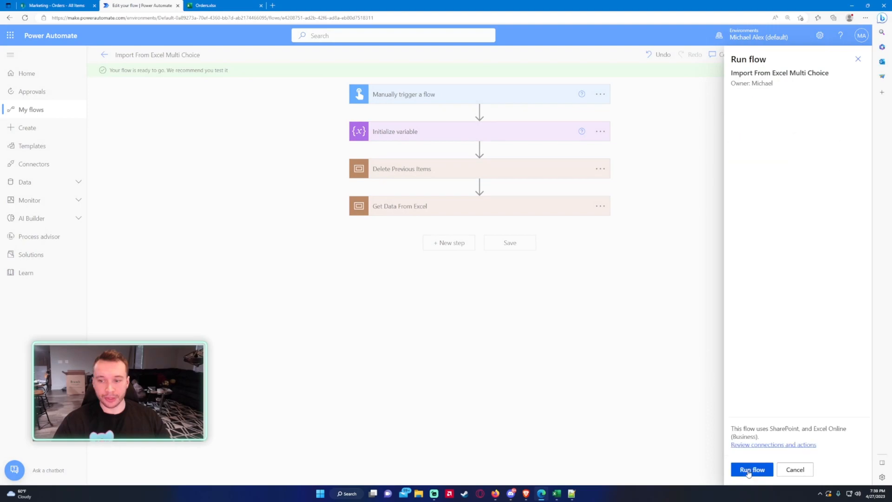
click(749, 473)
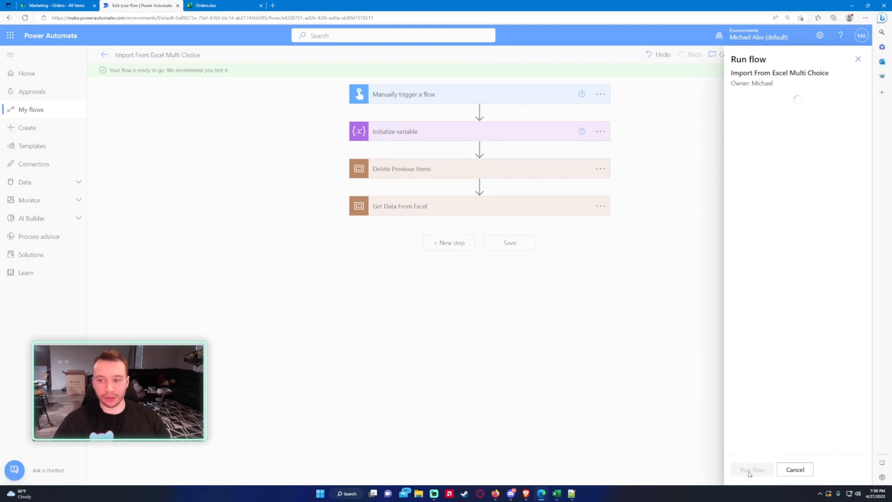
click(749, 472)
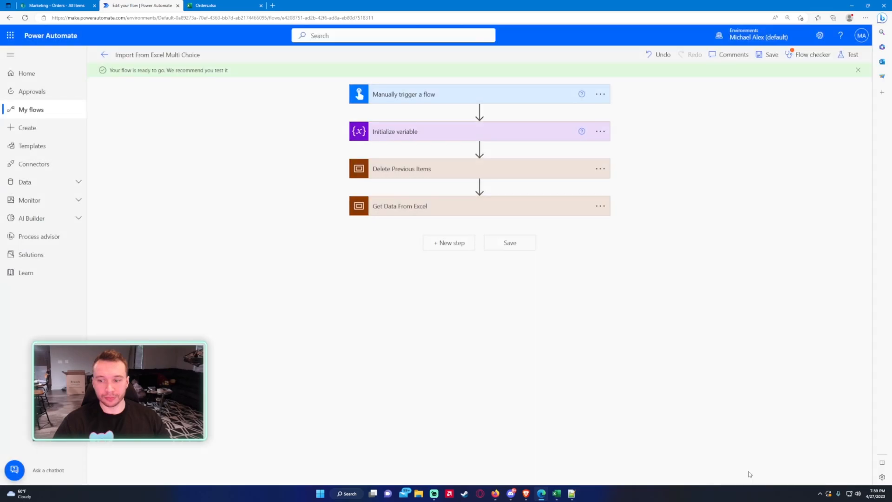
Look through the items in the SharePoint Orders list while the flow runs
click(60, 4)
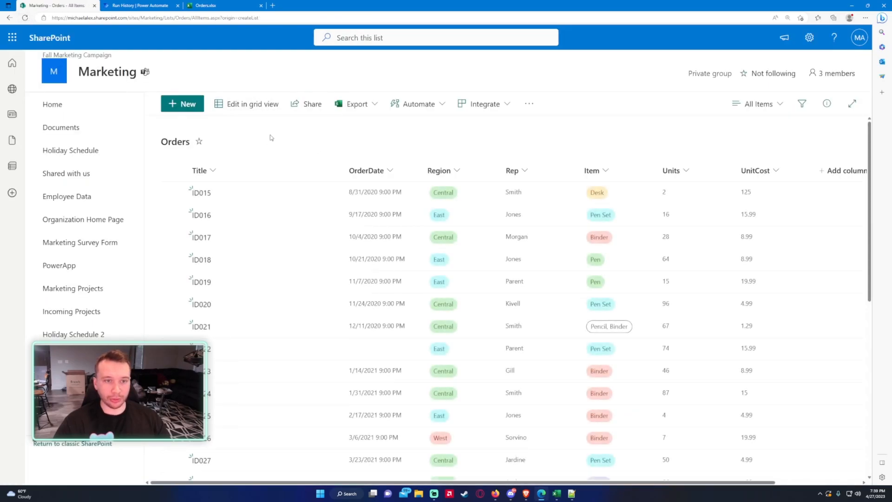
scroll(255, 166, down, 1)
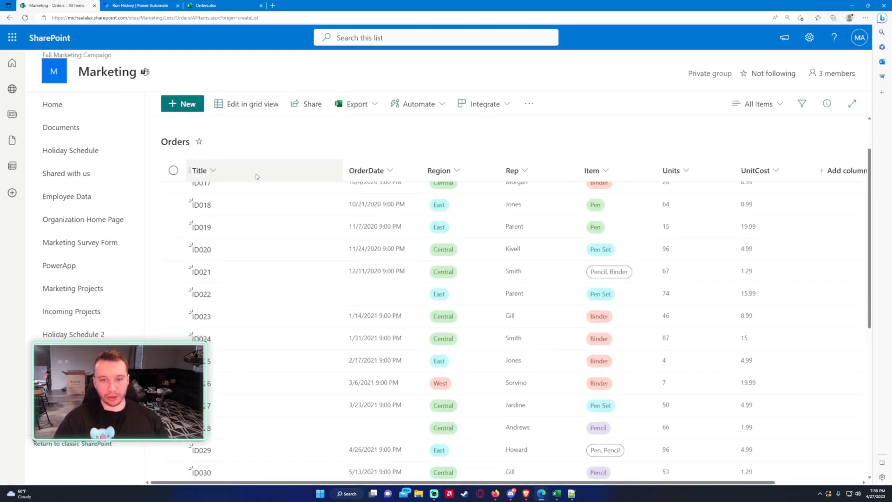
scroll(279, 260, down, 6)
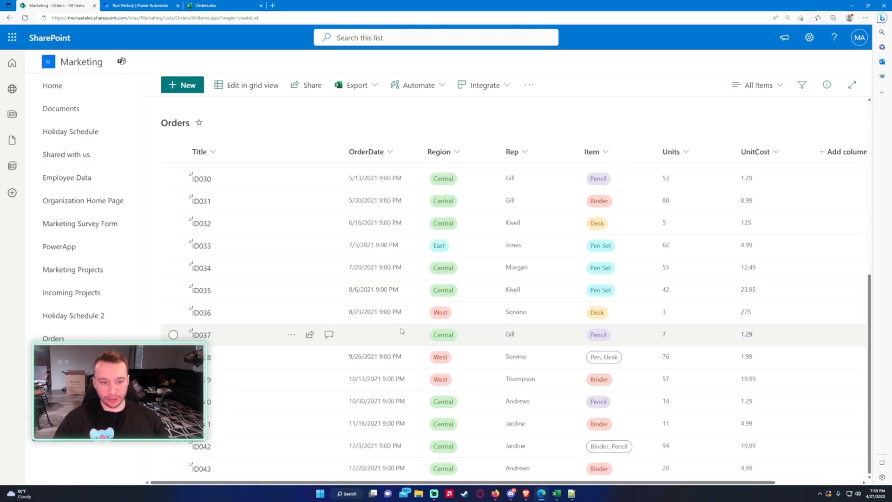
key(ctrl+minus)
scroll(265, 263, up, 5)
key(ctrl+plus)
key(ctrl+plus)
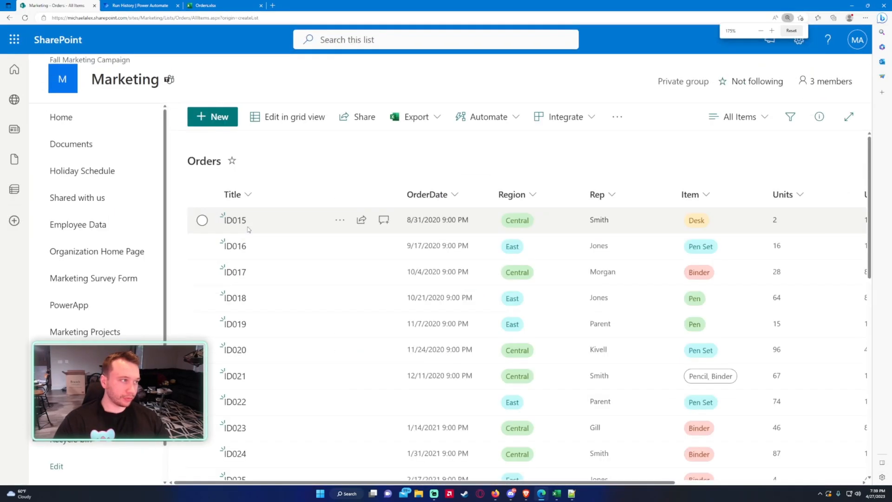
Reload the Orders list to check the newly imported items, with all columns through UnitCost in view
click(25, 18)
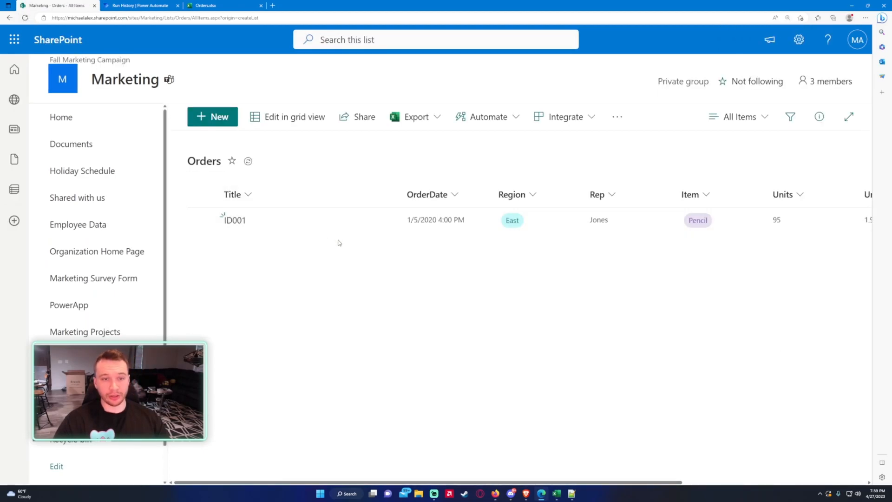
key(ctrl+minus)
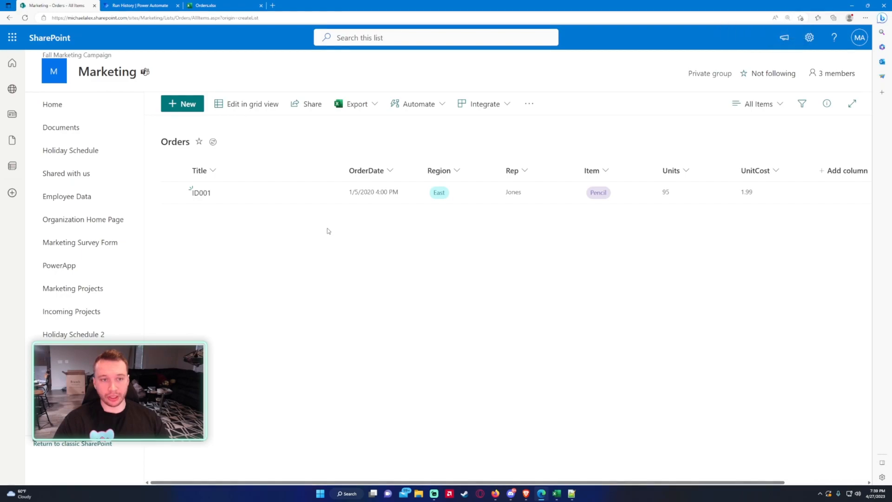
click(25, 18)
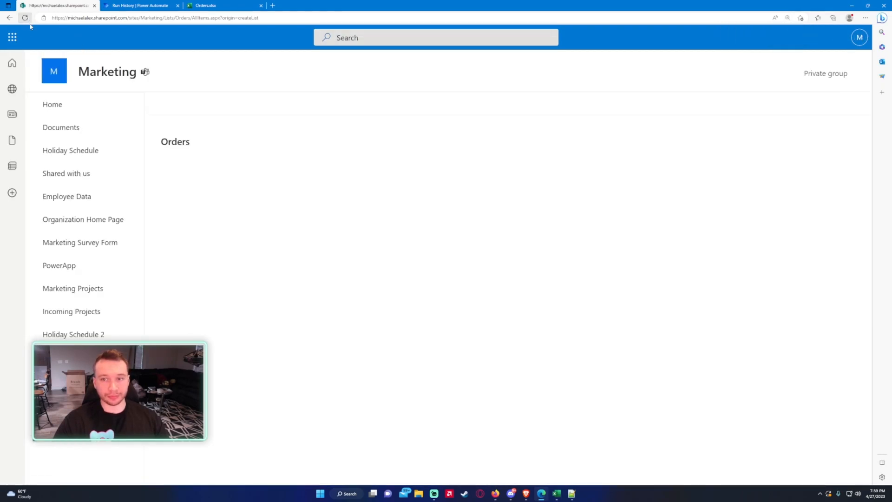
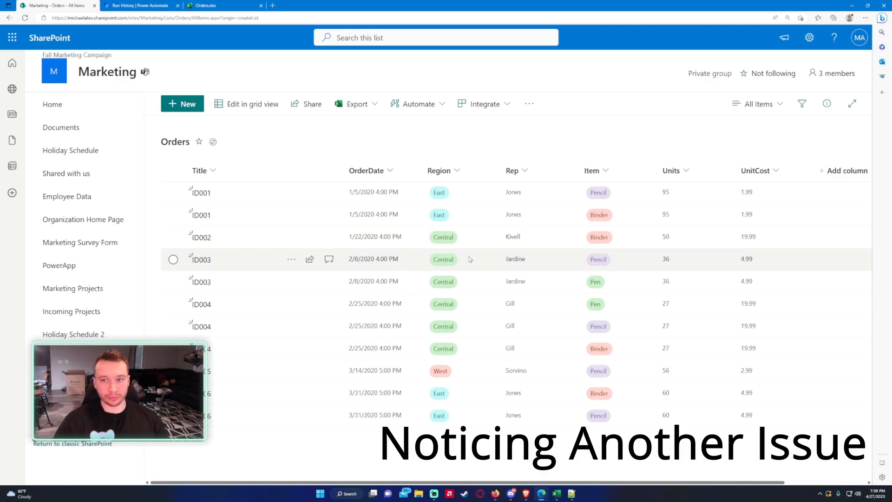
Compare the repeated ID001 and ID004 entries in the SharePoint Orders list with the ID001 Item cell in the Orders.xlsx table
click(261, 347)
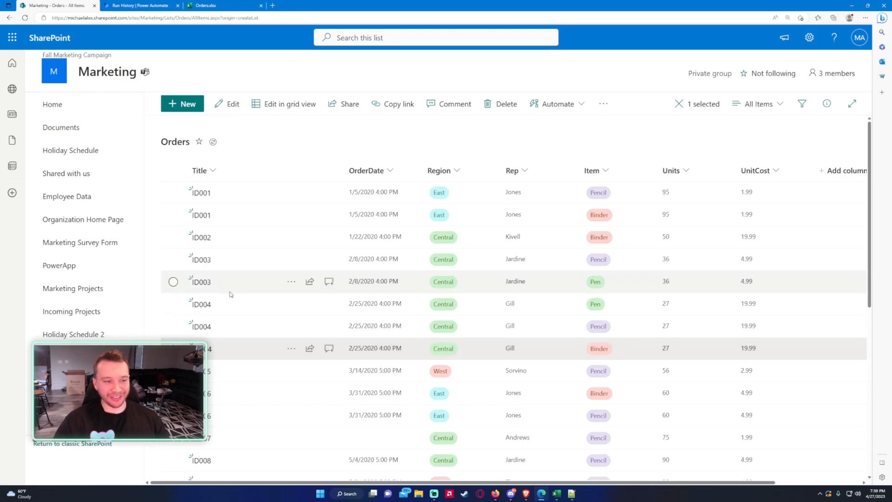
scroll(244, 293, down, 1)
scroll(217, 211, up, 3)
click(225, 212)
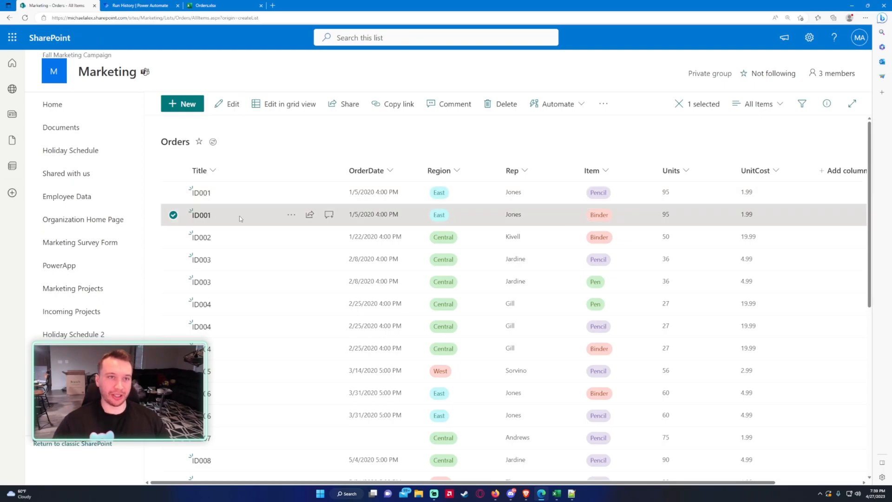
click(204, 5)
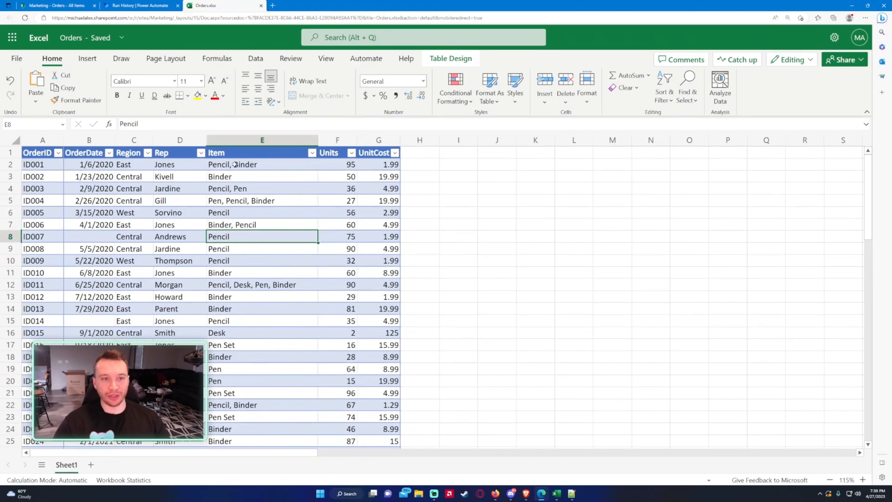
click(238, 165)
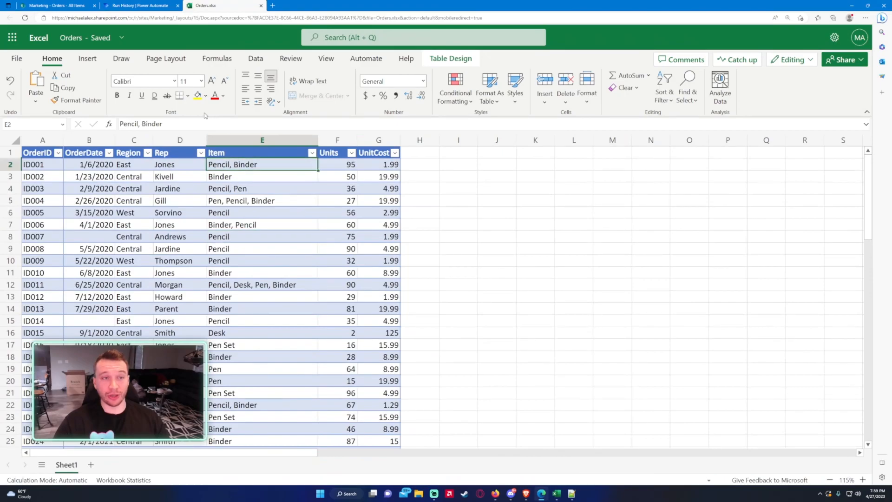
Switch to Power Automate, open the flow for editing and expand Get Data From Excel to review the actions inside Apply to each 3
click(82, 4)
click(117, 4)
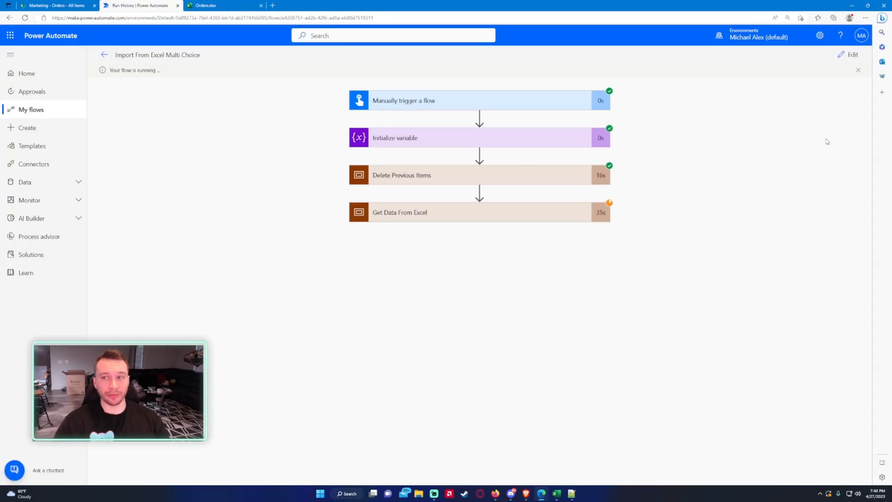
click(850, 55)
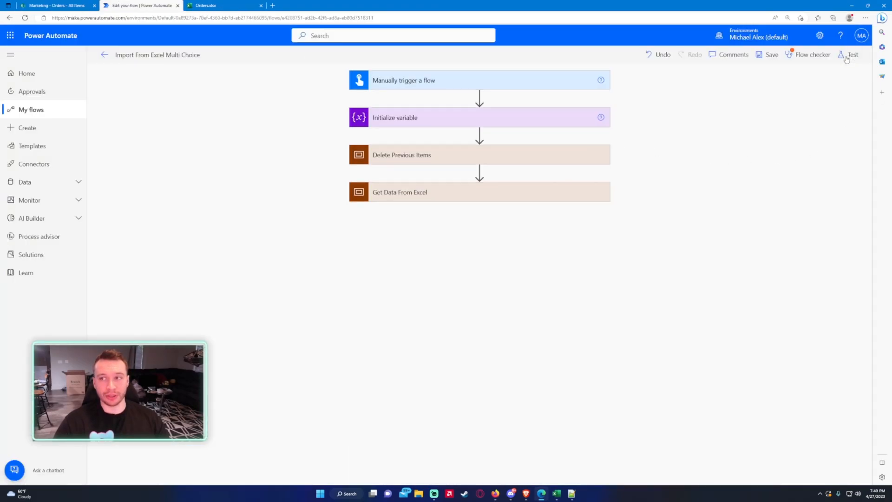
click(428, 198)
scroll(423, 216, down, 3)
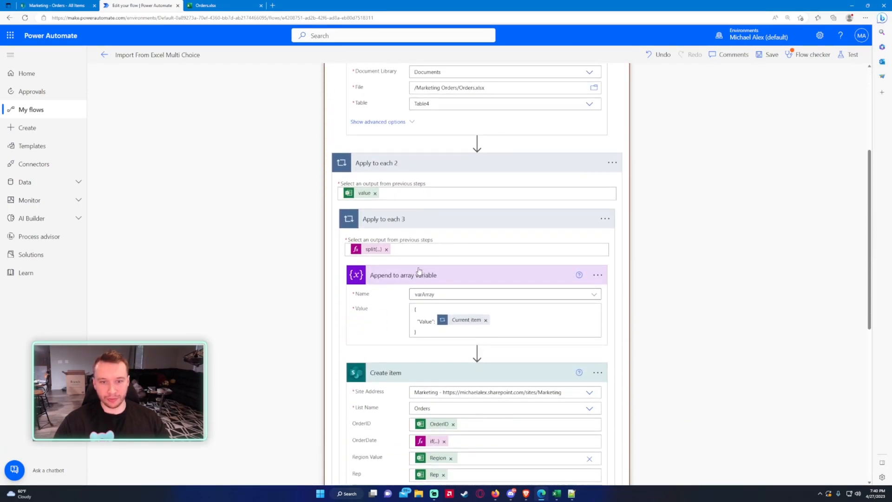
click(424, 222)
click(430, 328)
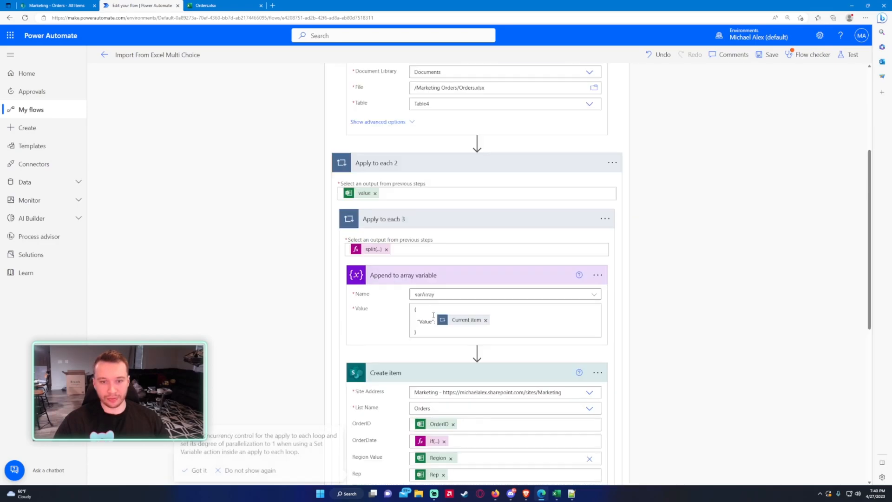
scroll(403, 208, down, 3)
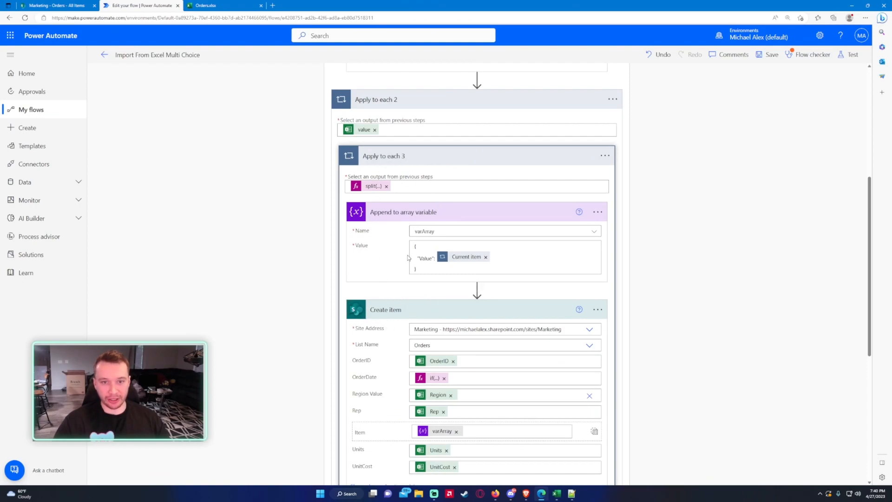
scroll(408, 258, down, 3)
scroll(395, 185, up, 3)
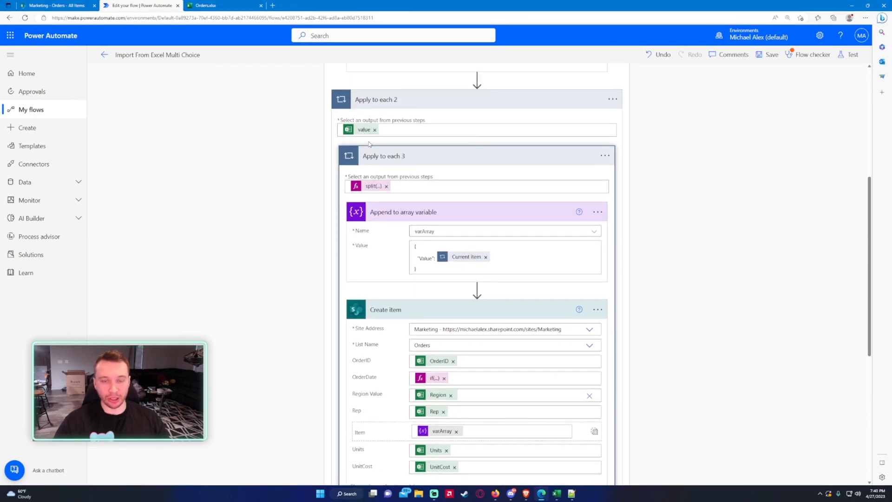
Move Create item and the Set variable action out of Apply to each 3, placing them after it within Apply to each 2
scroll(403, 208, down, 3)
scroll(404, 209, down, 2)
drag(409, 120, 462, 452)
drag(409, 122, 457, 460)
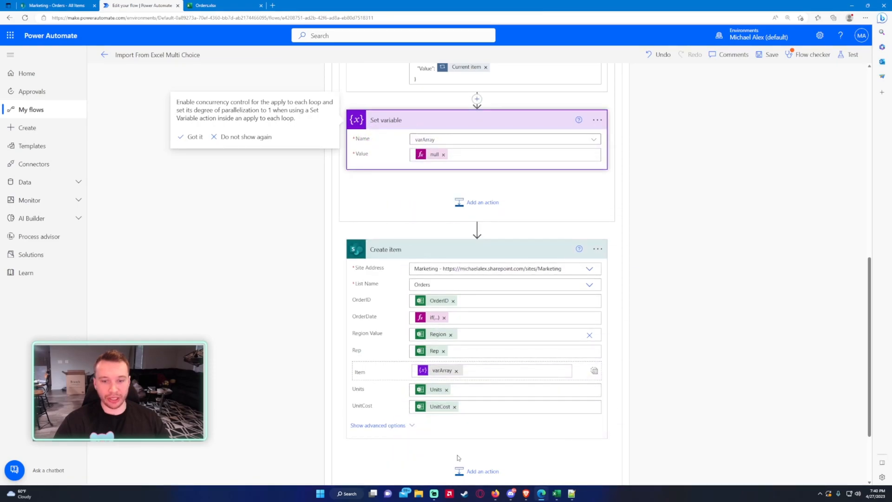
scroll(450, 375, up, 5)
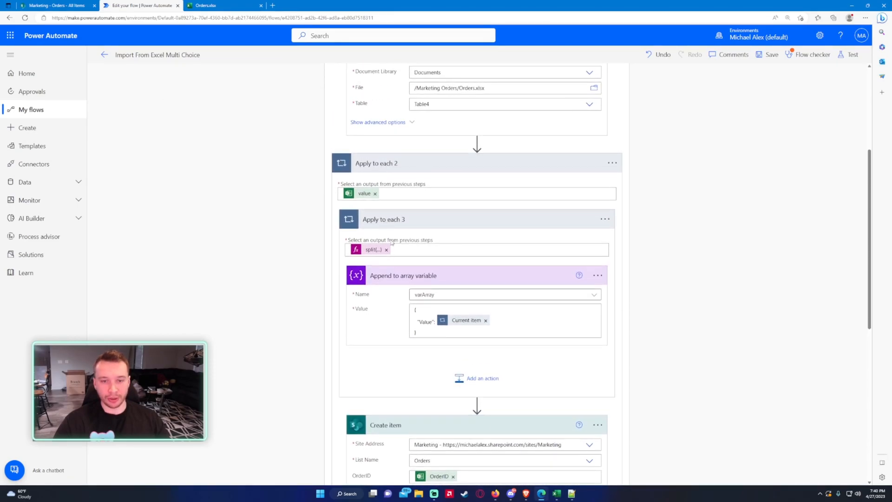
scroll(436, 233, down, 2)
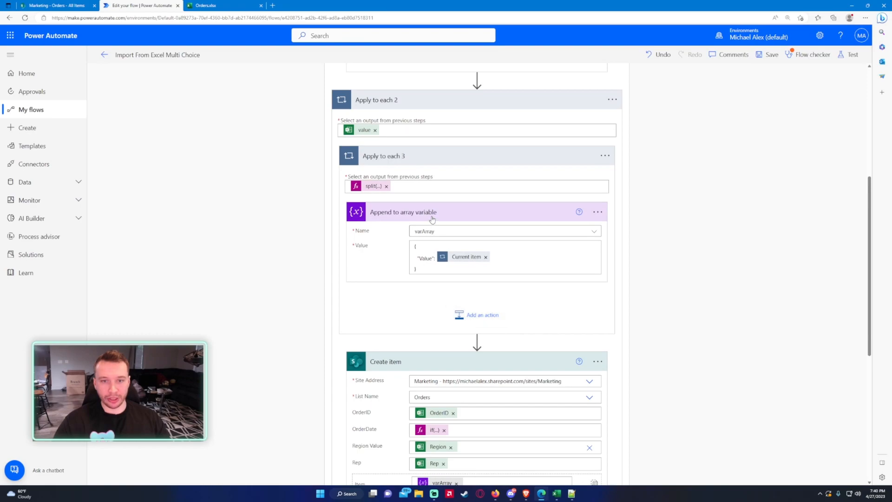
Collapse the Append to array variable action and the Get Data From Excel scope, and save the flow
click(433, 217)
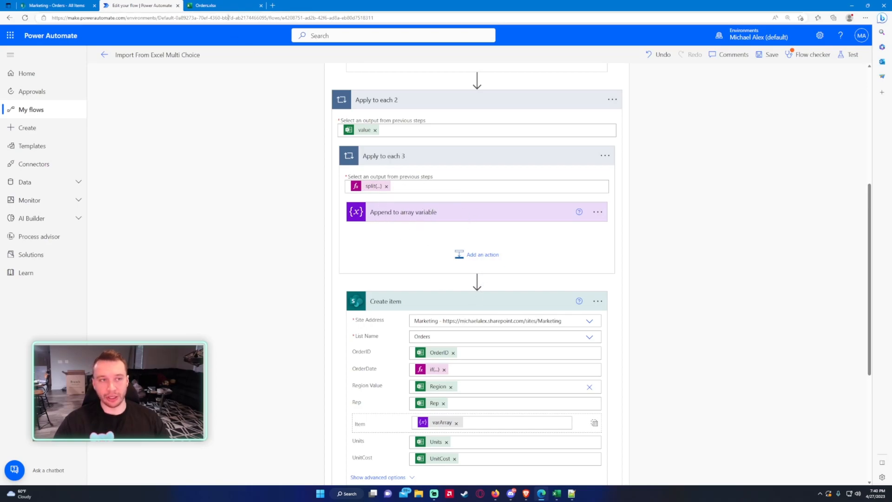
scroll(346, 145, up, 4)
scroll(346, 145, up, 2)
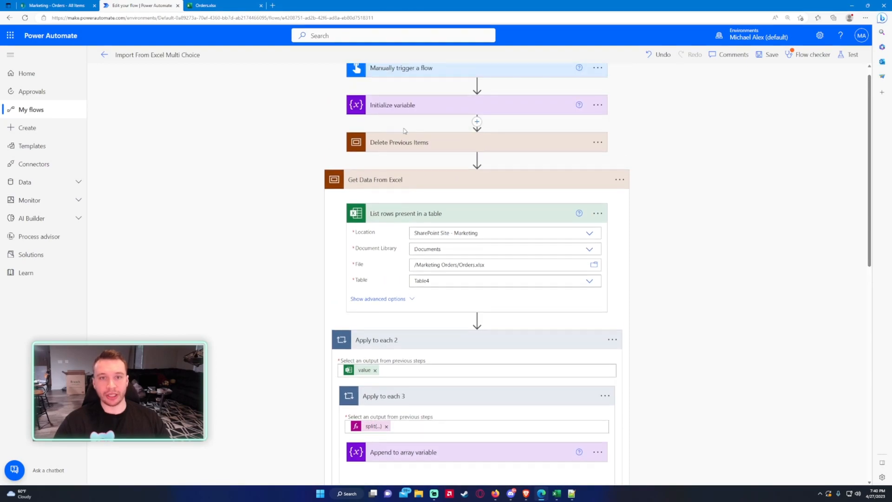
click(408, 197)
click(768, 55)
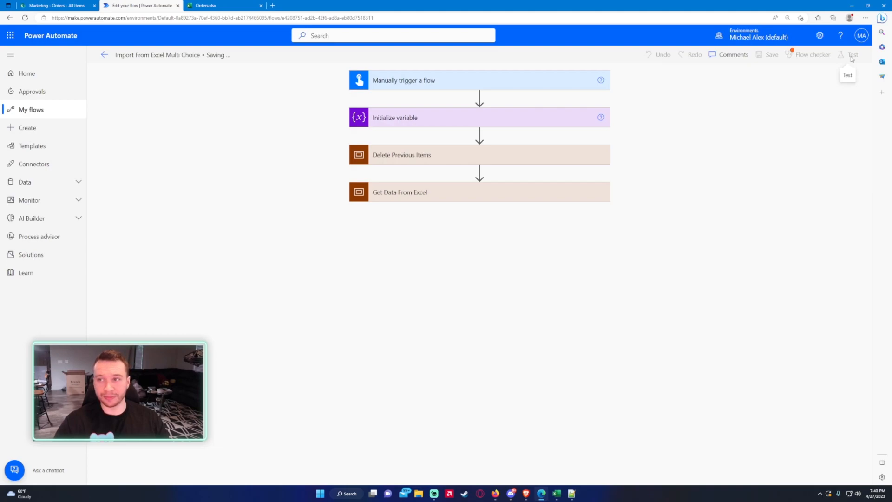
Run a manual test of the corrected Import From Excel Multi Choice flow and close the run pane
click(852, 58)
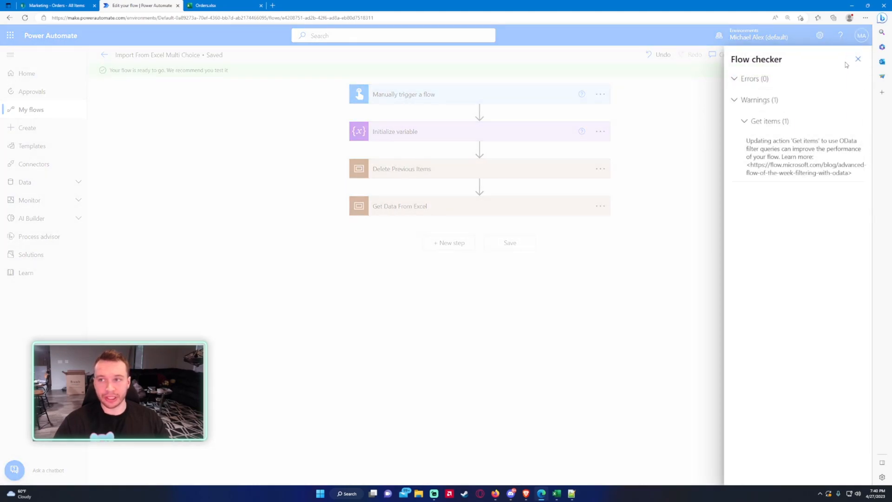
click(744, 468)
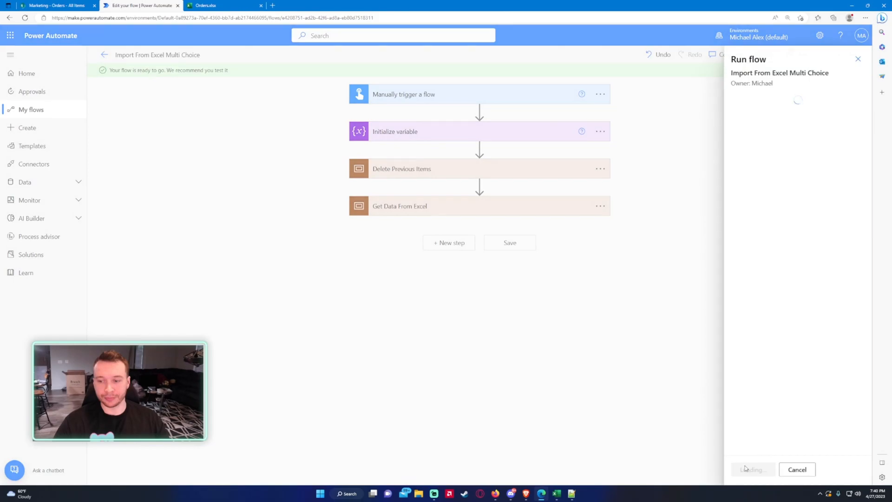
click(745, 469)
click(746, 470)
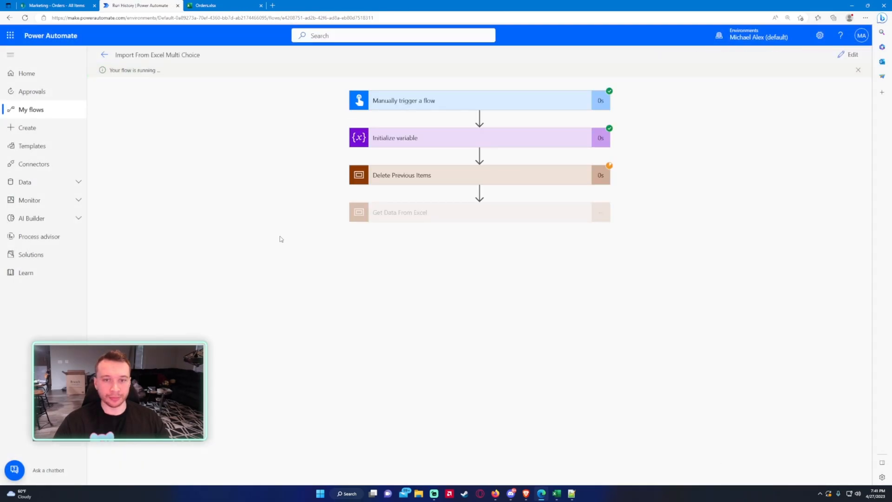
Switch to the SharePoint Orders list and reload it during the run to check for newly imported items
click(56, 6)
key(F5)
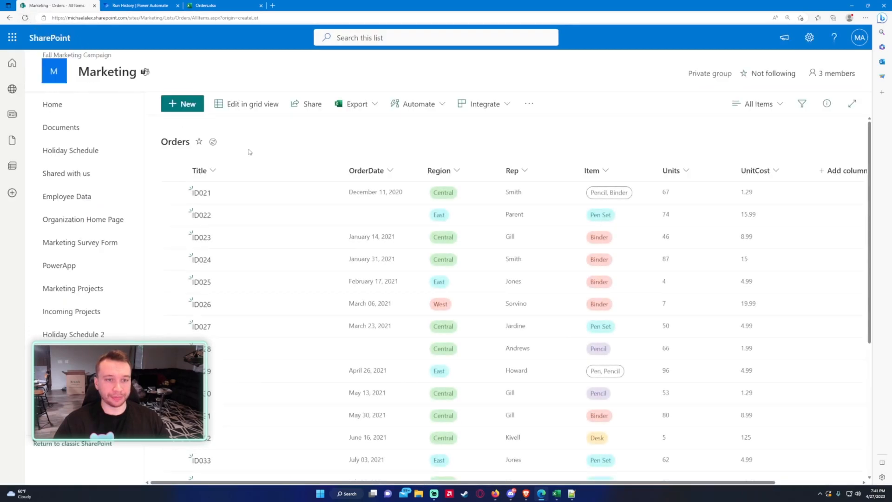
scroll(291, 166, down, 1)
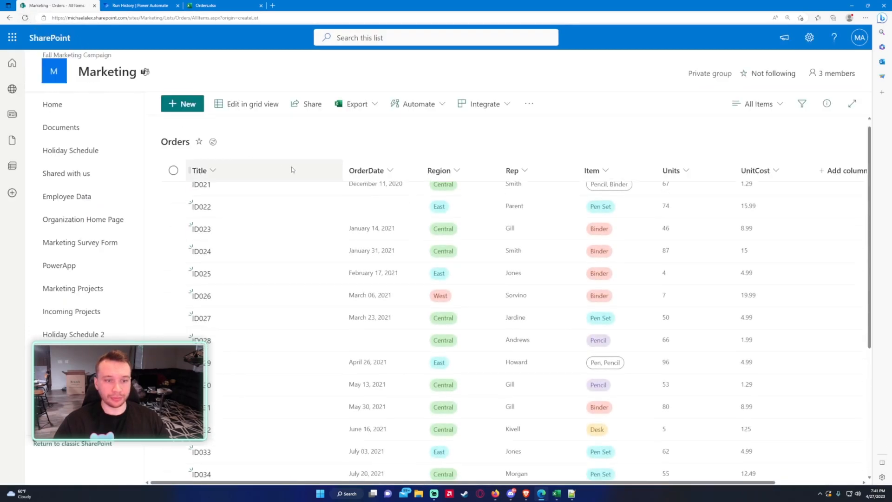
click(23, 20)
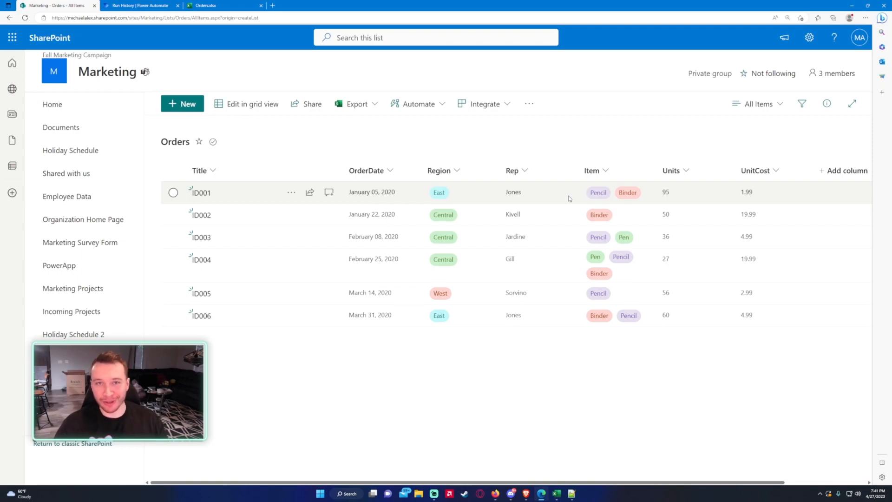
click(25, 18)
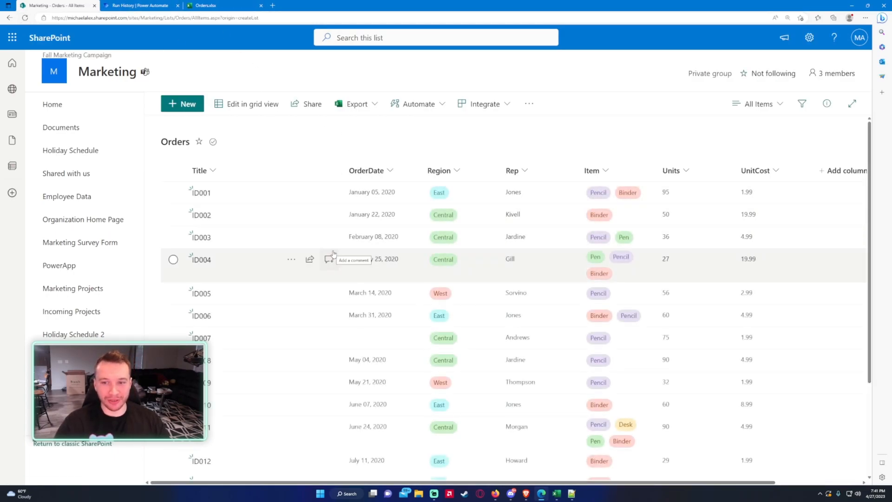
Look through the imported Orders items, examining the choices in the Item column for each order
scroll(334, 255, down, 2)
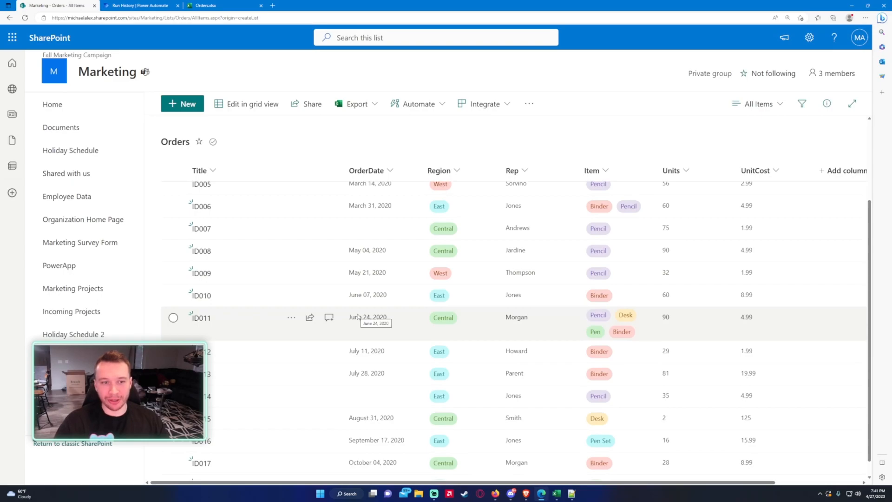
scroll(214, 195, up, 2)
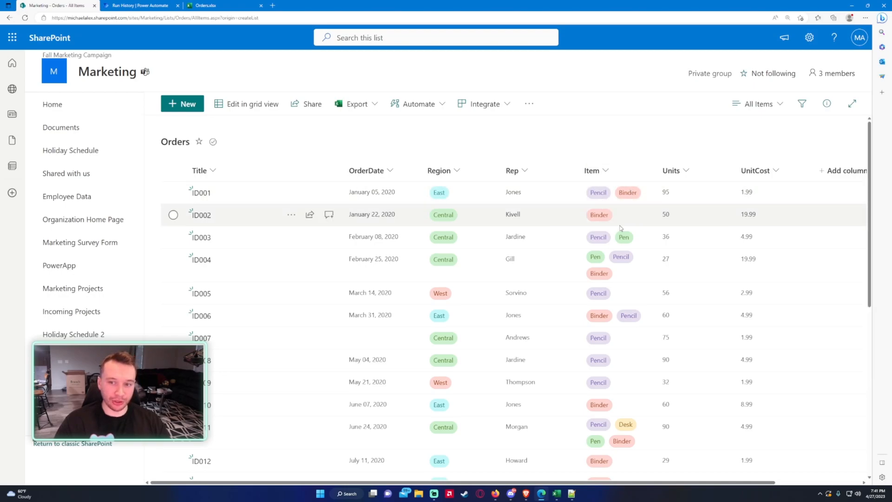
scroll(479, 223, down, 5)
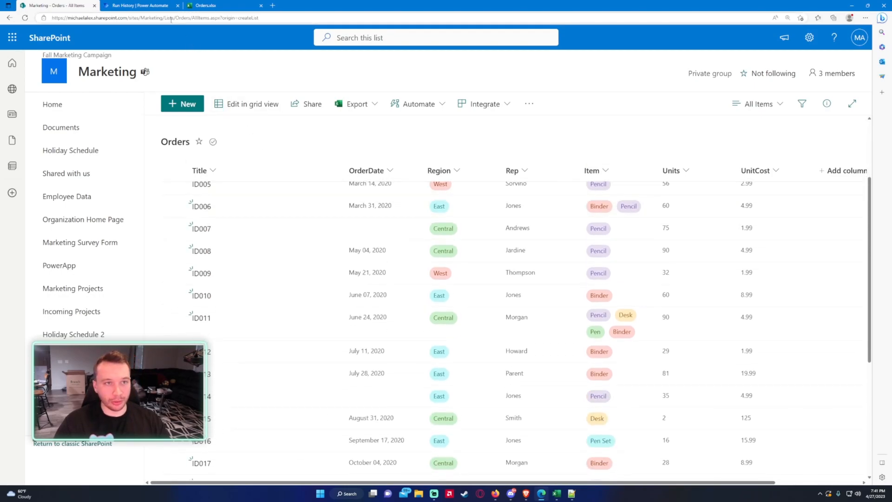
scroll(418, 255, down, 2)
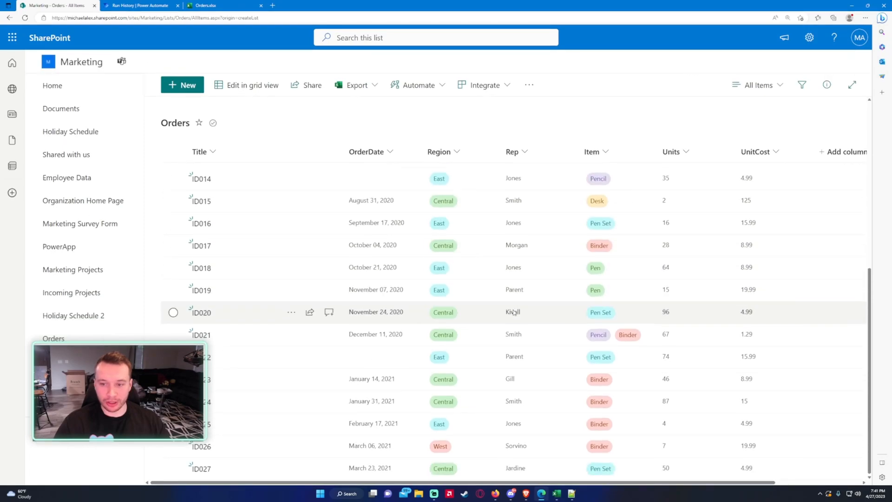
scroll(609, 343, up, 5)
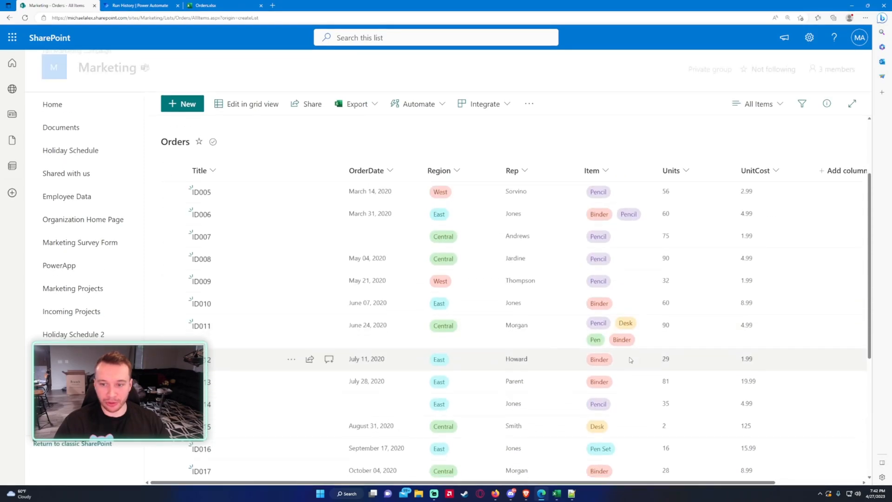
scroll(618, 368, down, 5)
scroll(630, 377, up, 1)
scroll(632, 361, down, 1)
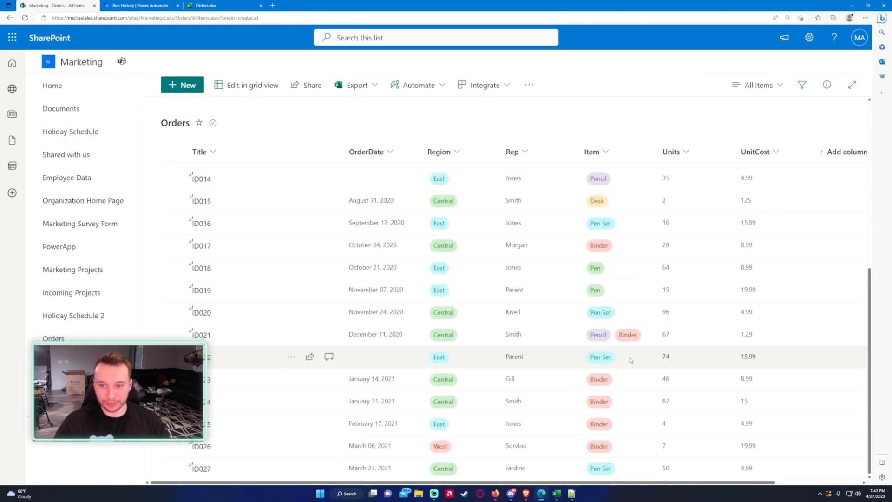
Compare the Item cells in Orders.xlsx, including order ID011, with the matching entries in the SharePoint Orders list
click(222, 5)
click(299, 177)
click(297, 191)
click(287, 281)
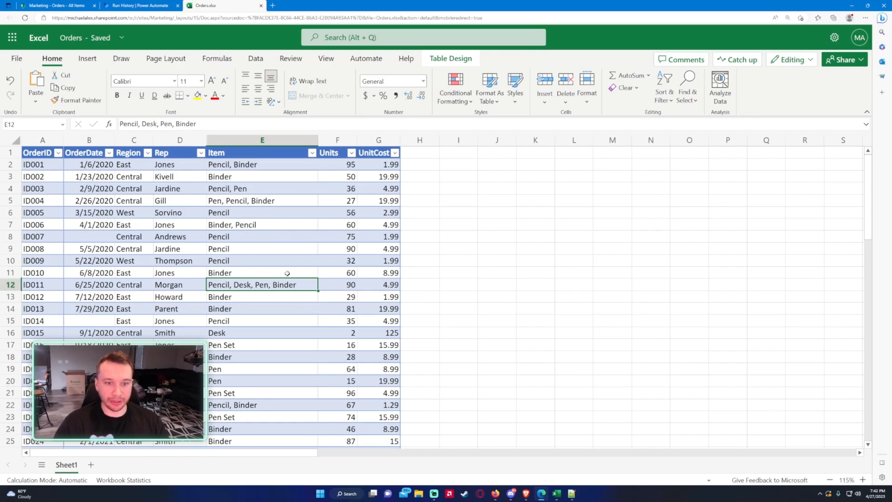
click(85, 4)
scroll(564, 299, up, 4)
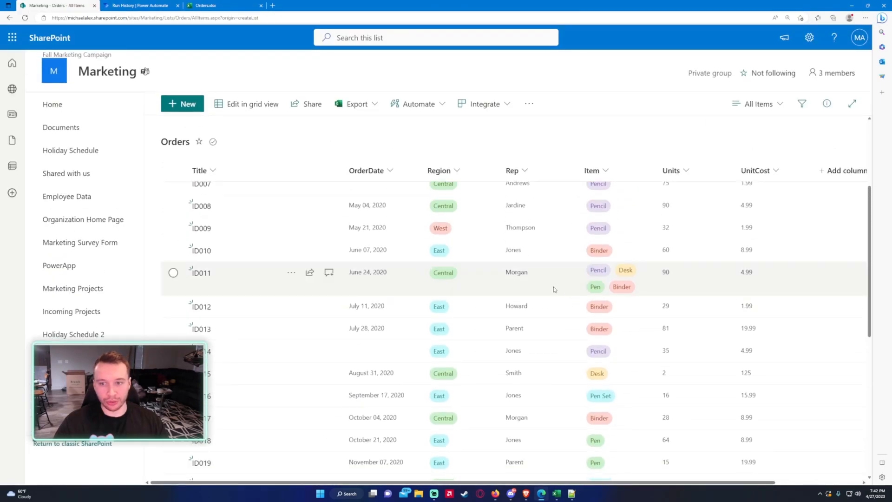
click(553, 286)
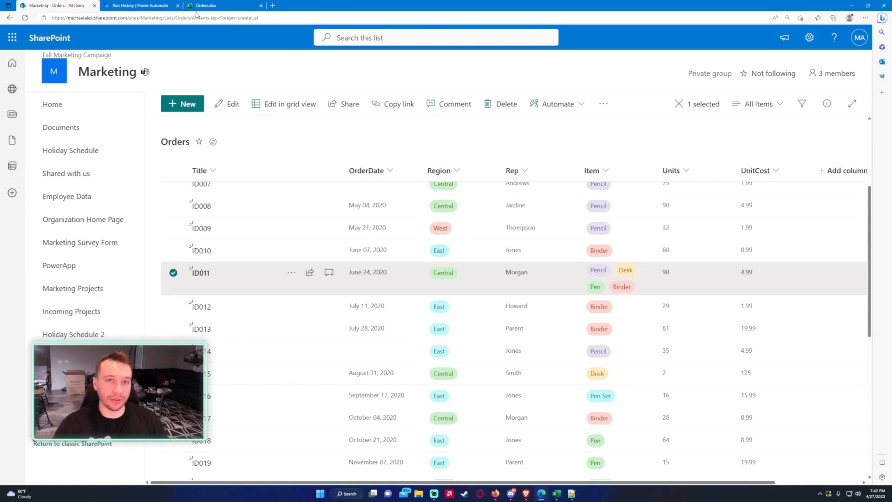
Check the flow's run in Power Automate, expanding the Get Data From Excel and Delete Previous Items scopes and the Initialize variable action
click(144, 5)
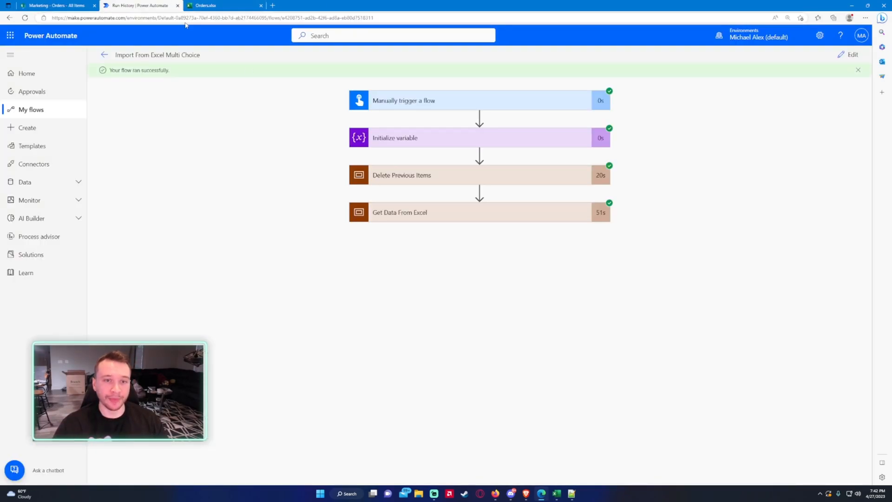
click(415, 213)
click(412, 180)
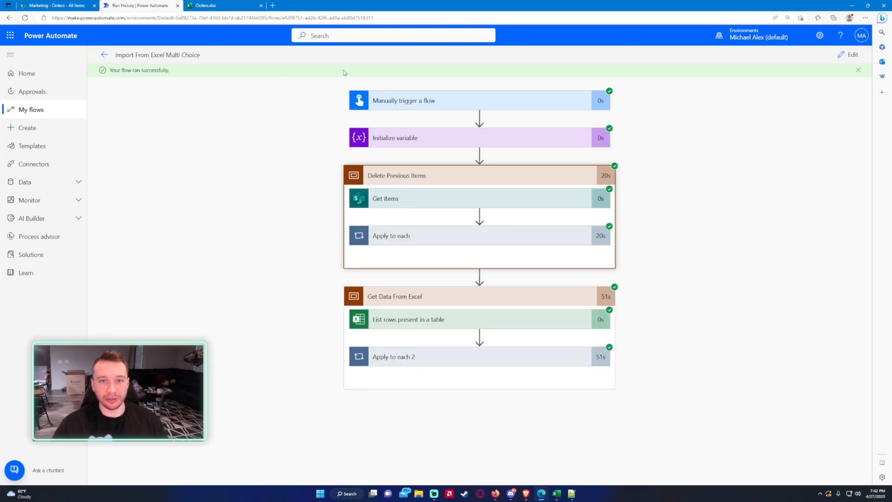
click(381, 139)
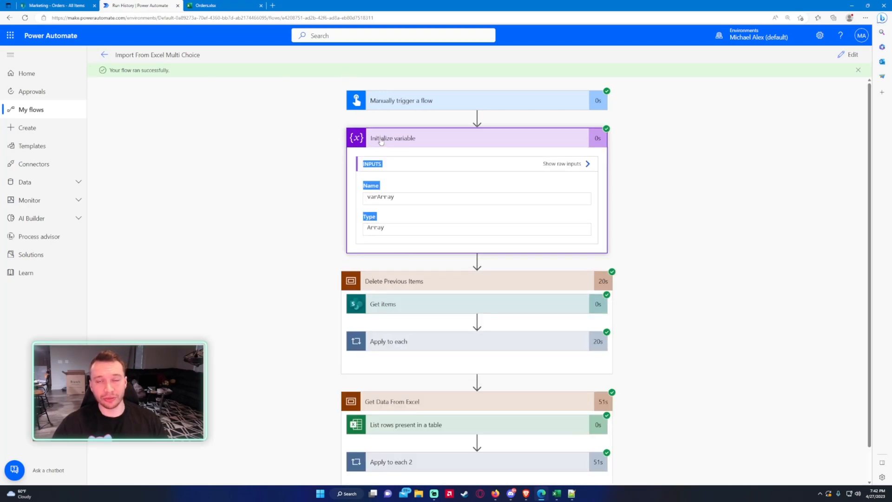